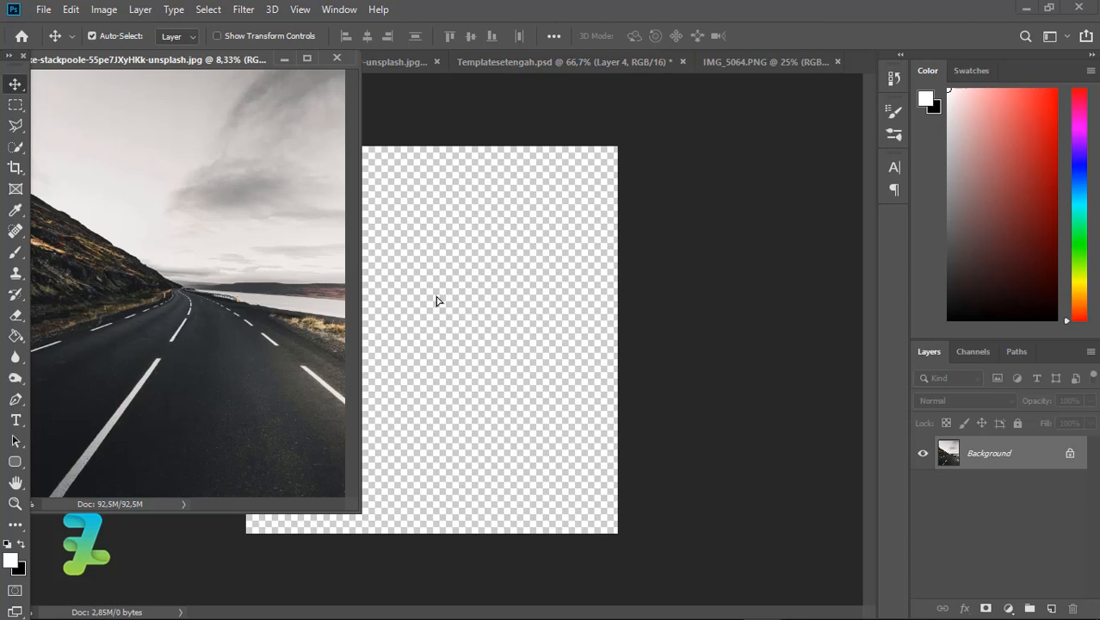
Copy the luke-stackpoole road photo into Templatesetengah.psd, accepting the depth conversion, and close the source photo
drag(436, 301, 437, 300)
click(530, 257)
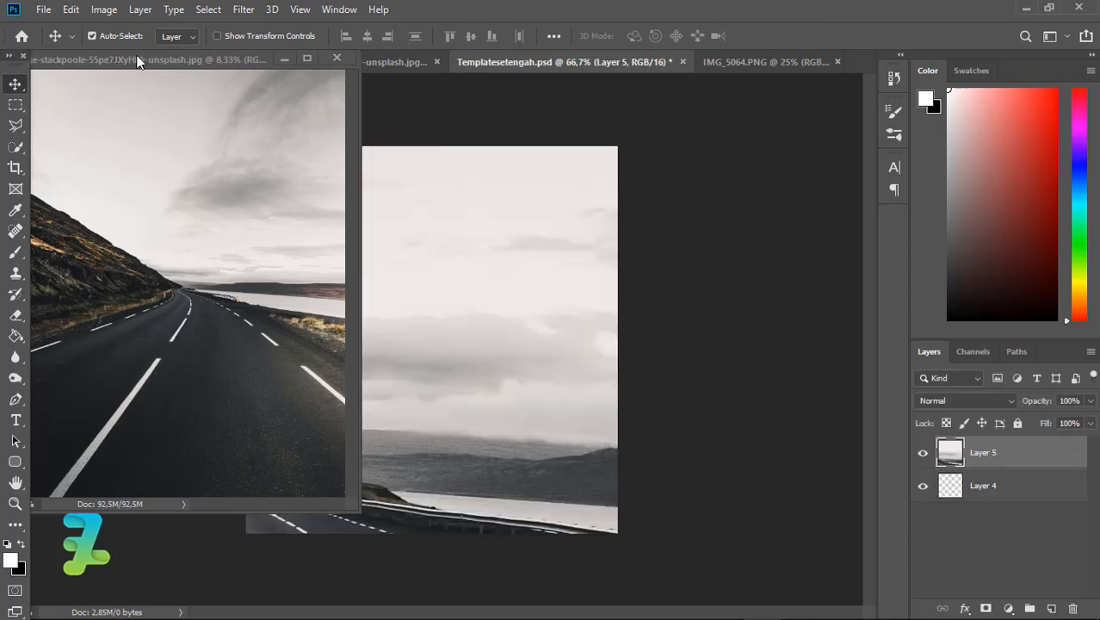
drag(142, 60, 604, 109)
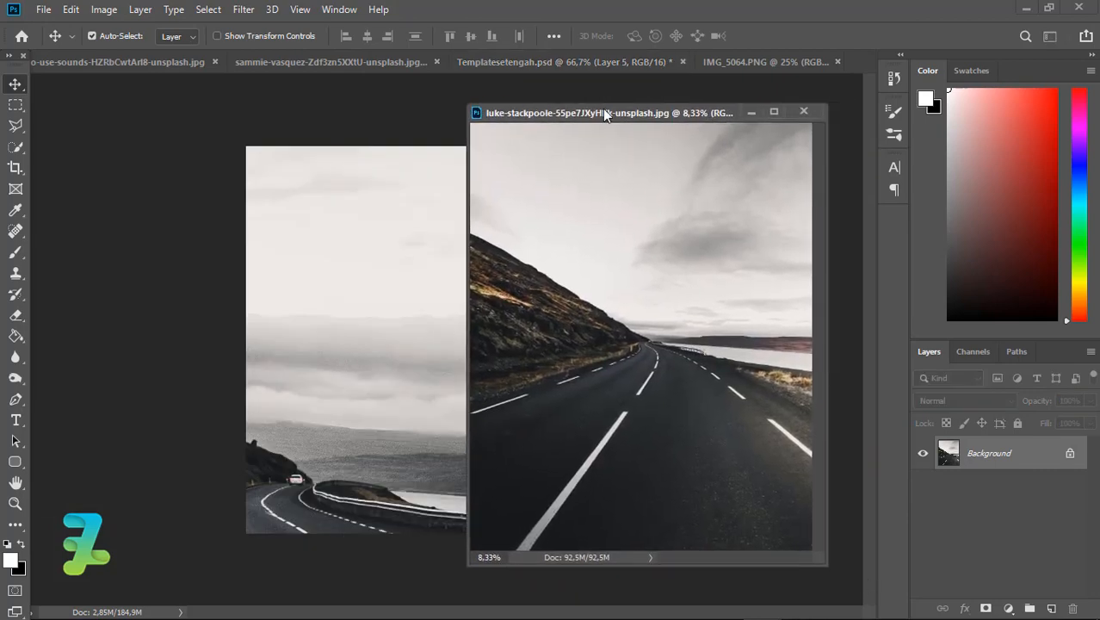
key(ctrl+w)
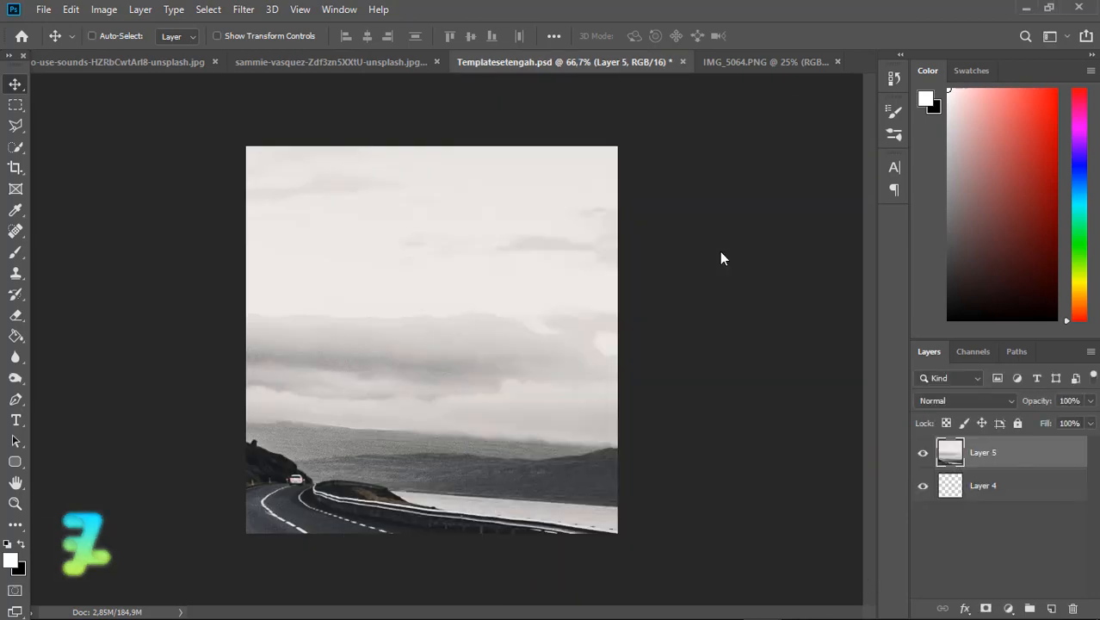
Scale the road photo layer down to about 27% and centre it on the canvas
key(ctrl+minus)
key(ctrl+minus)
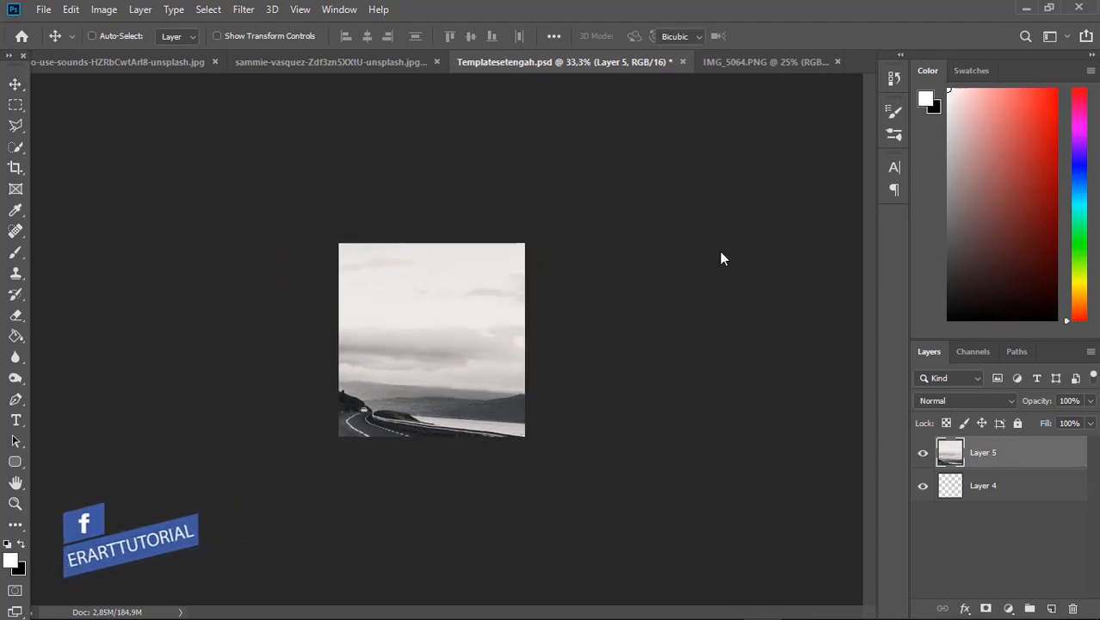
key(ctrl+t)
key(ctrl+minus)
key(ctrl+minus)
key(ctrl+minus)
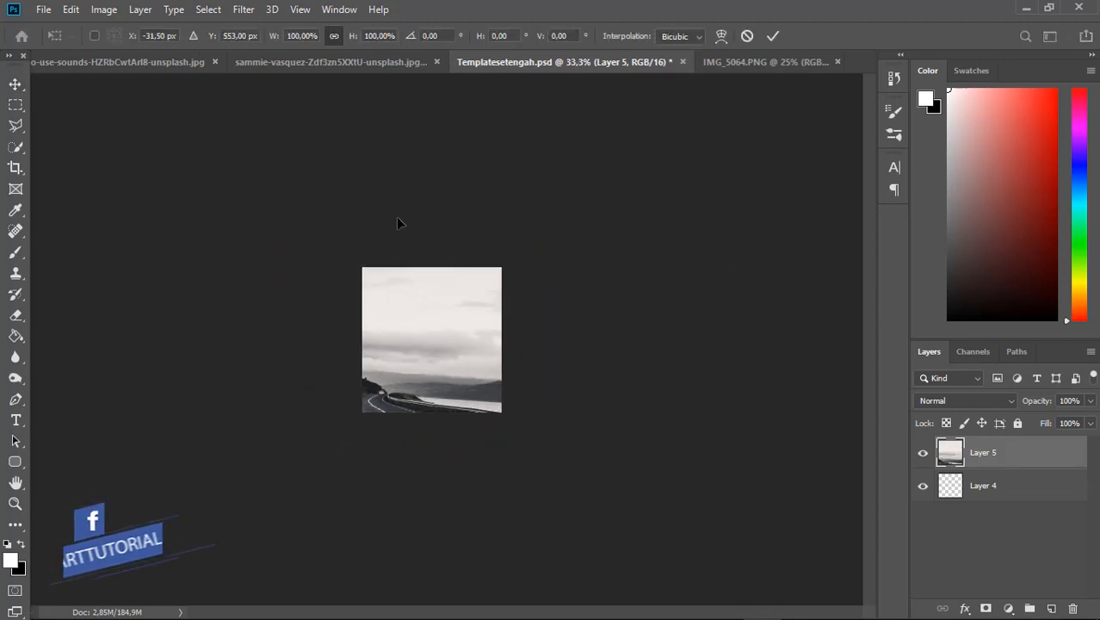
key(ctrl+minus)
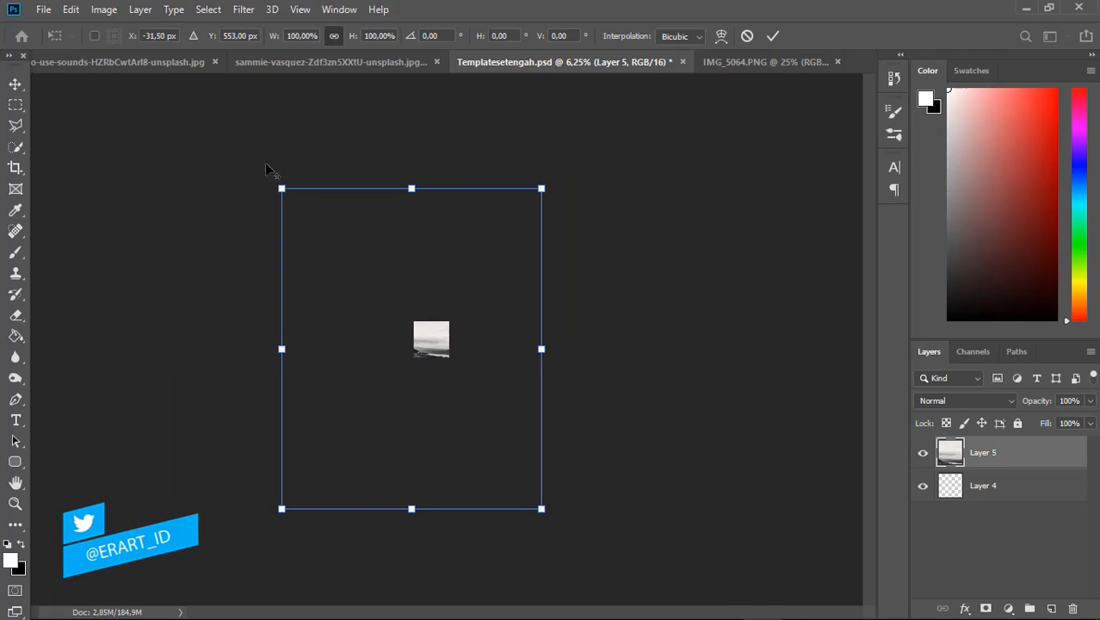
drag(318, 227, 405, 342)
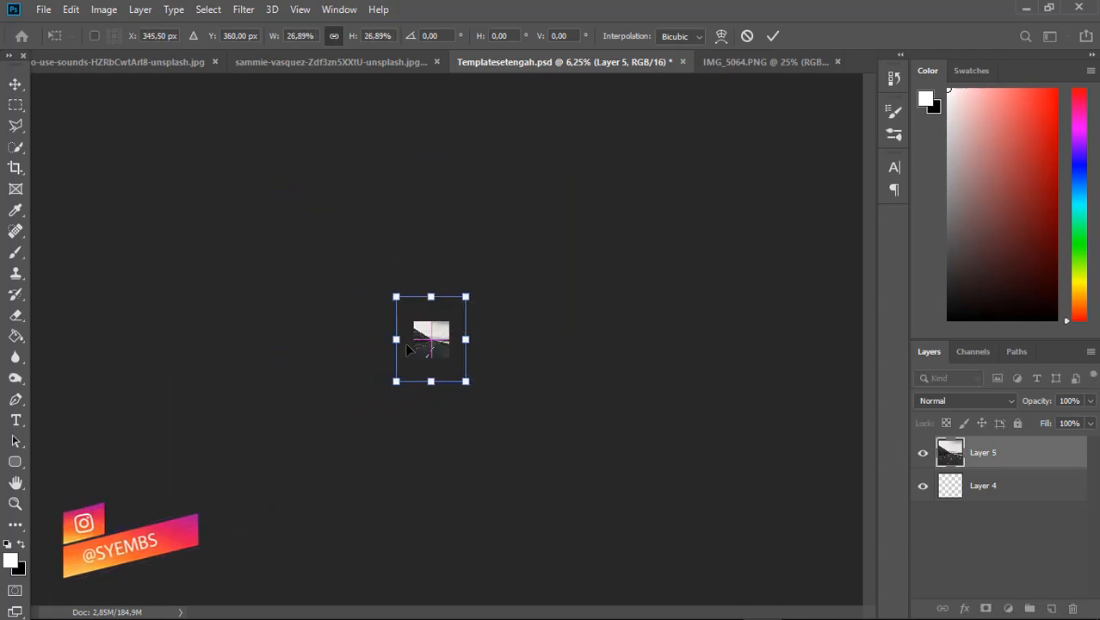
Scale the road photo down further so its hillside and road fit the canvas, and apply the transformation
key(ctrl+plus)
key(ctrl+plus)
key(ctrl+plus)
key(ctrl+plus)
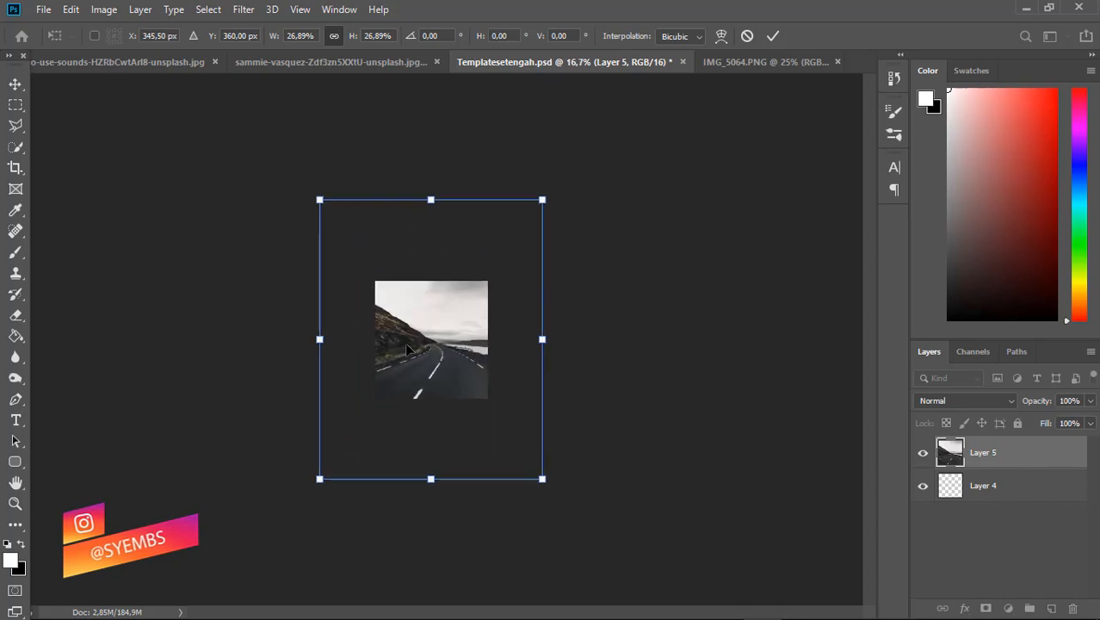
key(ctrl+plus)
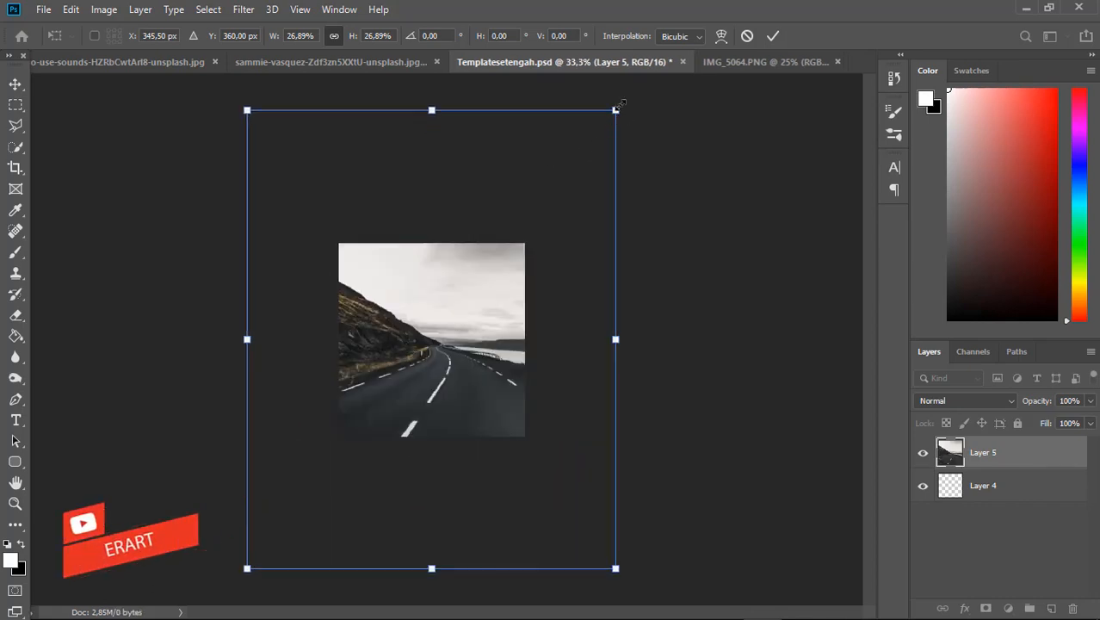
drag(618, 105, 503, 189)
click(15, 84)
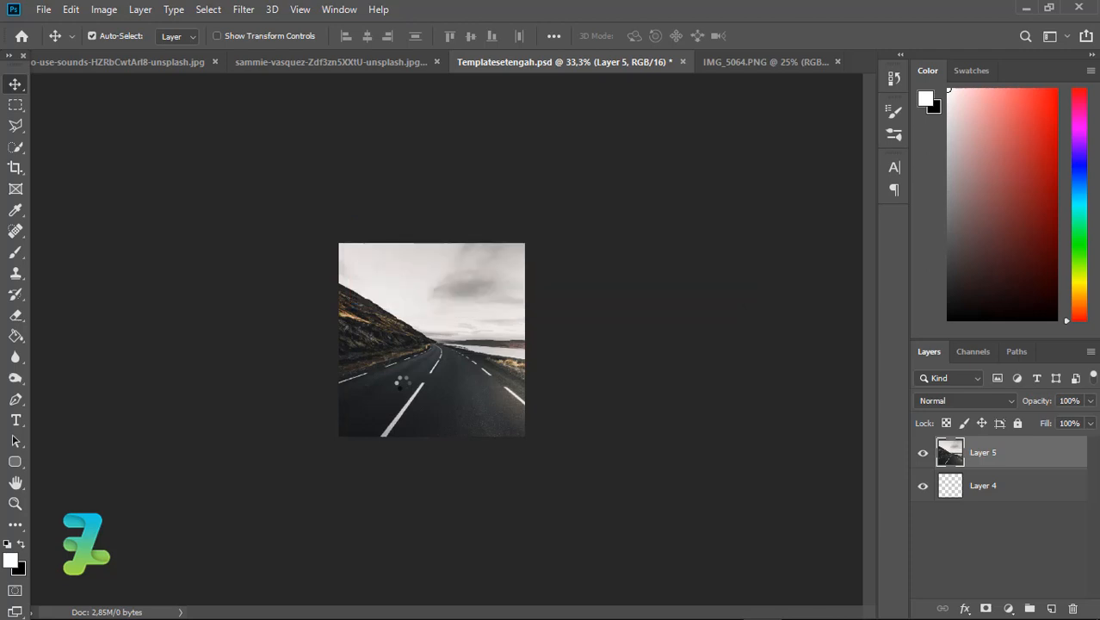
key(ctrl+plus)
key(ctrl+plus)
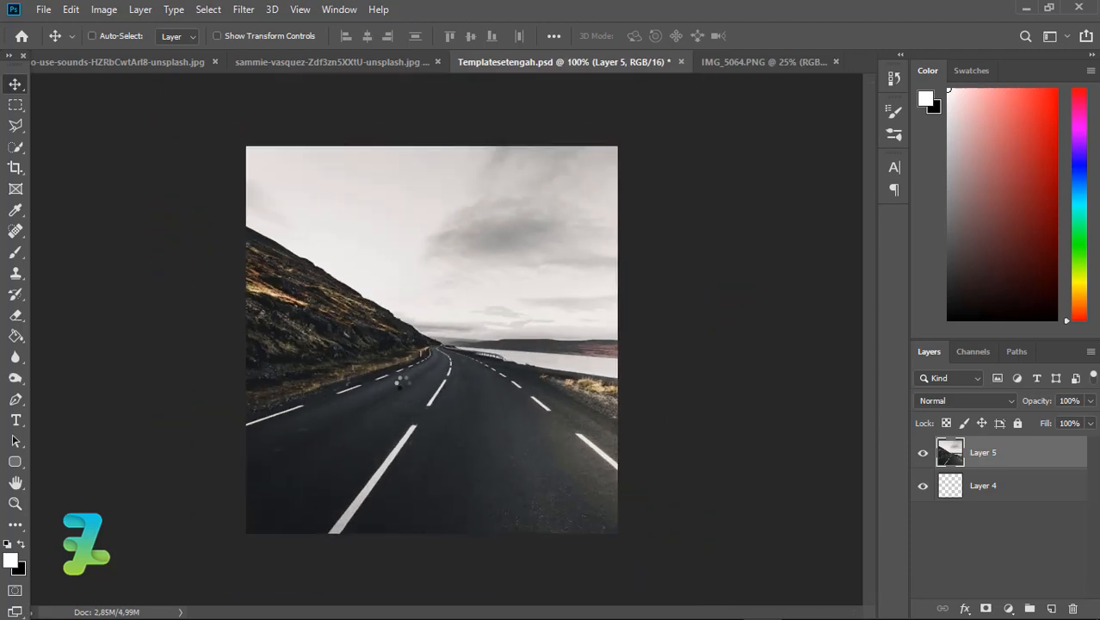
Copy the Instagram screenshot IMG_5064.PNG into Templatesetengah.psd, accepting the depth conversion, and dock the source window again
click(734, 63)
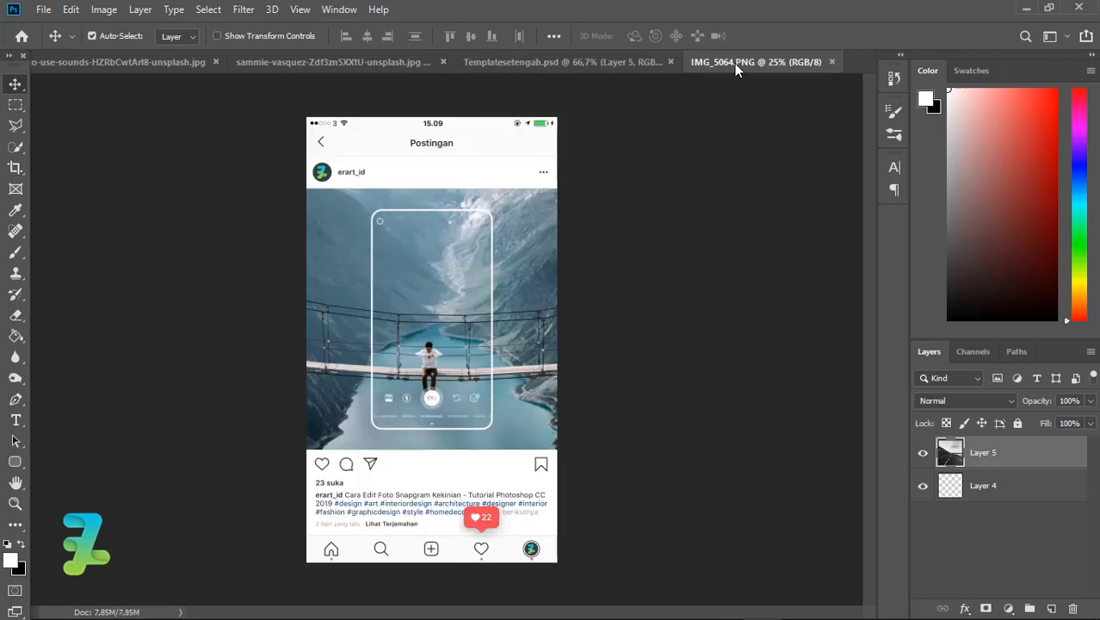
right_click(734, 63)
click(757, 129)
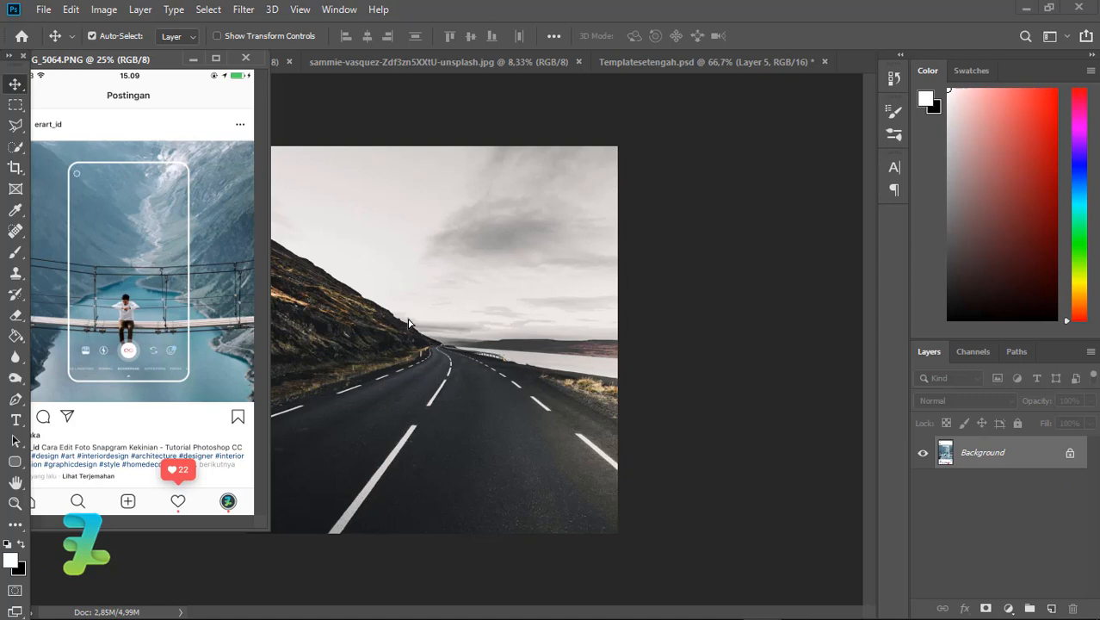
drag(410, 321, 434, 330)
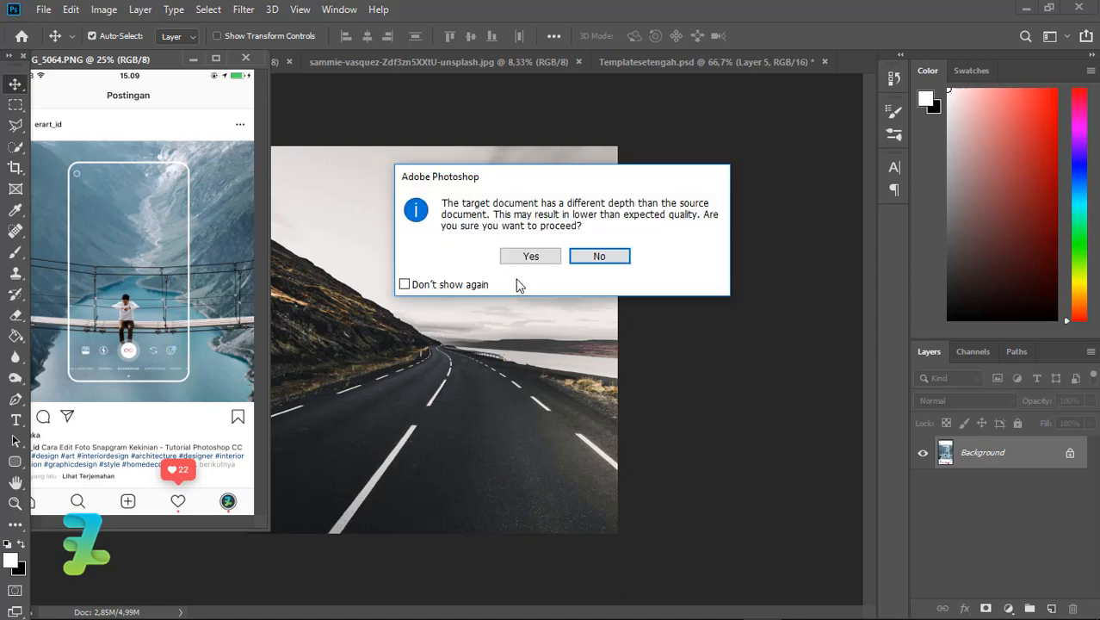
click(528, 257)
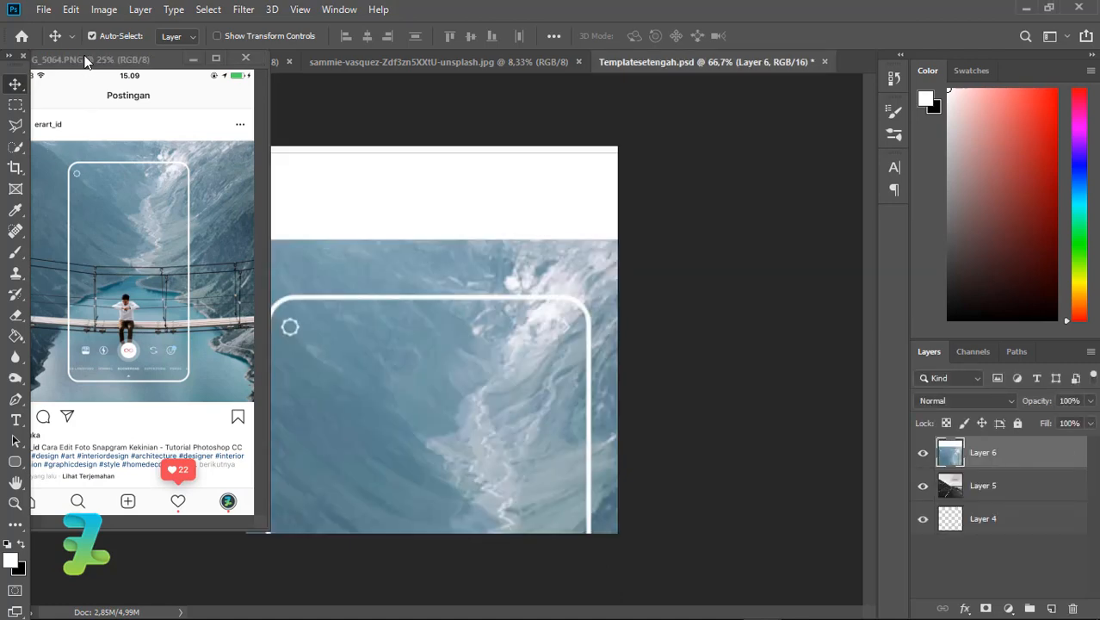
drag(85, 62, 722, 65)
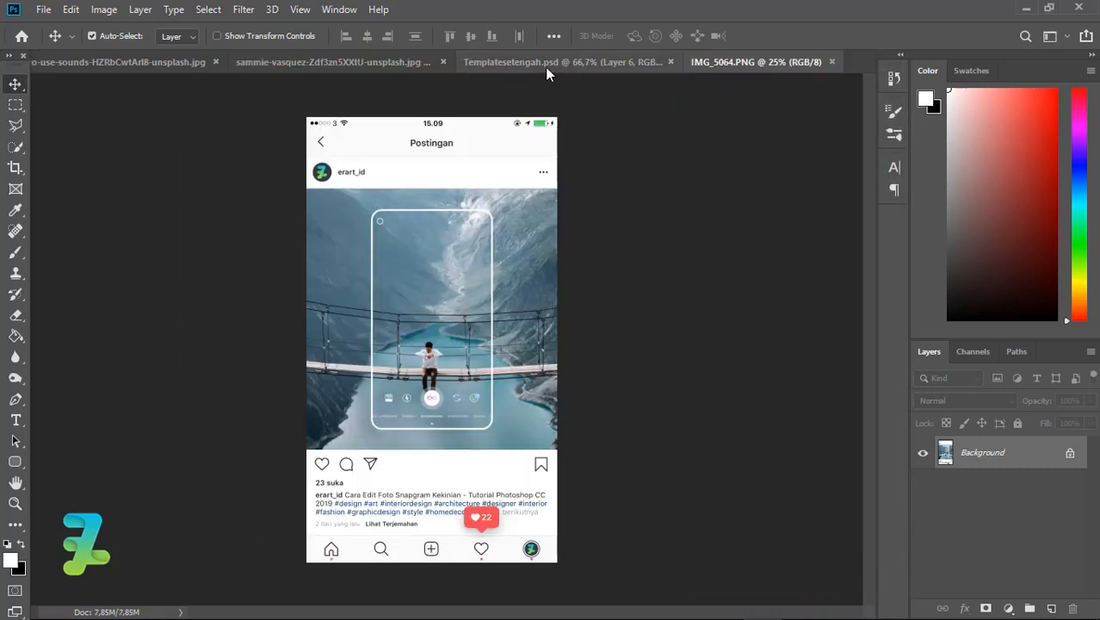
click(544, 62)
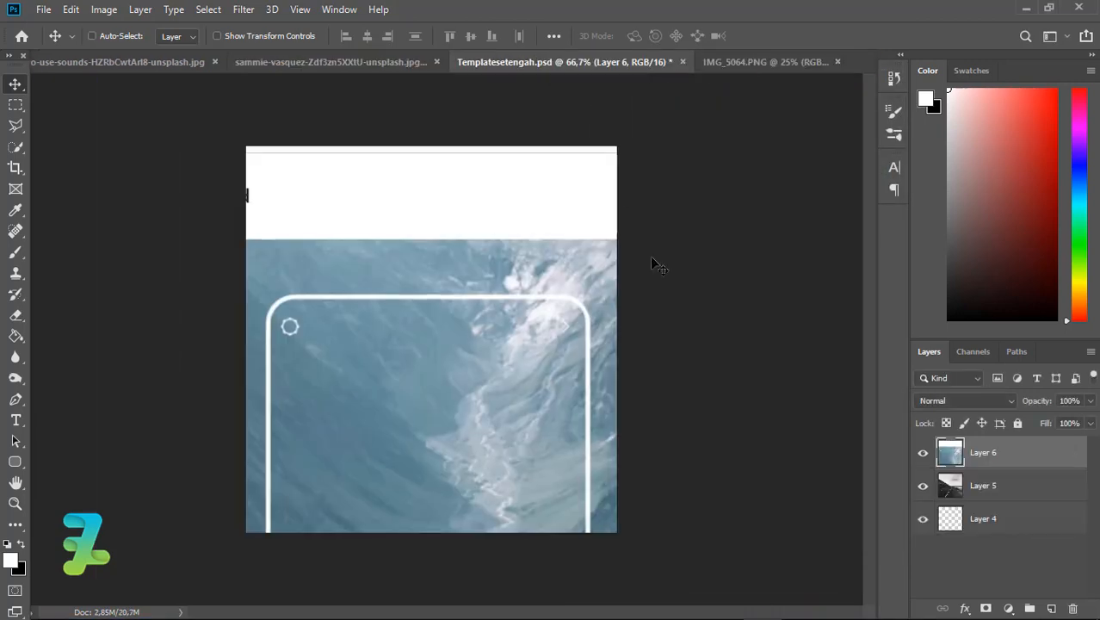
Scale the Instagram screenshot layer to about 22% and place it slightly left of the canvas centre at mid-height
key(ctrl+minus)
key(ctrl+minus)
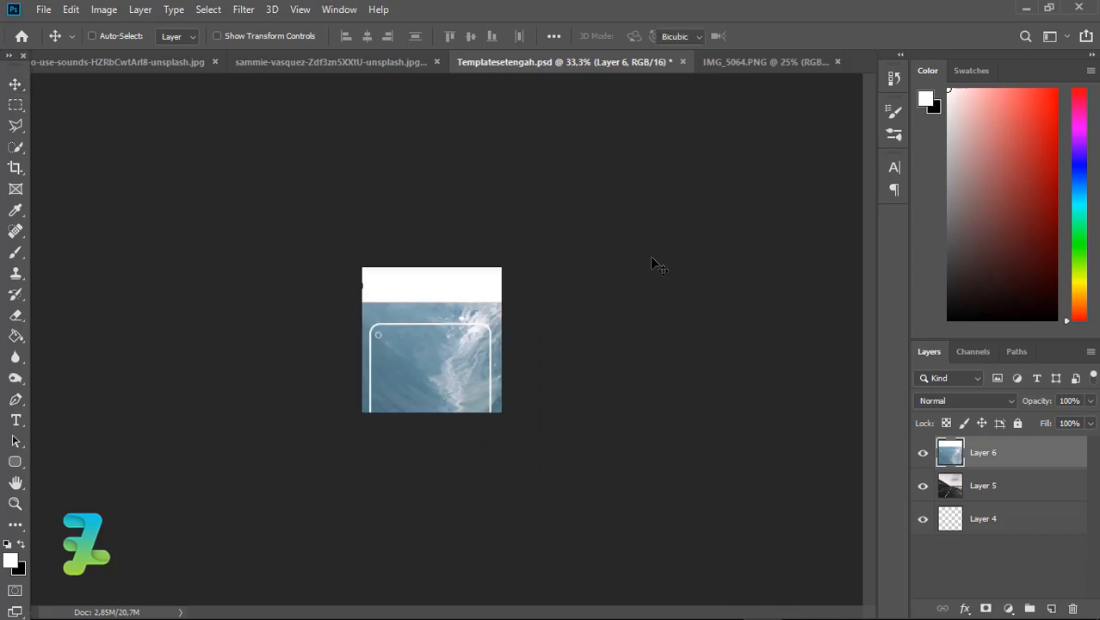
key(ctrl+t)
drag(559, 226, 427, 293)
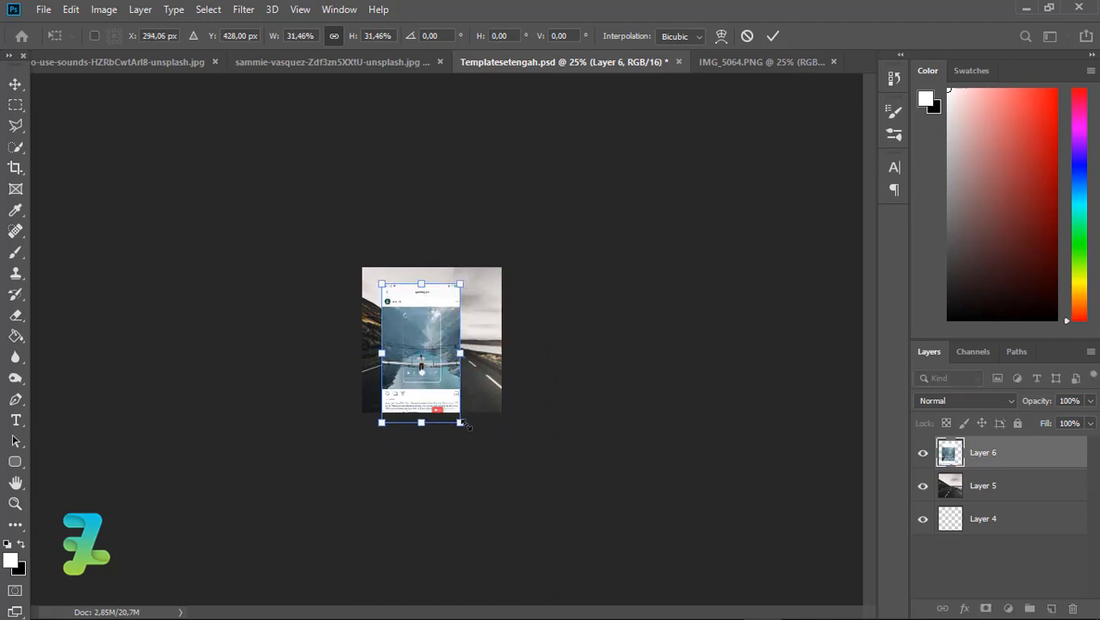
drag(465, 425, 447, 403)
drag(434, 355, 430, 341)
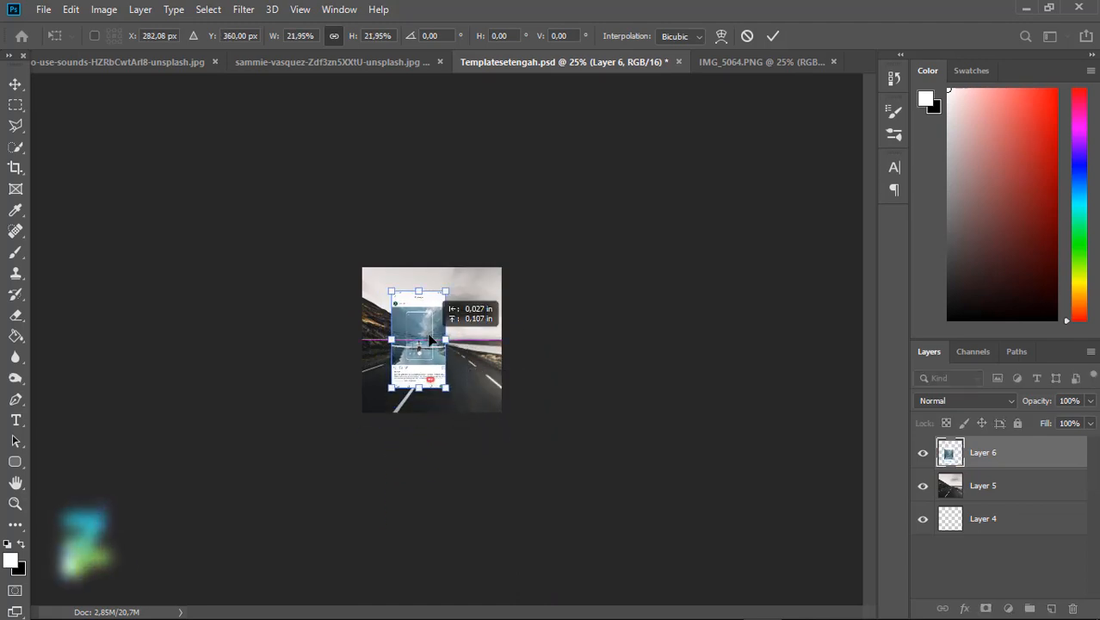
key(Return)
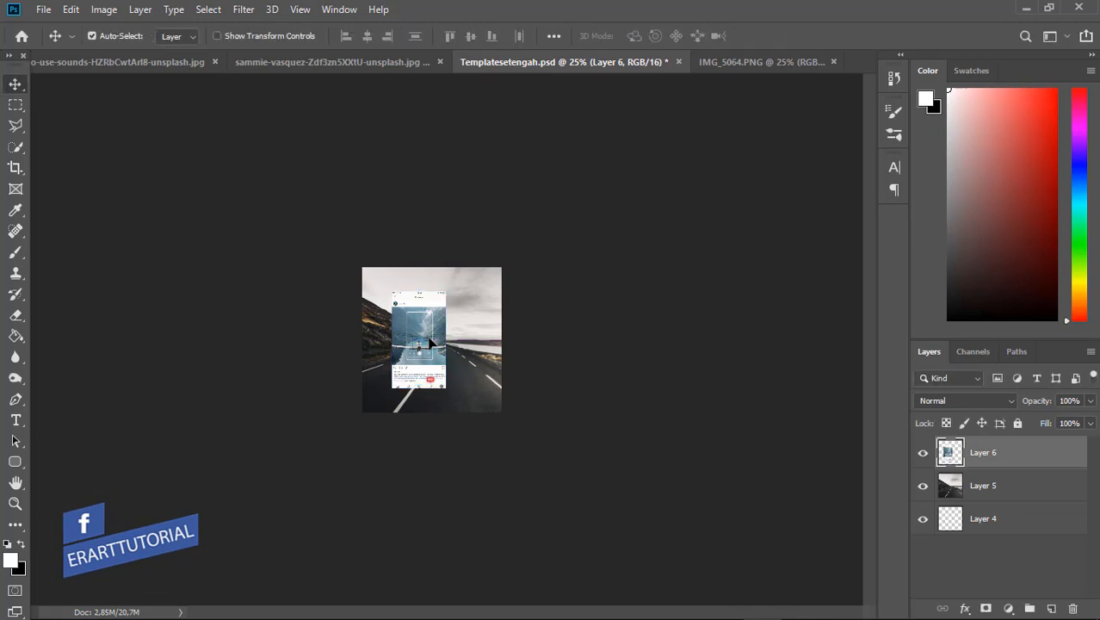
Distort the Instagram screenshot into perspective, shortening its right edge and lengthening its left edge symmetrically
key(ctrl+plus)
key(ctrl+plus)
key(ctrl+plus)
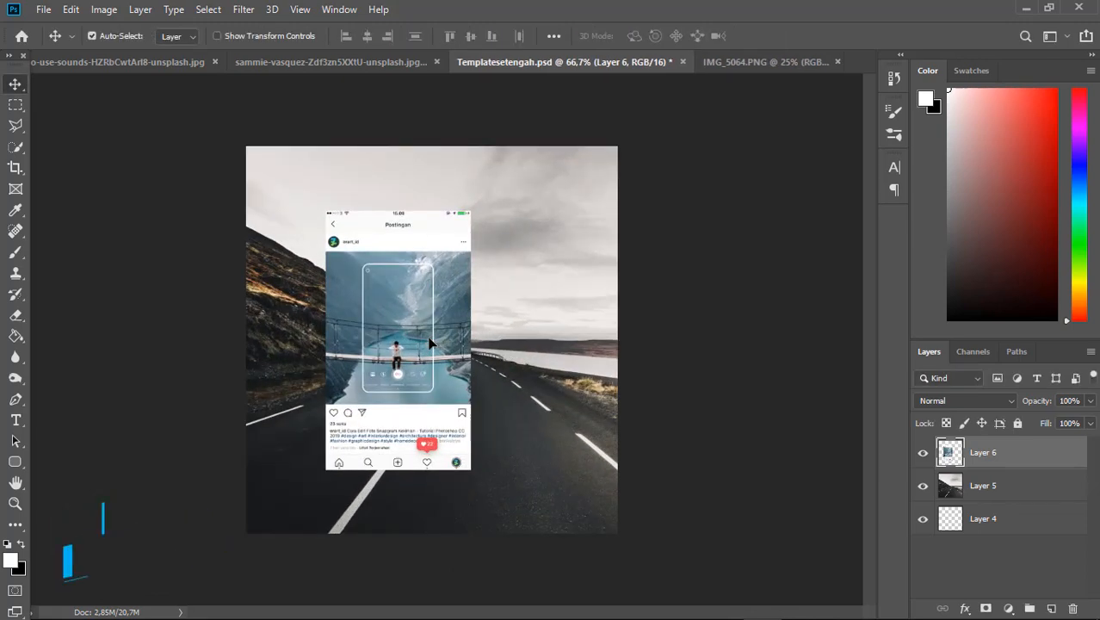
key(ctrl+plus)
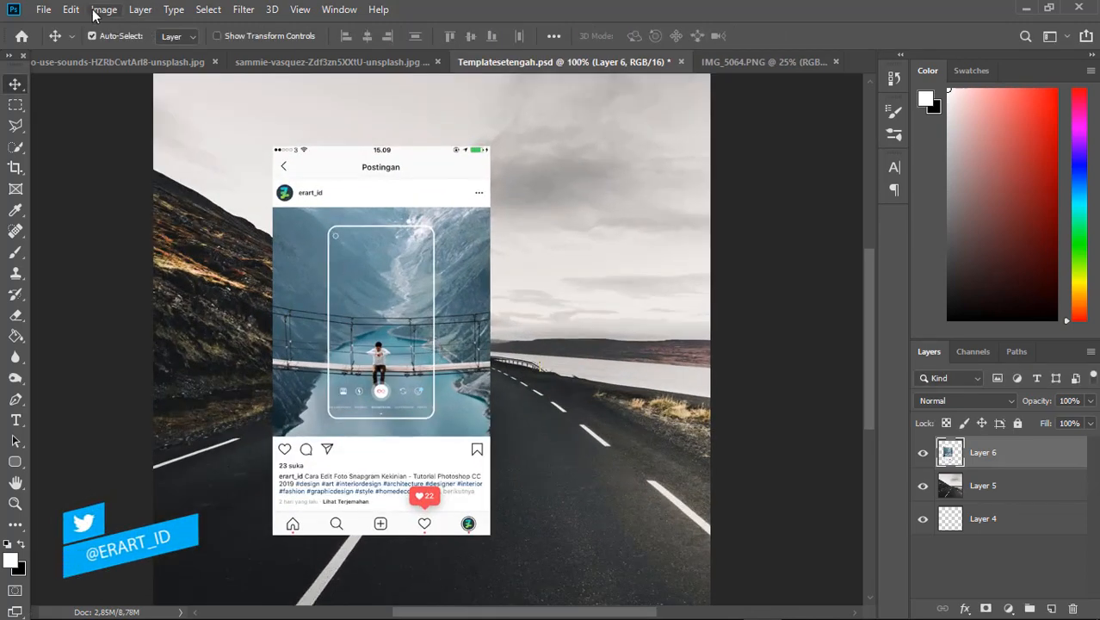
click(70, 9)
mouse_move(129, 378)
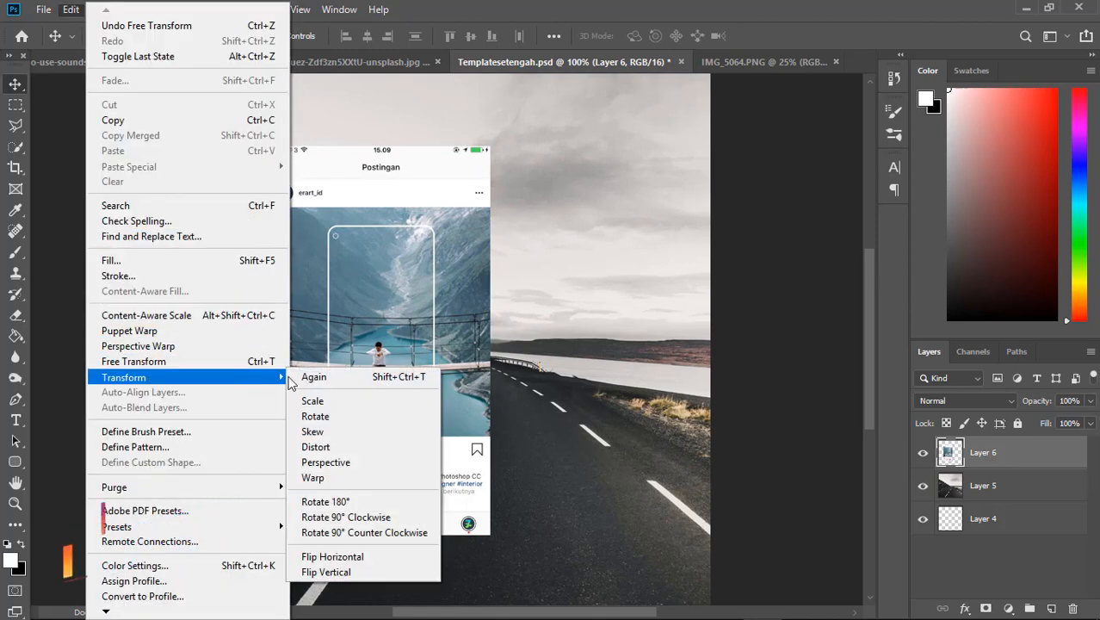
click(319, 447)
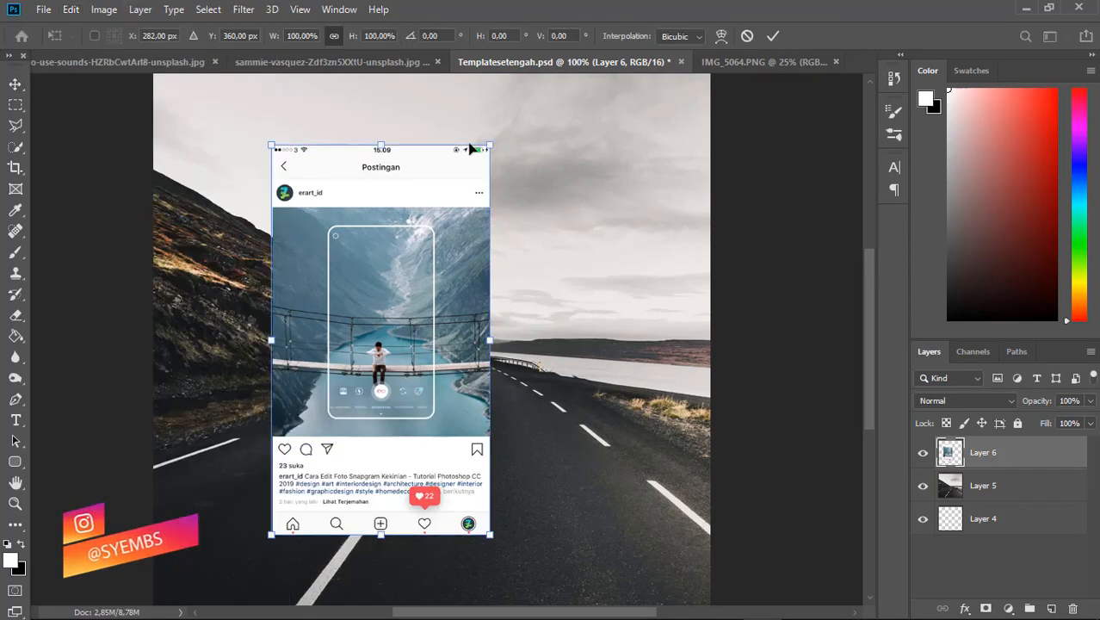
drag(489, 149, 480, 175)
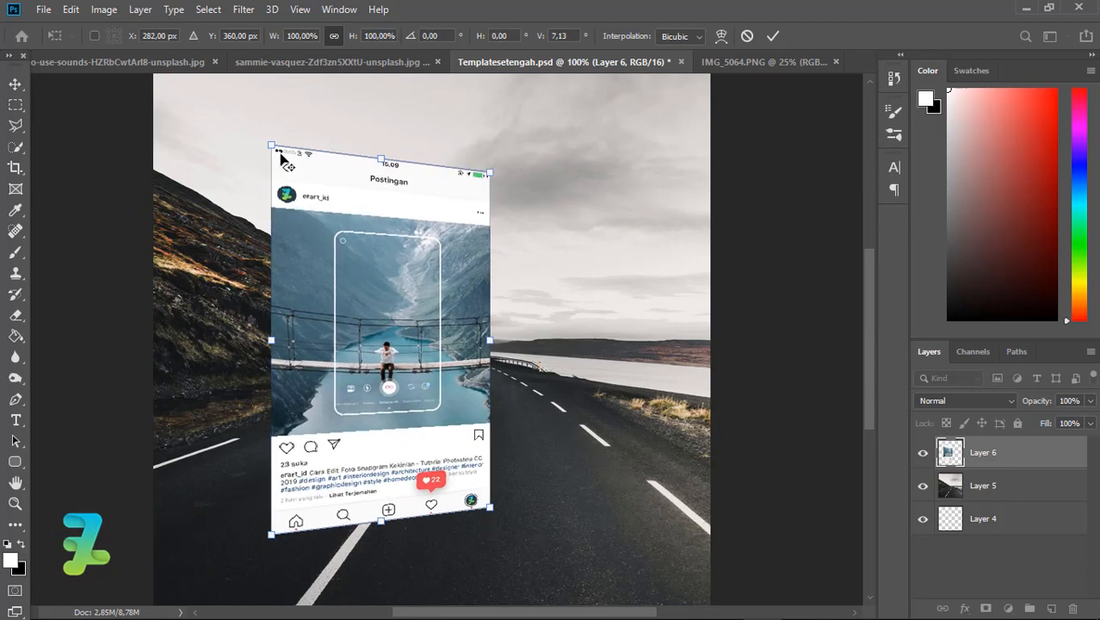
drag(271, 140, 282, 136)
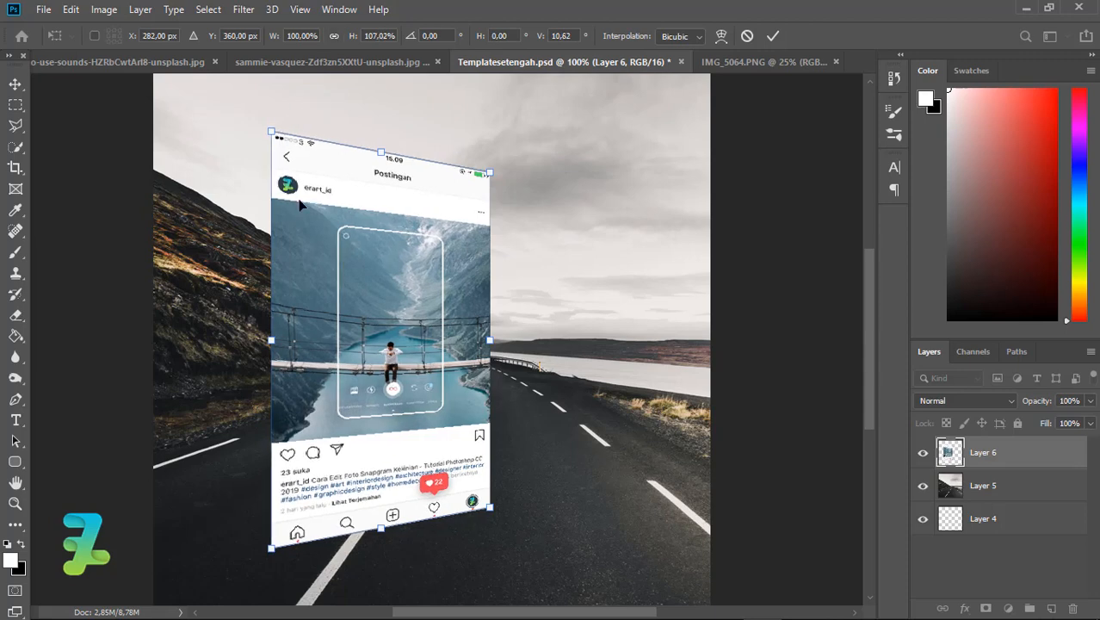
key(Return)
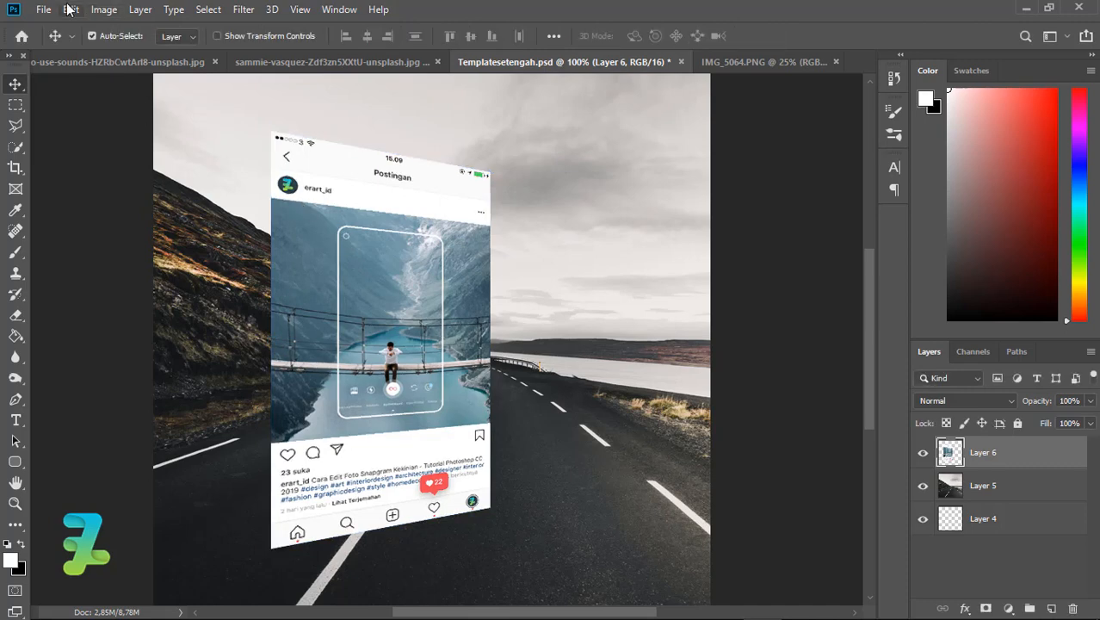
Rotate the Instagram screenshot layer about 6.85° counterclockwise
click(68, 9)
mouse_move(281, 375)
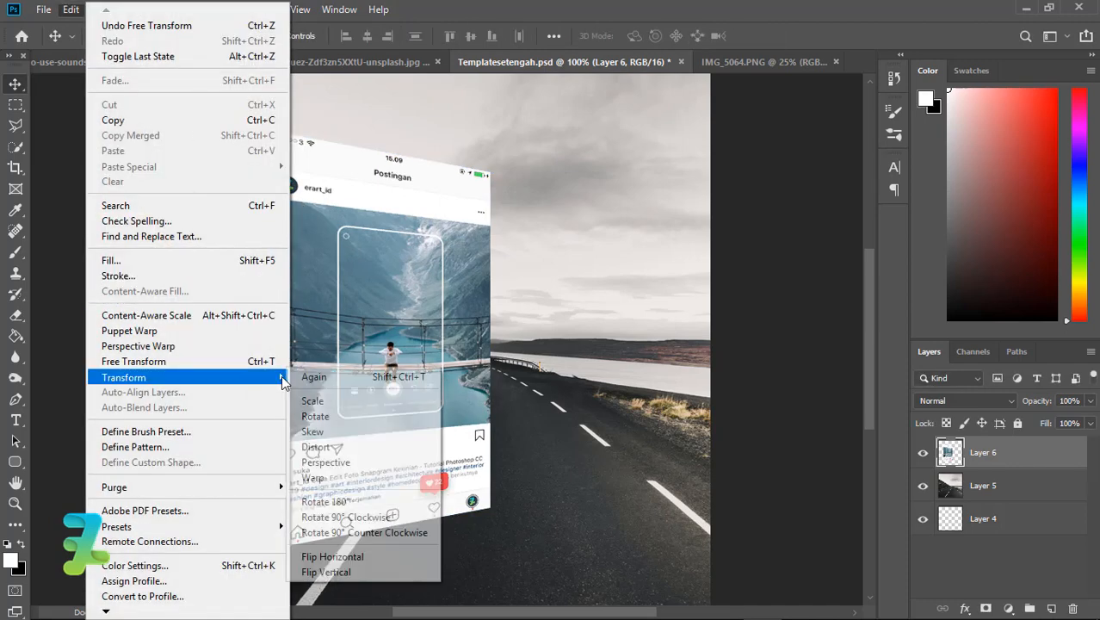
click(314, 401)
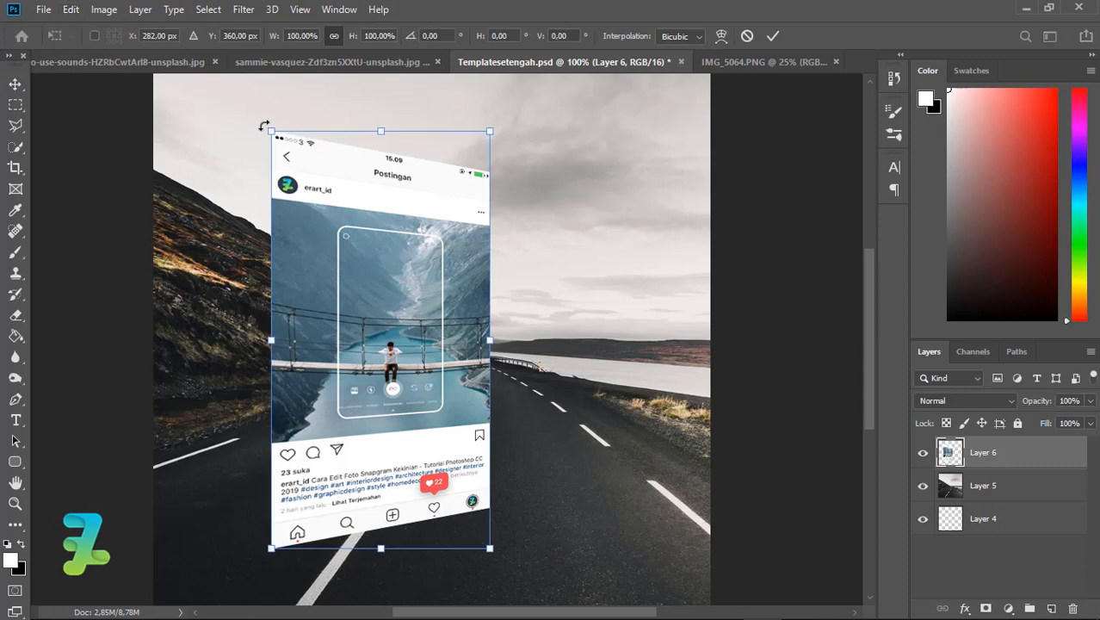
drag(265, 126, 242, 147)
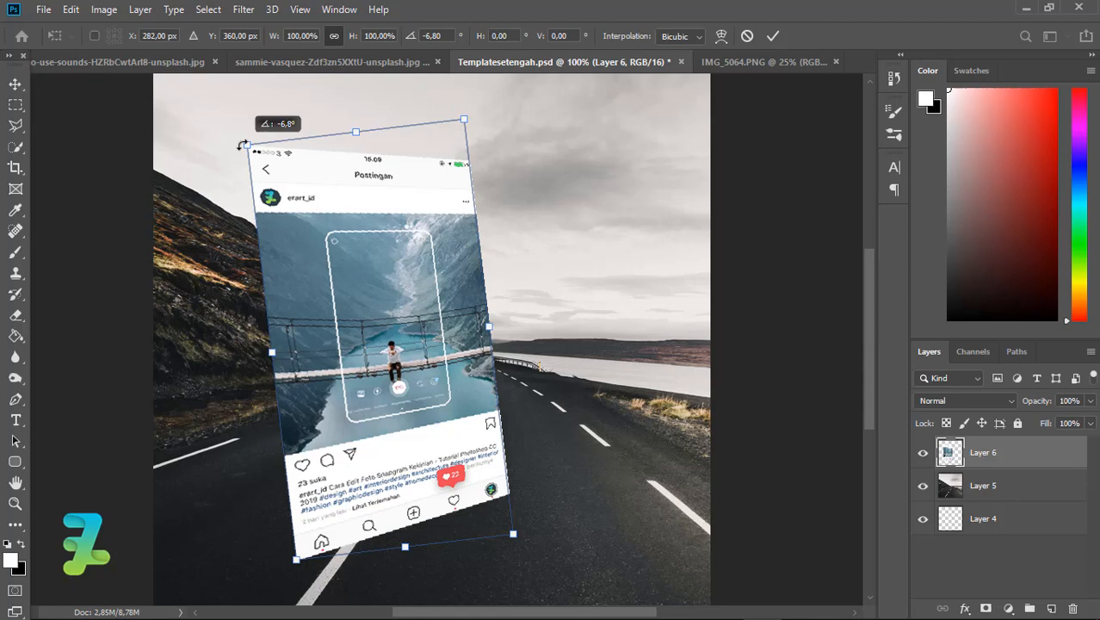
drag(242, 146, 244, 145)
key(Return)
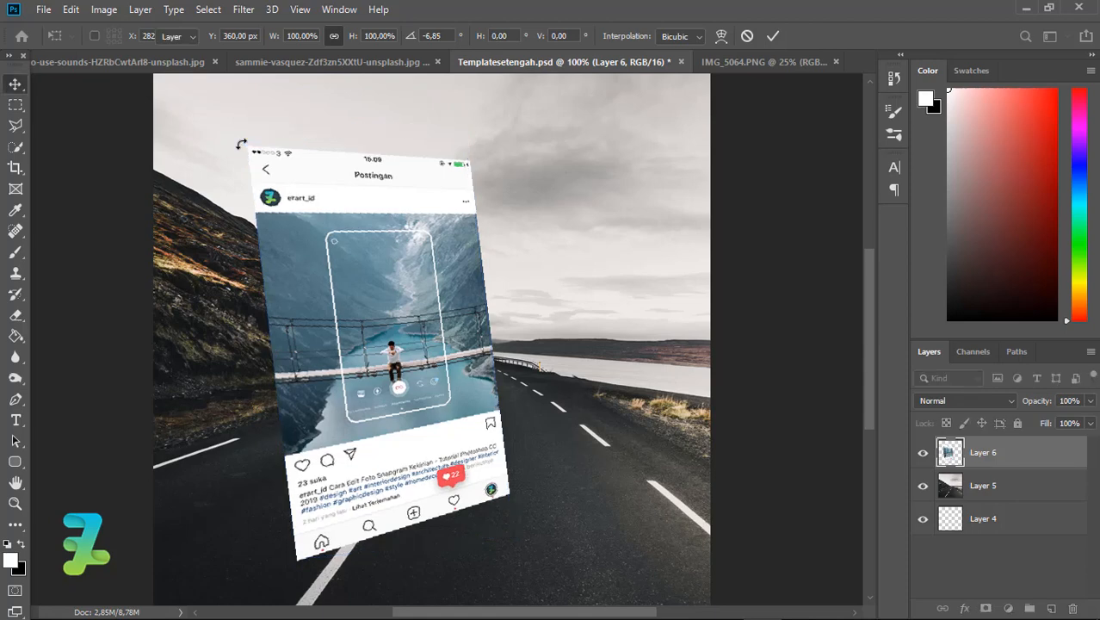
Move the Instagram screenshot up and to the left over the hillside and scale it to about 90%
drag(454, 374, 437, 349)
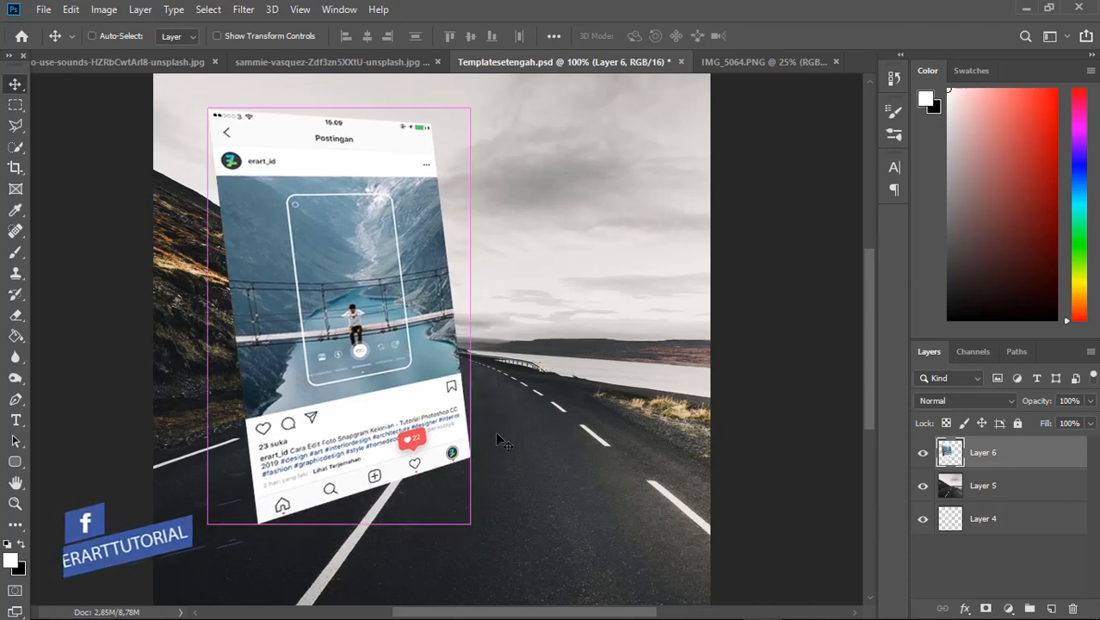
key(ctrl+t)
drag(472, 520, 462, 504)
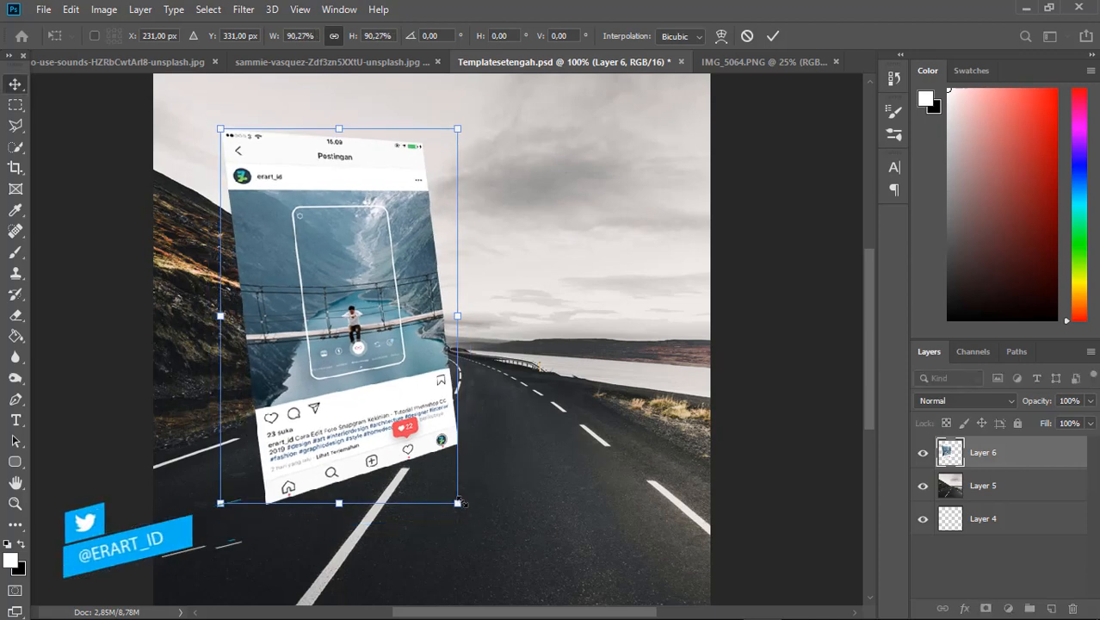
key(Return)
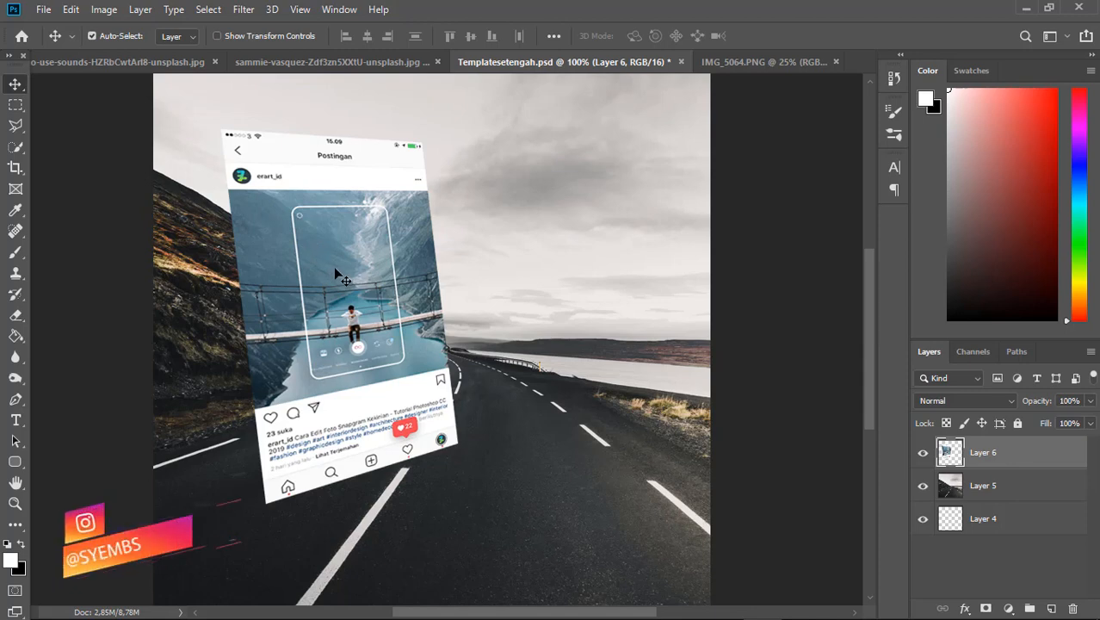
Nudge the Instagram screenshot slightly up and, on a new layer, outline the post's photo area with a polygonal selection
drag(335, 269, 341, 264)
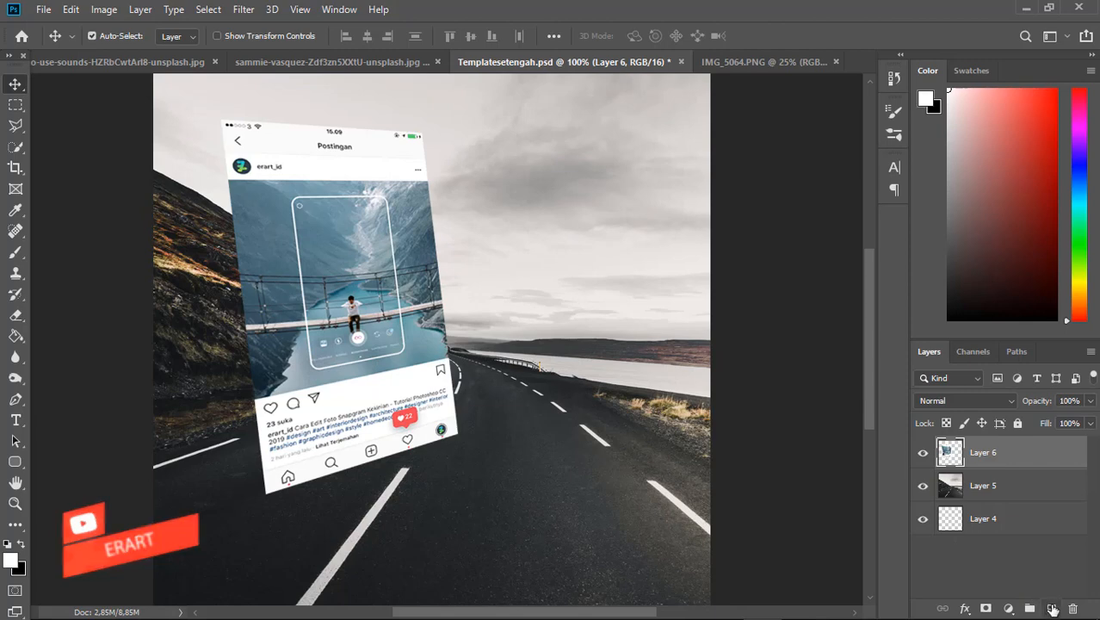
click(1051, 608)
click(16, 126)
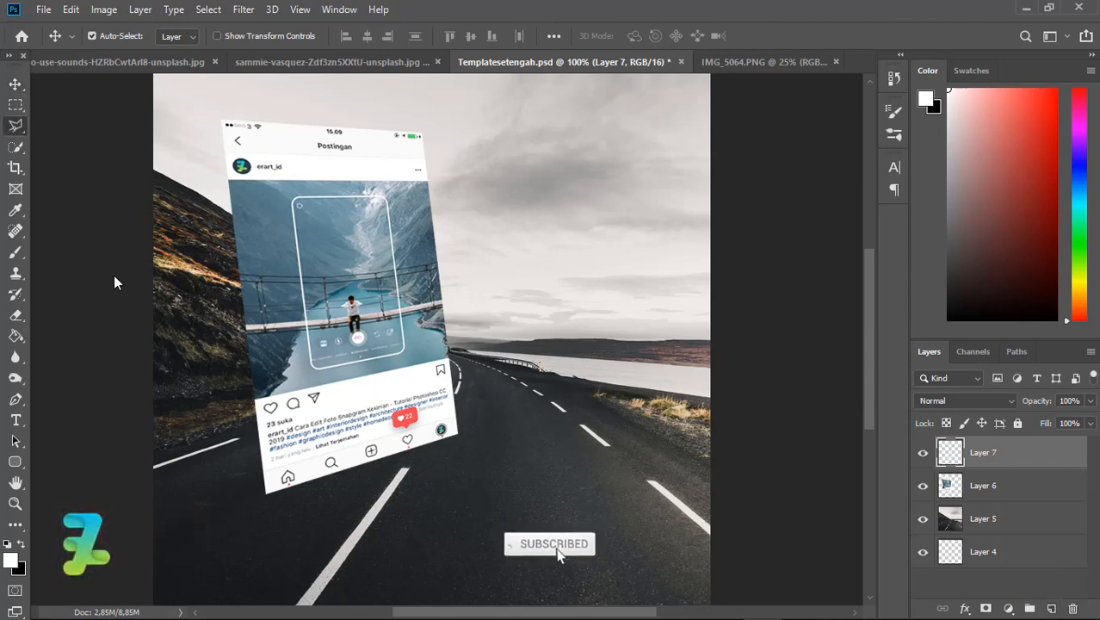
key(ctrl+plus)
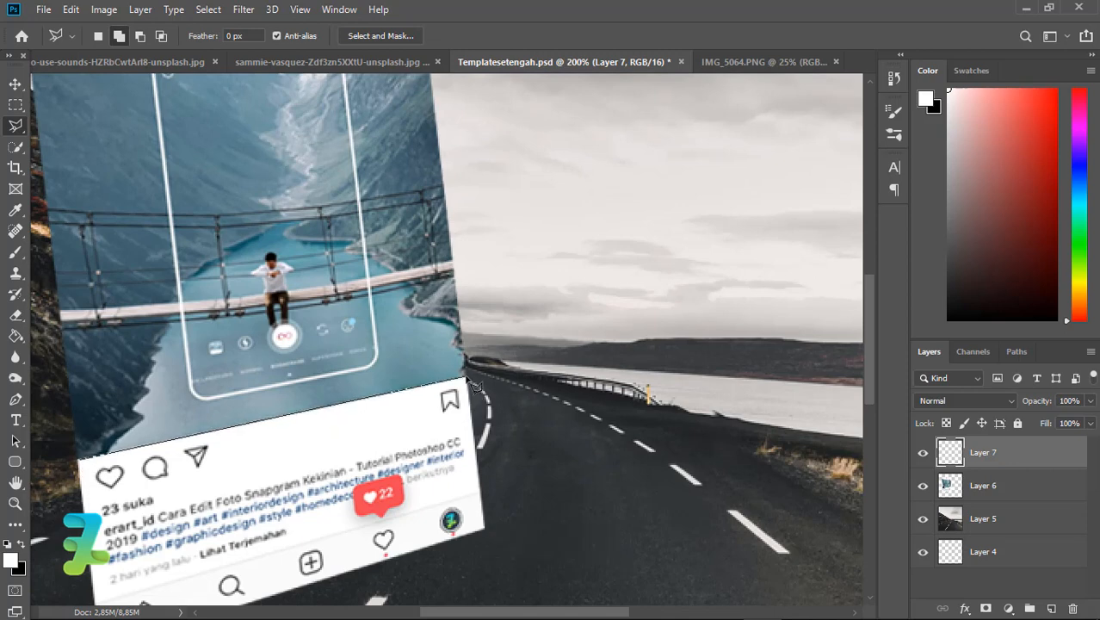
scroll(465, 301, up, 5)
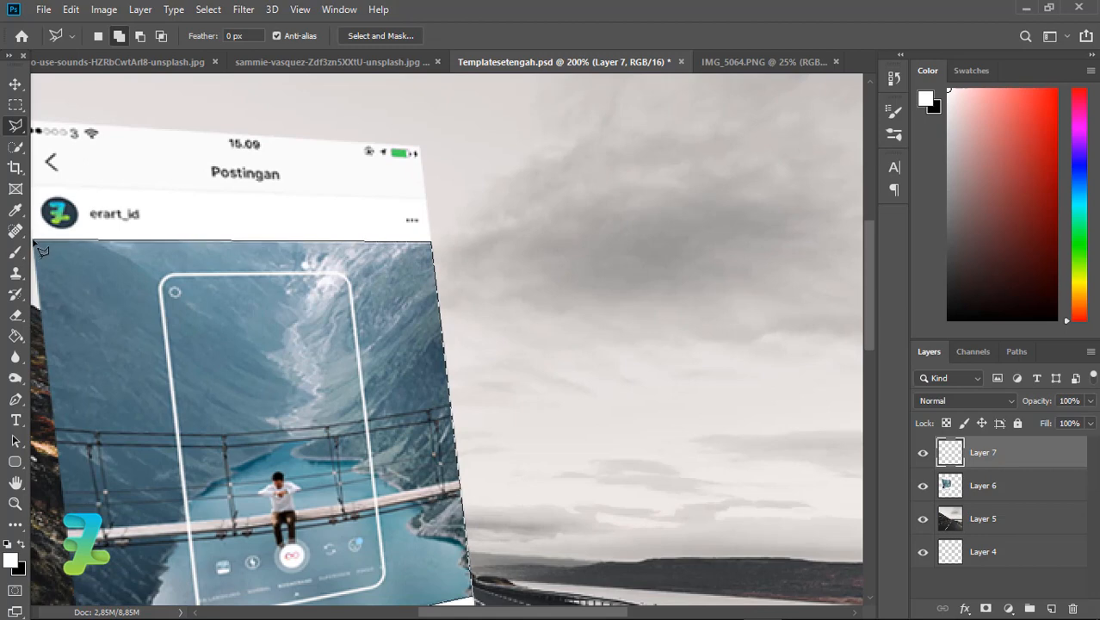
scroll(120, 469, down, 4)
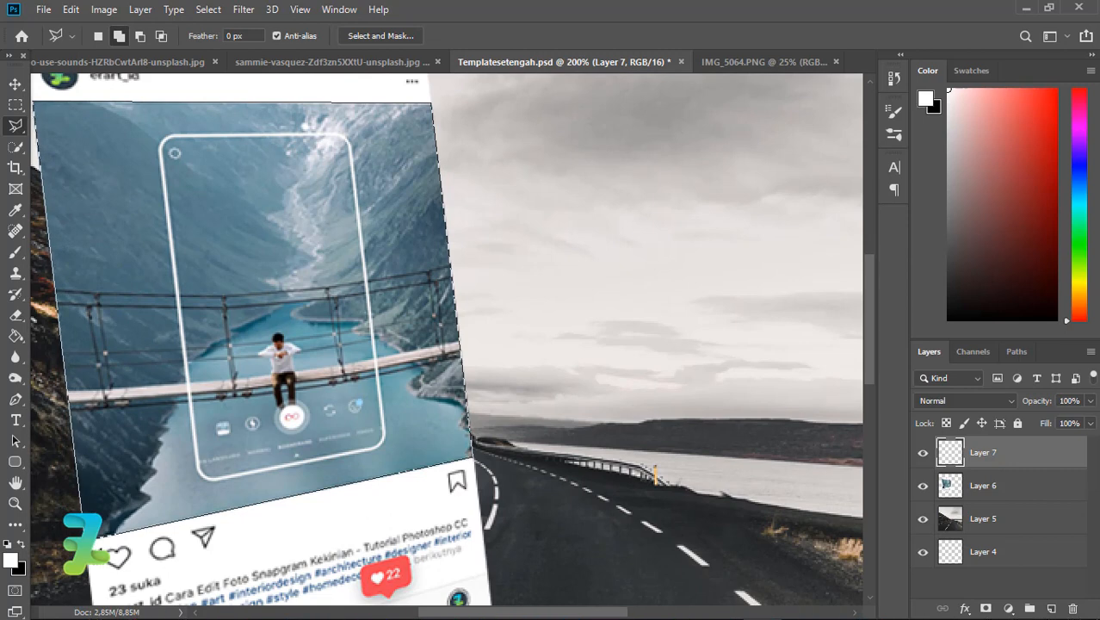
click(472, 457)
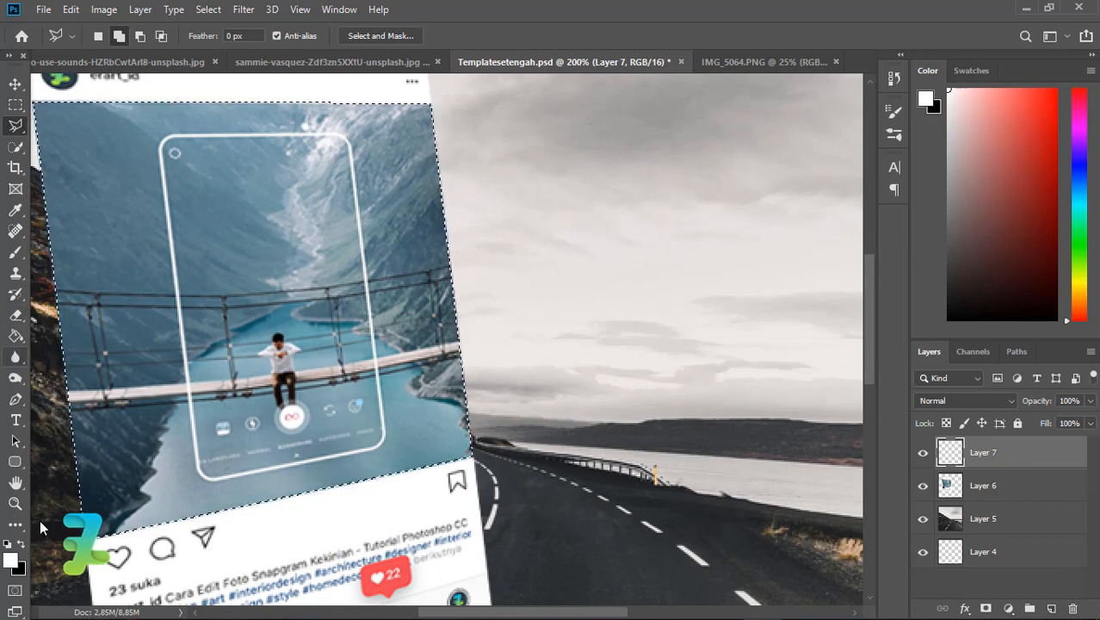
Fill the selected photo area with black on the new layer and clear the selection
key(g)
click(242, 406)
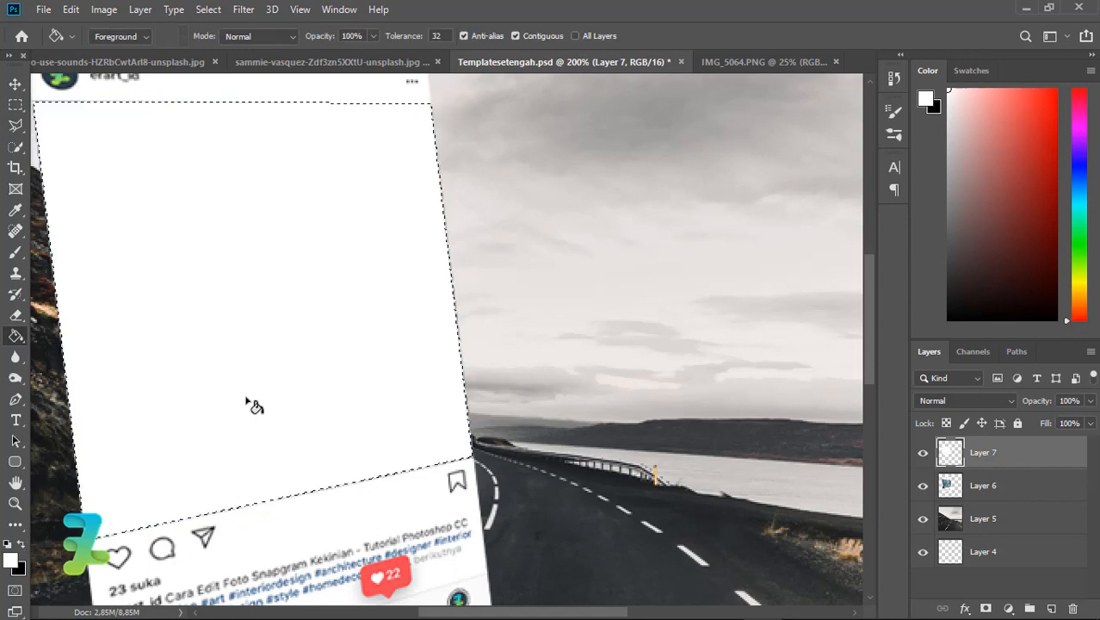
click(21, 543)
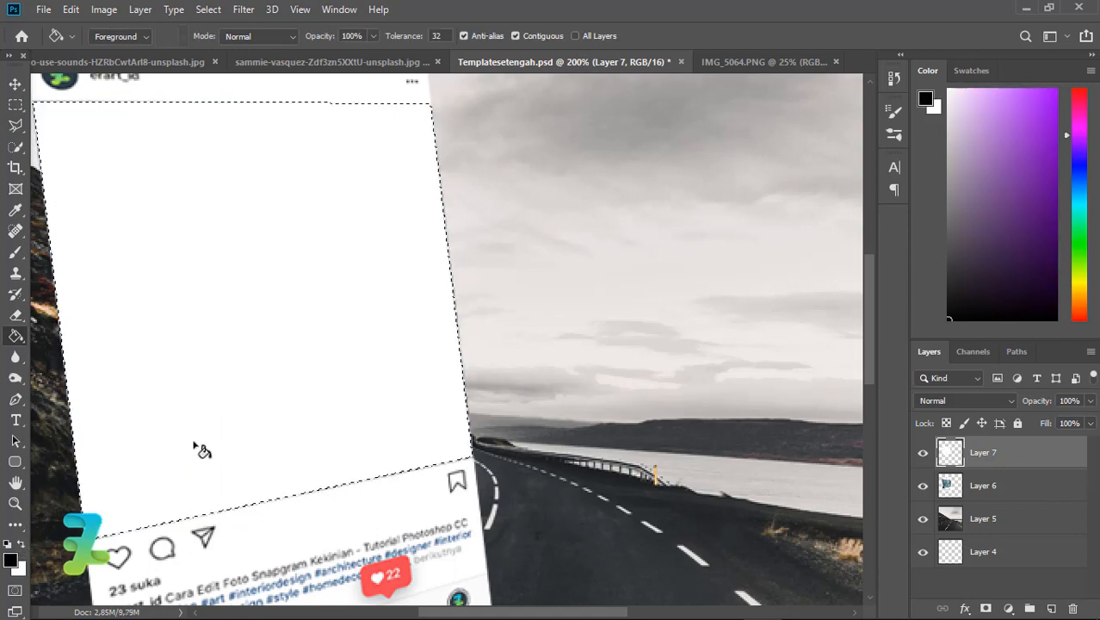
click(198, 447)
key(ctrl+d)
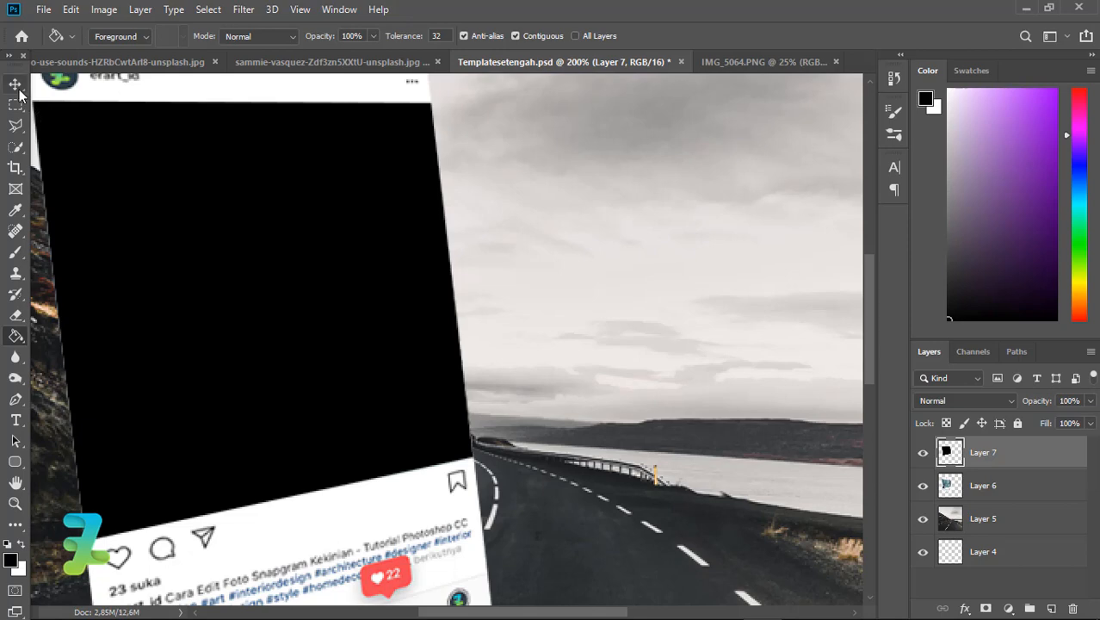
click(17, 85)
key(ctrl+minus)
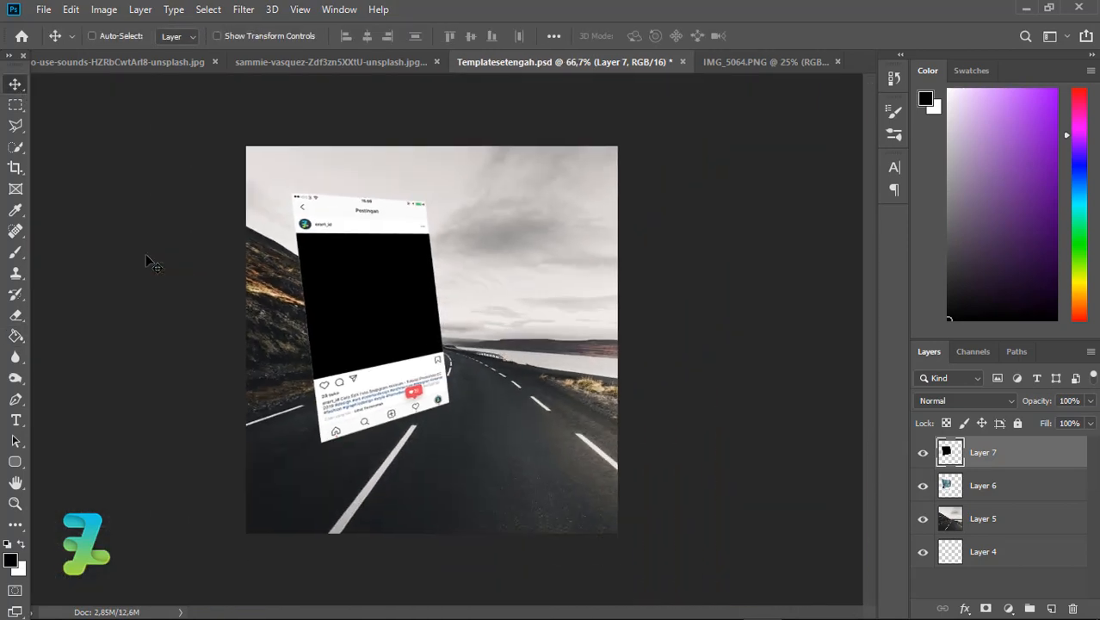
Copy the jumping man photo into Templatesetengah.psd as a new layer from a floating window, and close the source photo
click(76, 60)
right_click(82, 67)
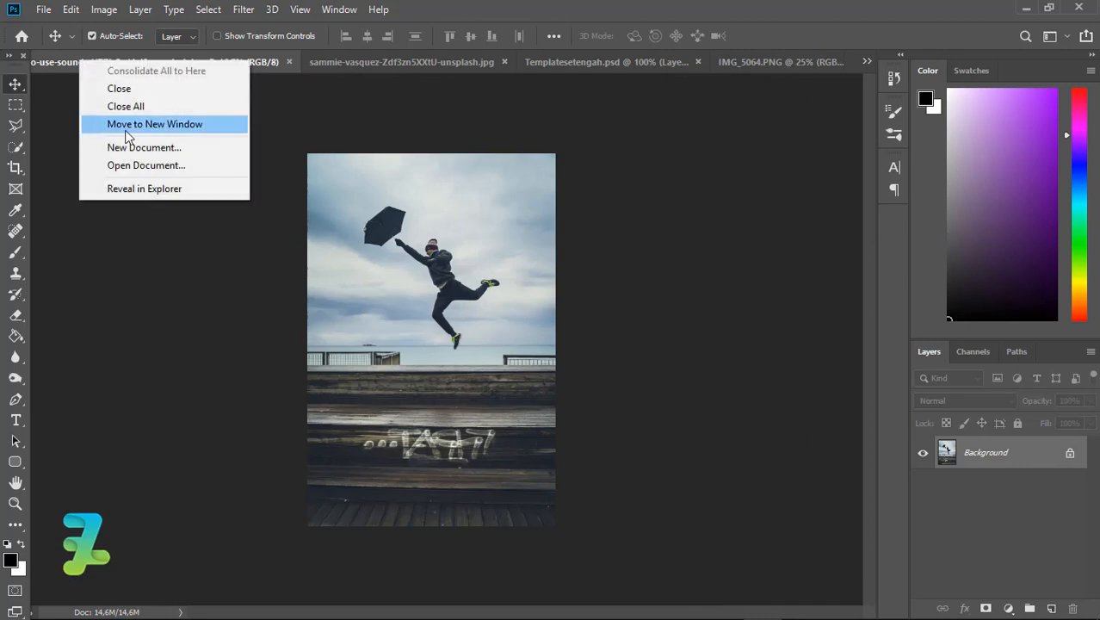
click(125, 130)
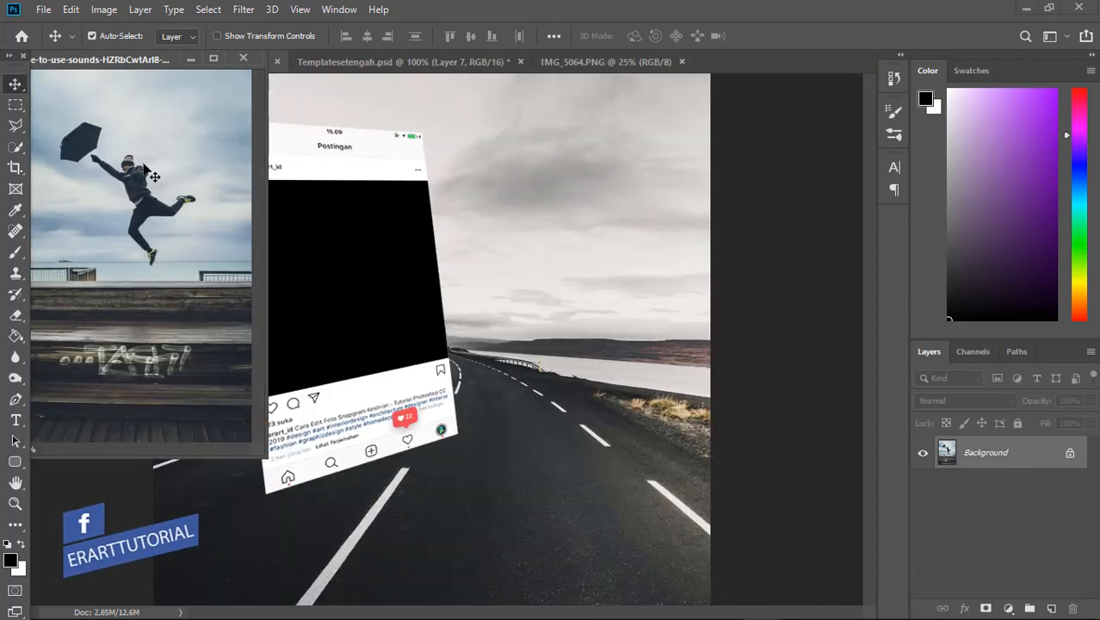
drag(136, 181, 405, 259)
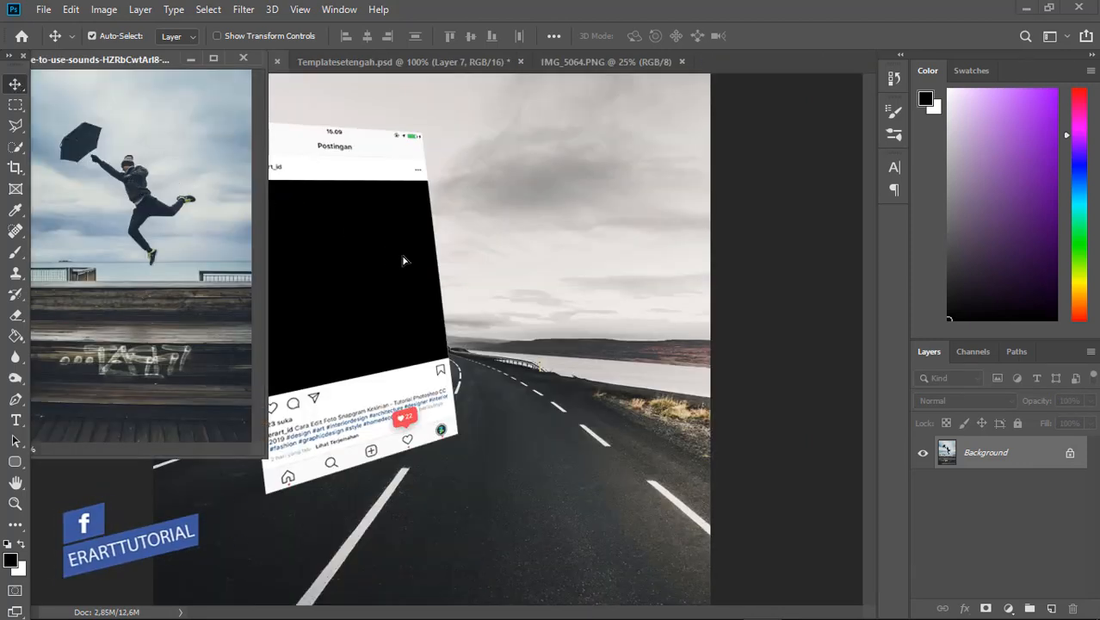
click(531, 257)
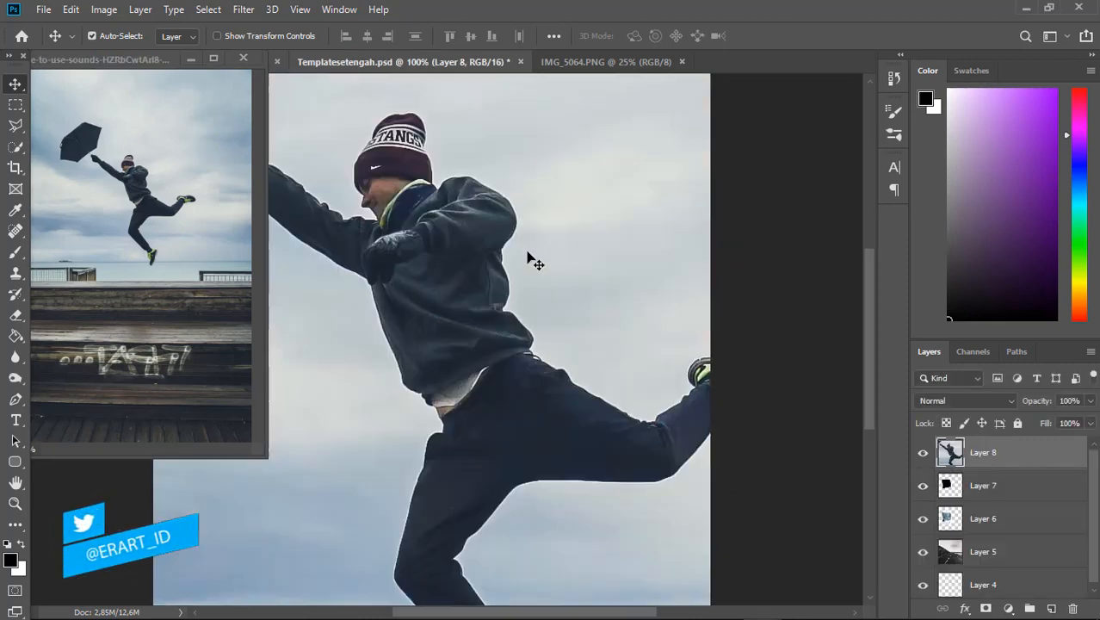
click(243, 59)
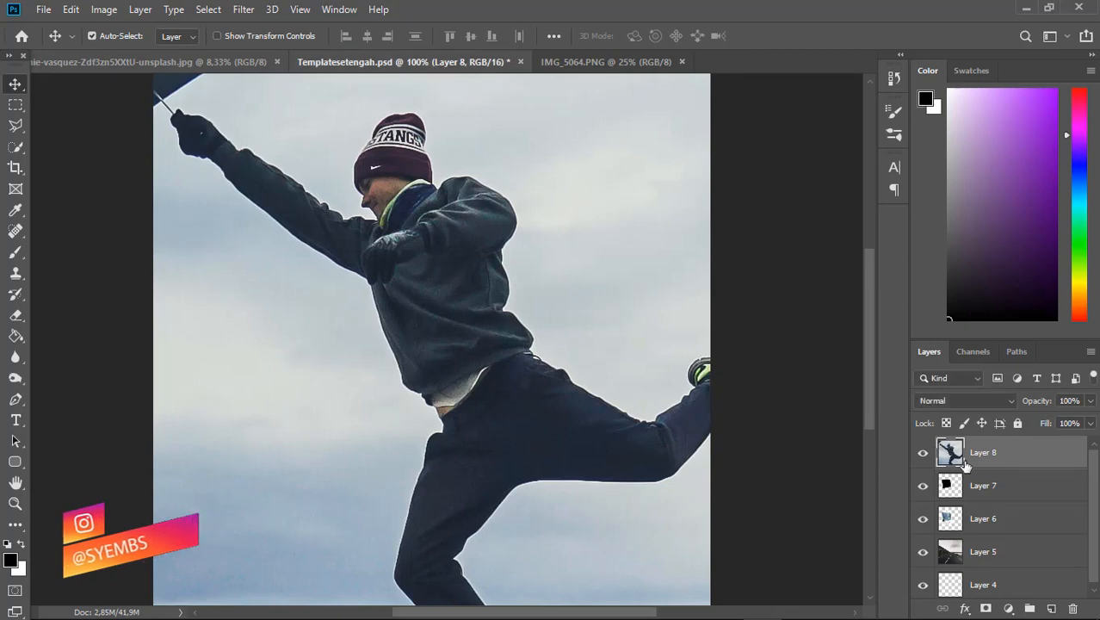
Set the jumping man layer's opacity to 67%, scale it to about 39.23% and place the man over the screenshot
key(ctrl+minus)
key(ctrl+minus)
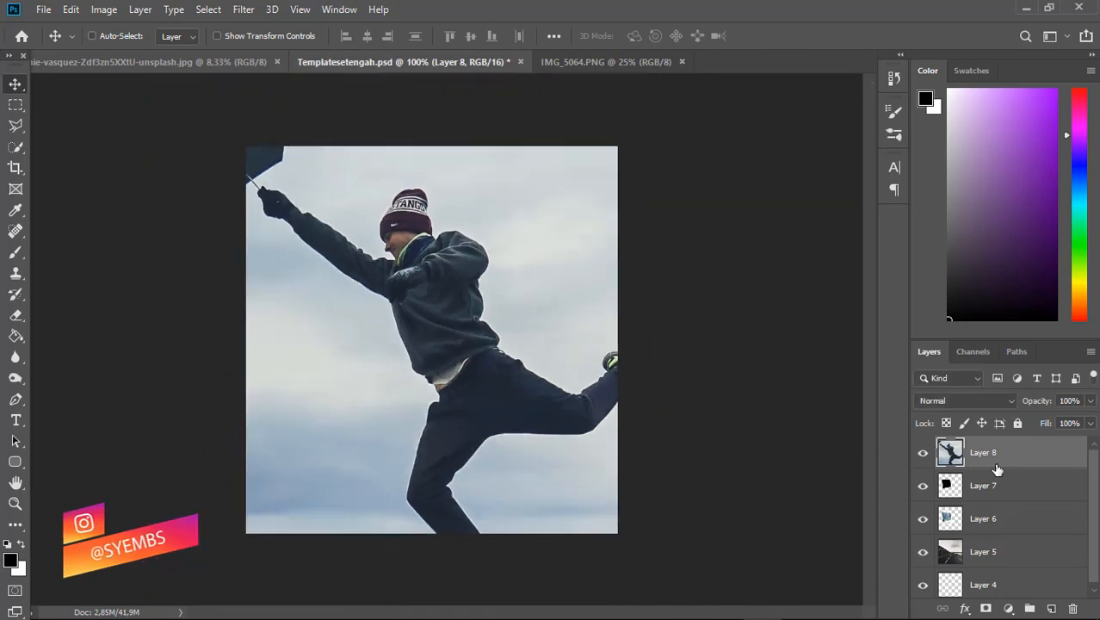
key(ctrl+t)
key(ctrl+minus)
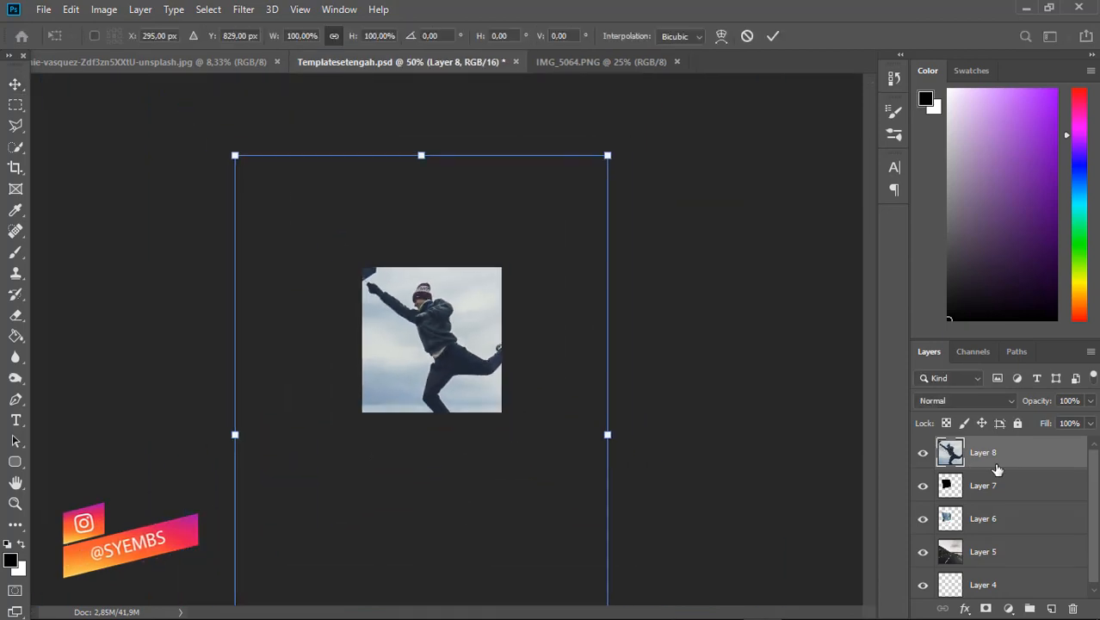
click(1090, 401)
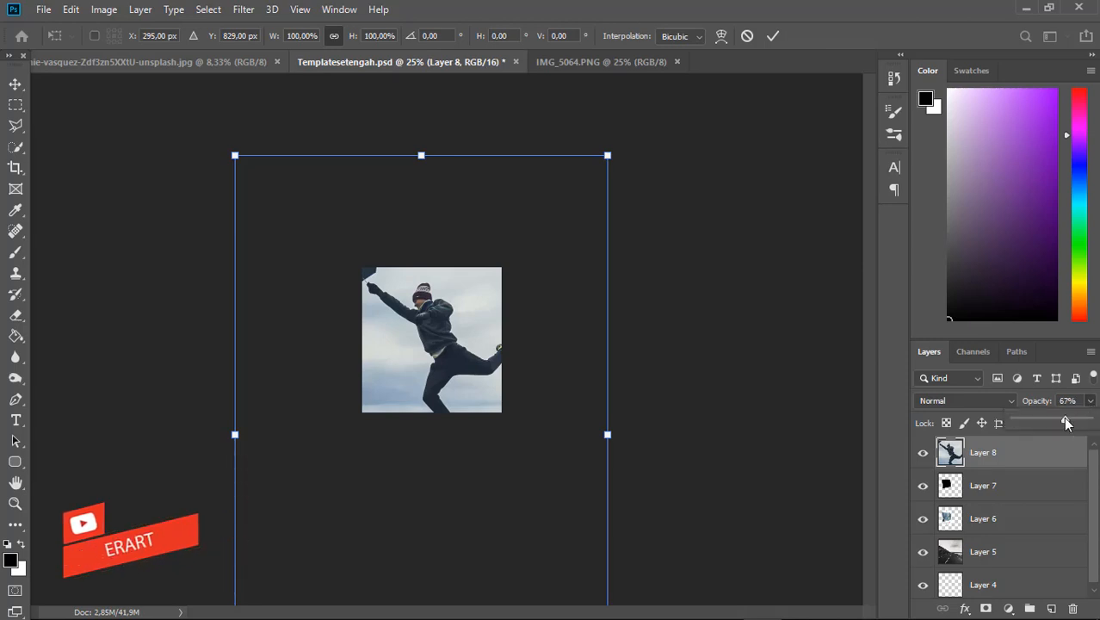
drag(1066, 422, 1064, 420)
drag(608, 148, 493, 326)
drag(428, 376, 423, 319)
scroll(424, 319, up, 2)
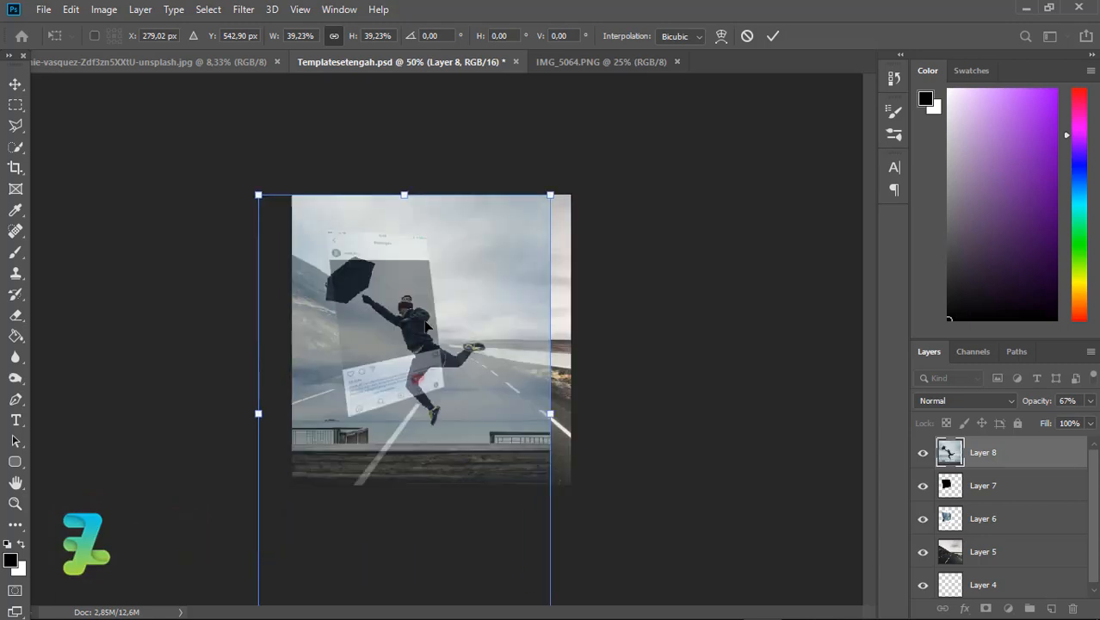
Flip the jumping man layer horizontally, scale it to about 33.03% and place it with the umbrella outside the screenshot's right edge
click(71, 9)
mouse_move(267, 378)
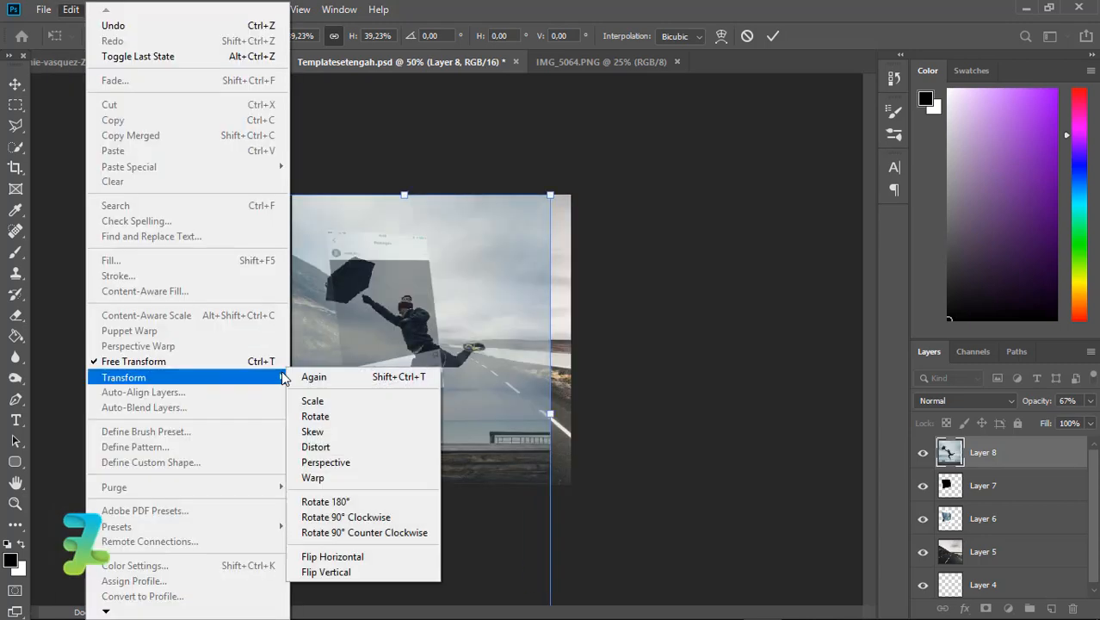
click(341, 560)
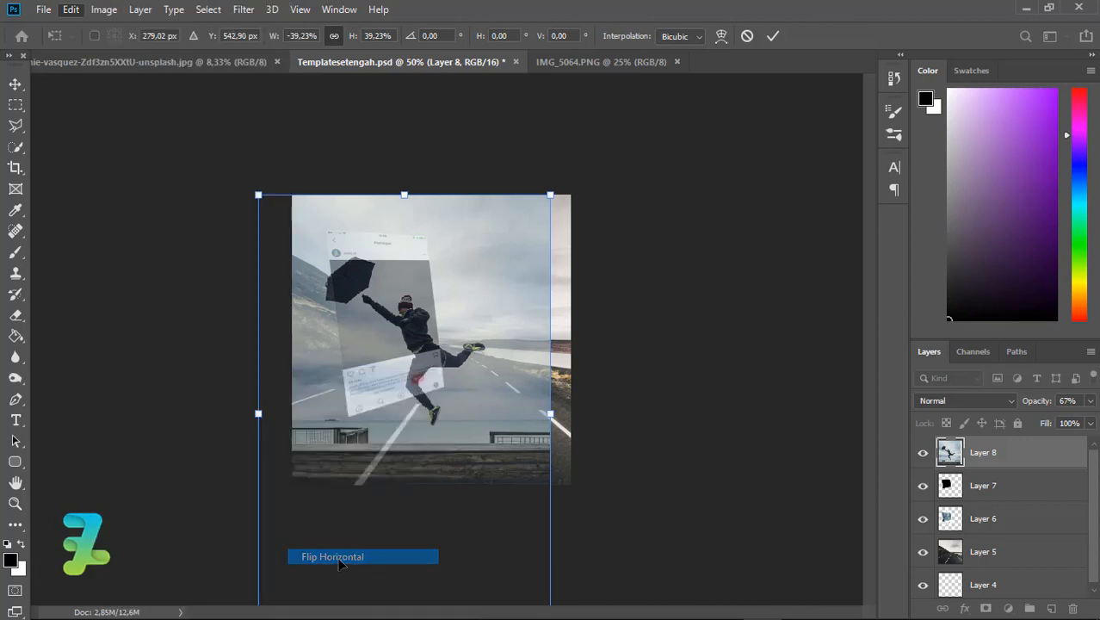
drag(258, 196, 298, 254)
drag(399, 338, 427, 296)
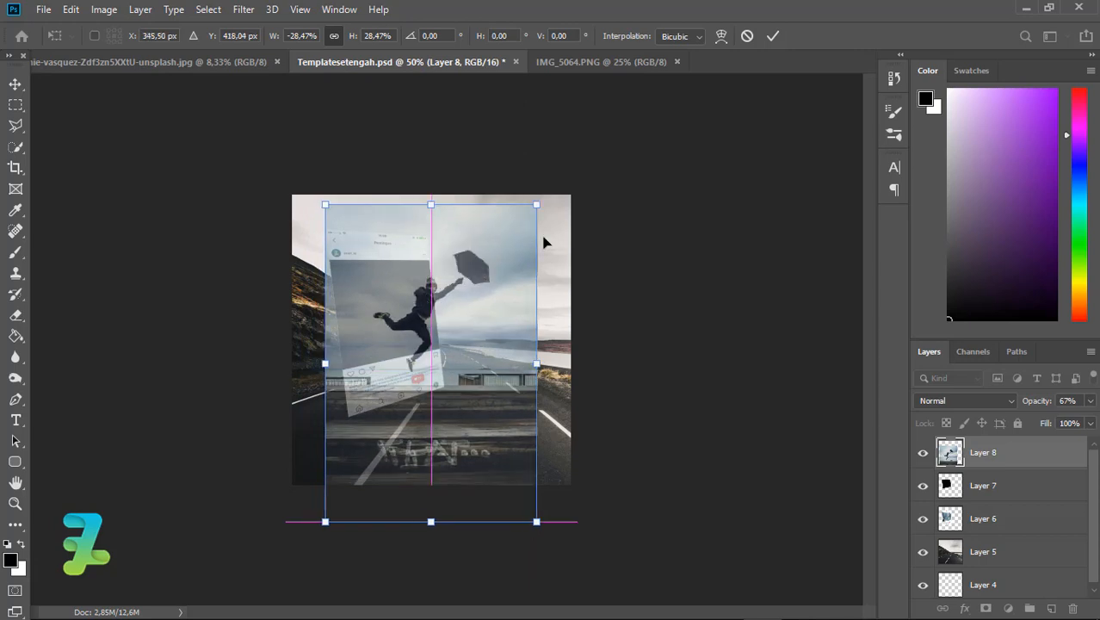
mouse_move(540, 207)
mouse_down()
mouse_move(568, 197)
mouse_move(560, 211)
mouse_up()
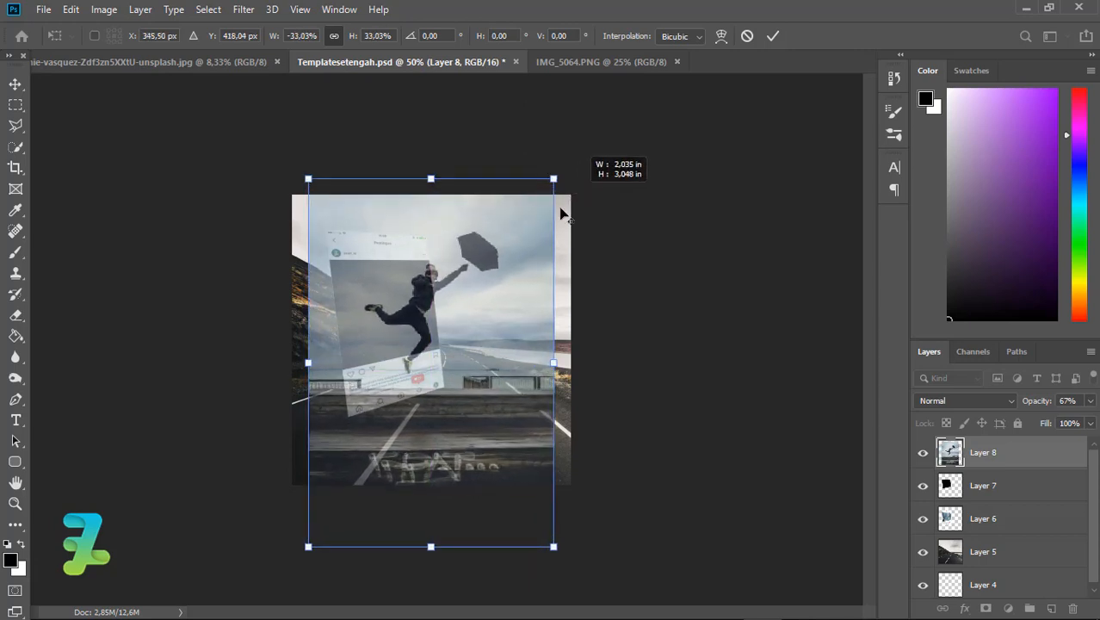
drag(465, 267, 470, 276)
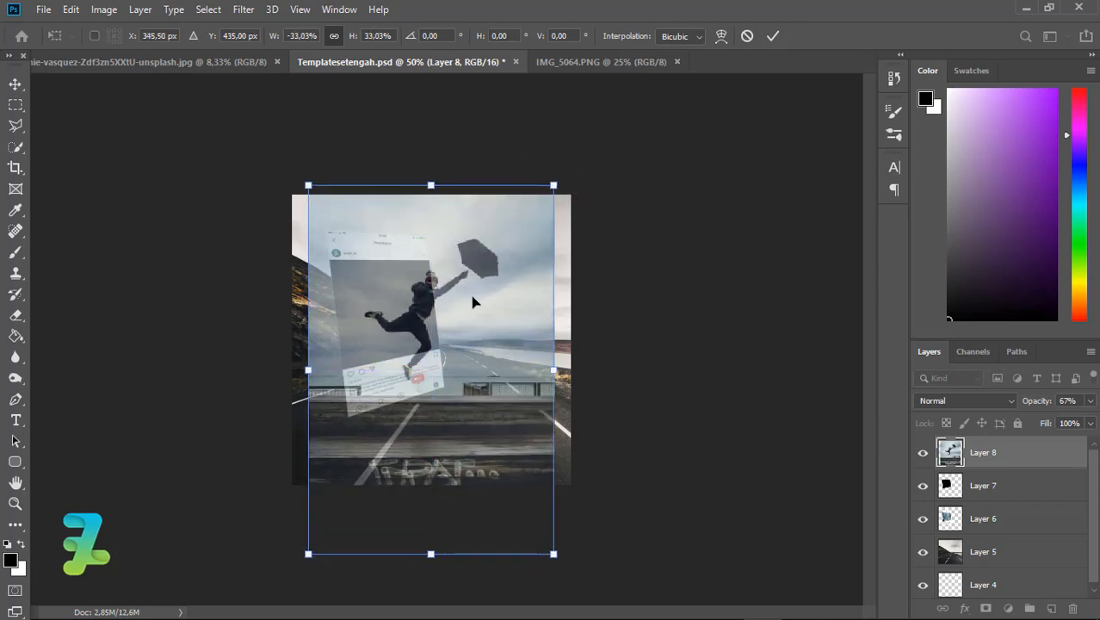
key(Return)
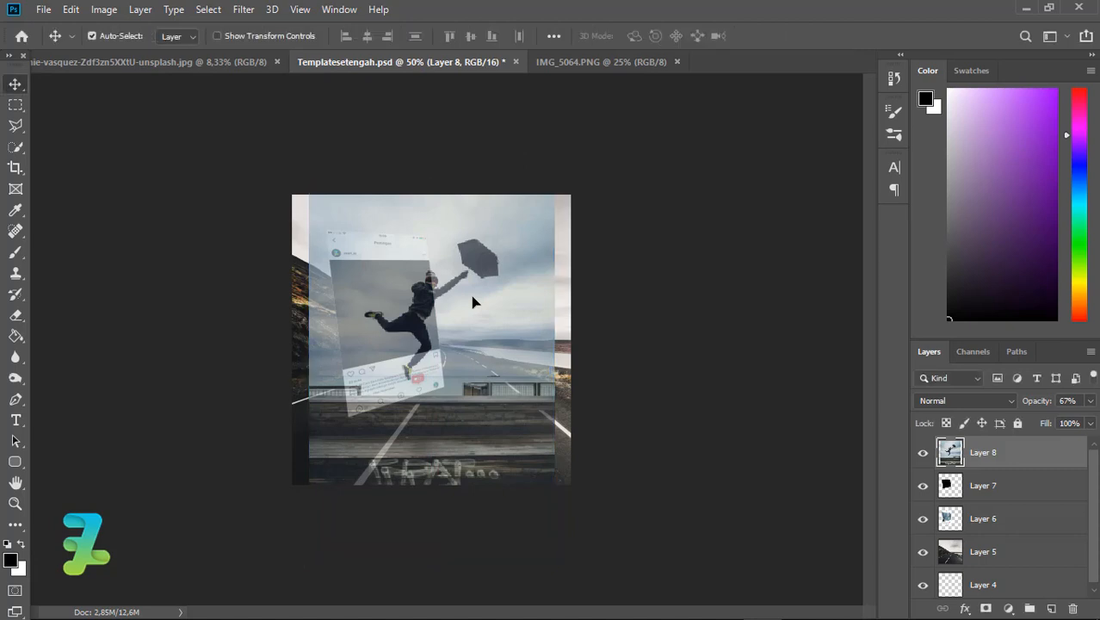
Duplicate the jumping man layer and clip the original, Layer 8, to the black shape on Layer 7
key(ctrl+j)
click(1036, 495)
right_click(1036, 497)
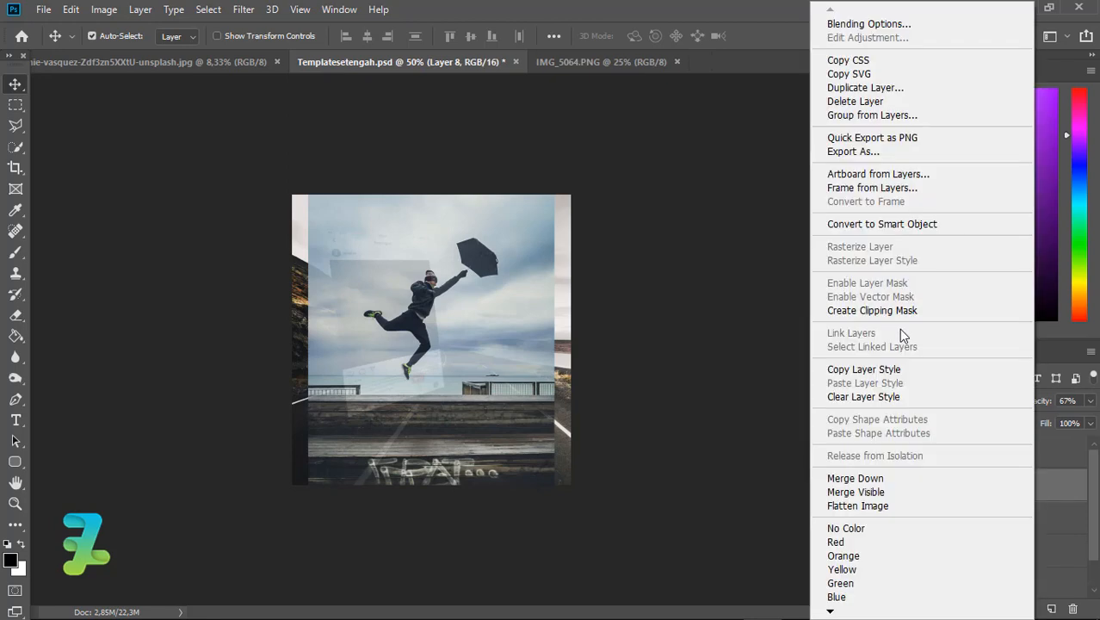
click(898, 312)
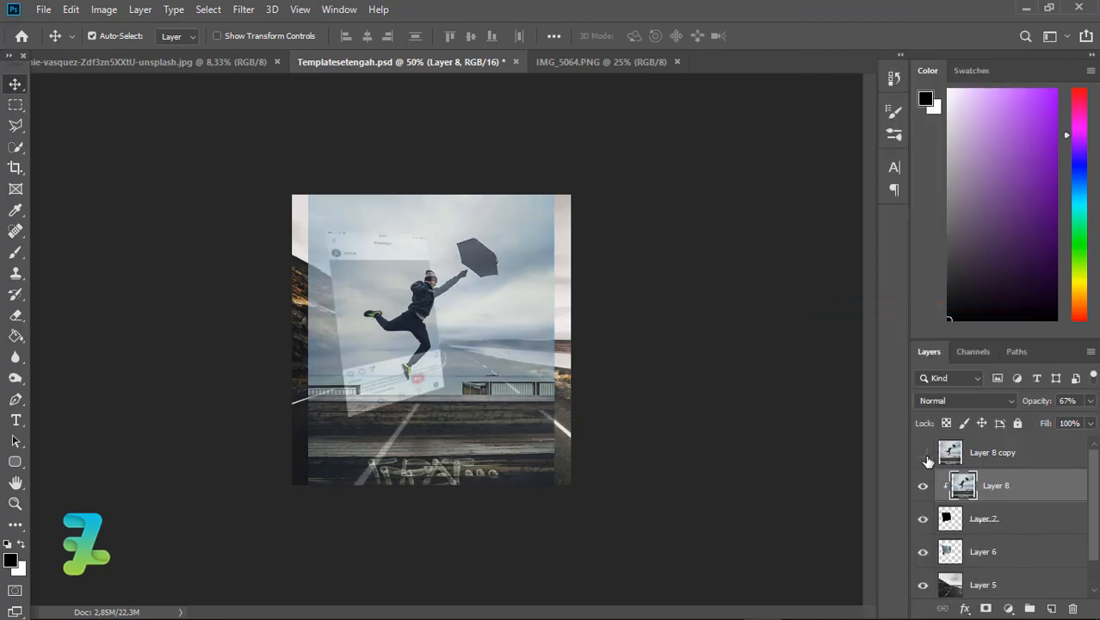
Hide Layer 8 copy and set the clipped Layer 8's opacity to 100%
click(925, 454)
click(927, 458)
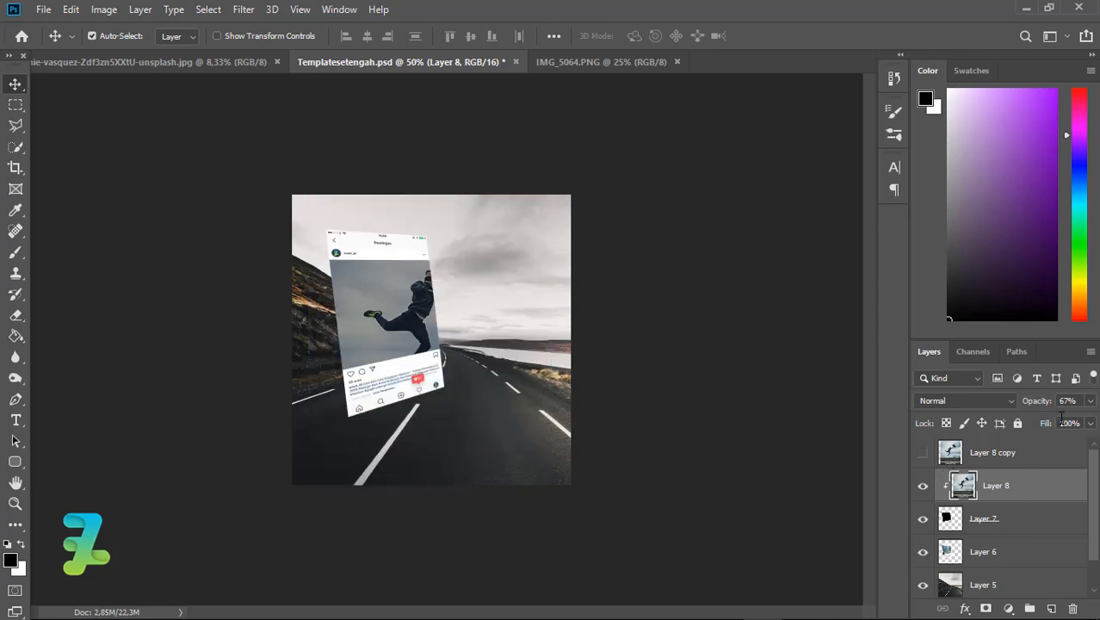
click(1091, 401)
drag(1068, 421, 1089, 420)
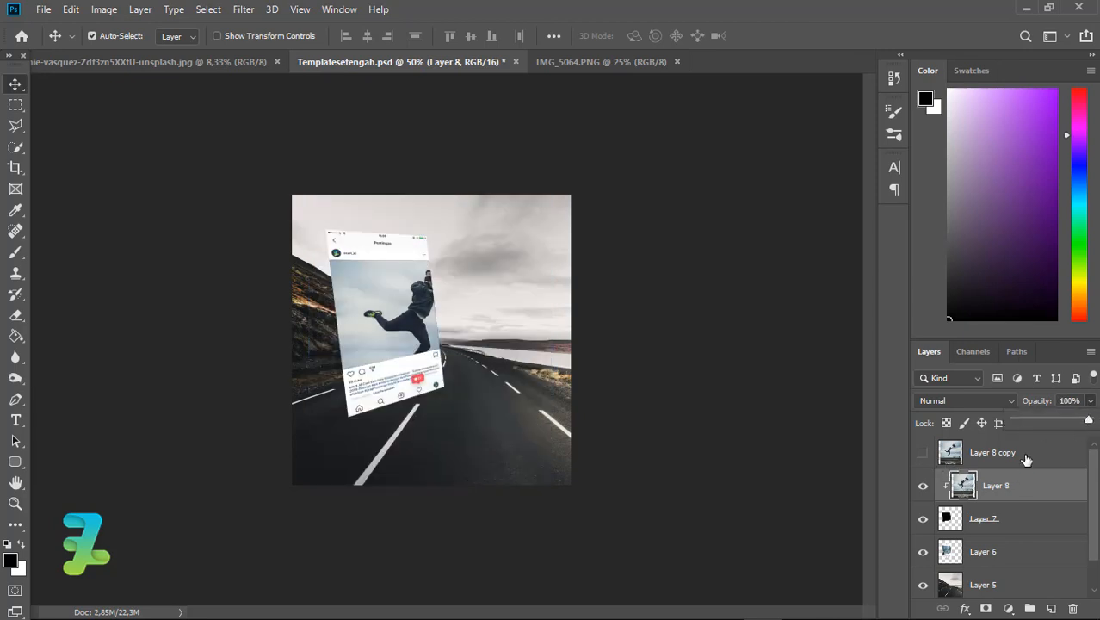
Select Layer 8 copy and make it visible, and hide the clipped Layer 8
click(996, 465)
click(981, 456)
click(925, 453)
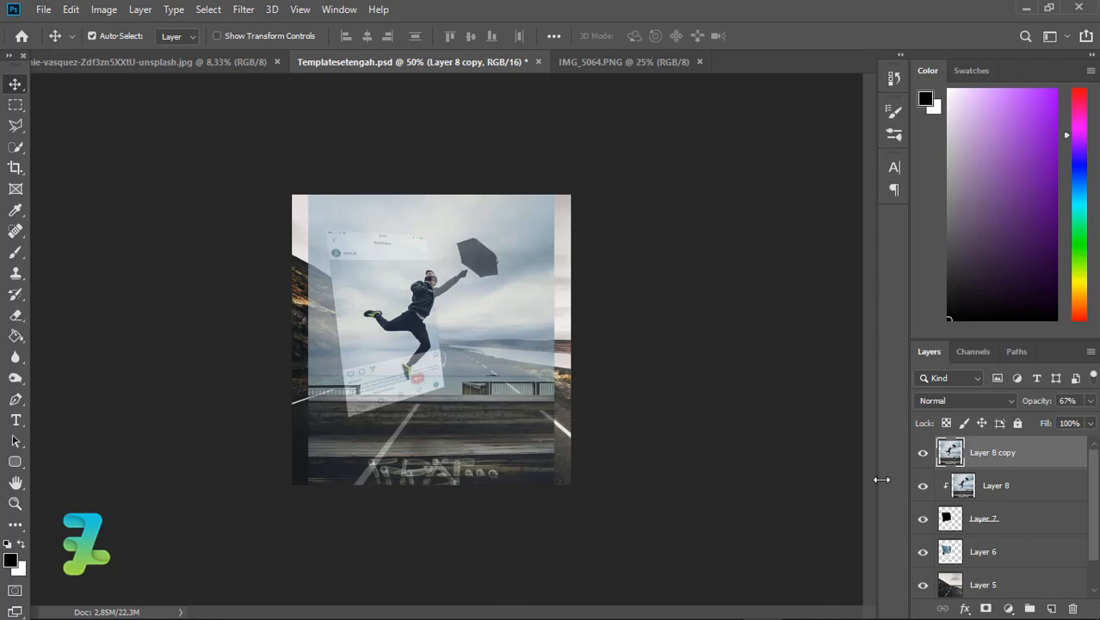
click(923, 487)
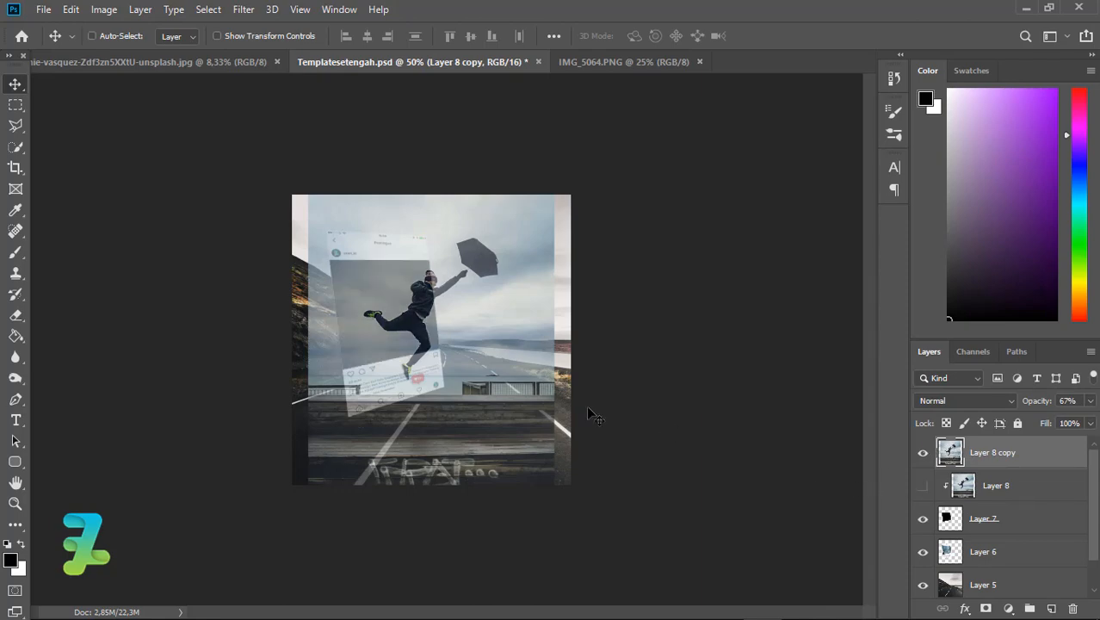
Start a Pen tool path in Path mode where the lower leg crosses the photo's bottom edge, and trace the calf to the ankle
key(ctrl+plus)
key(ctrl+plus)
key(ctrl+plus)
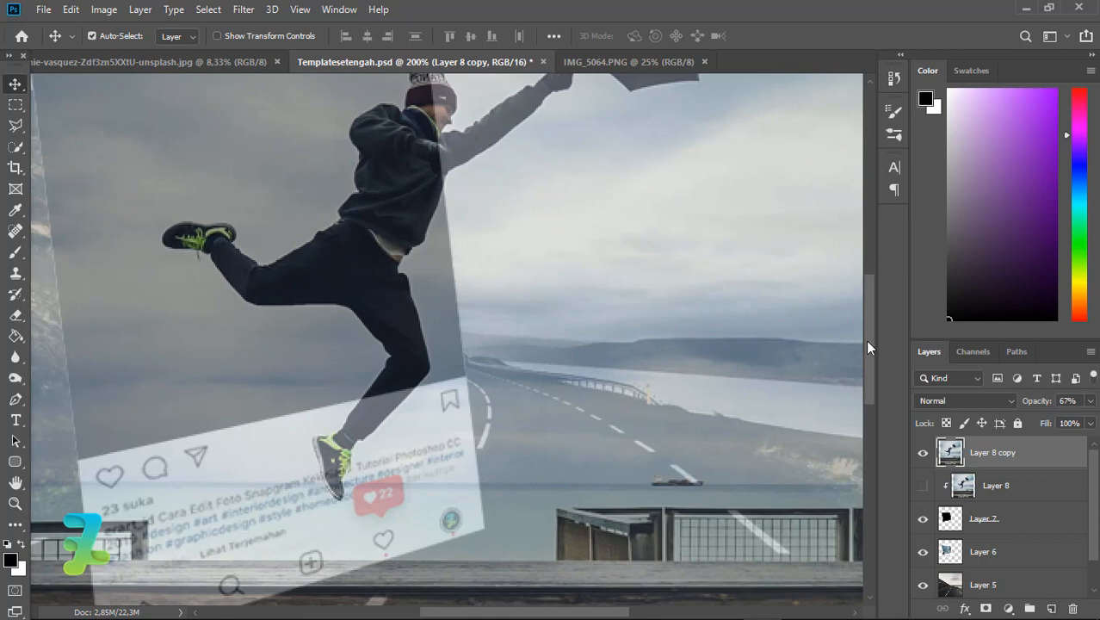
mouse_move(871, 336)
mouse_down()
mouse_move(872, 310)
mouse_move(869, 340)
mouse_up()
key(ctrl+plus)
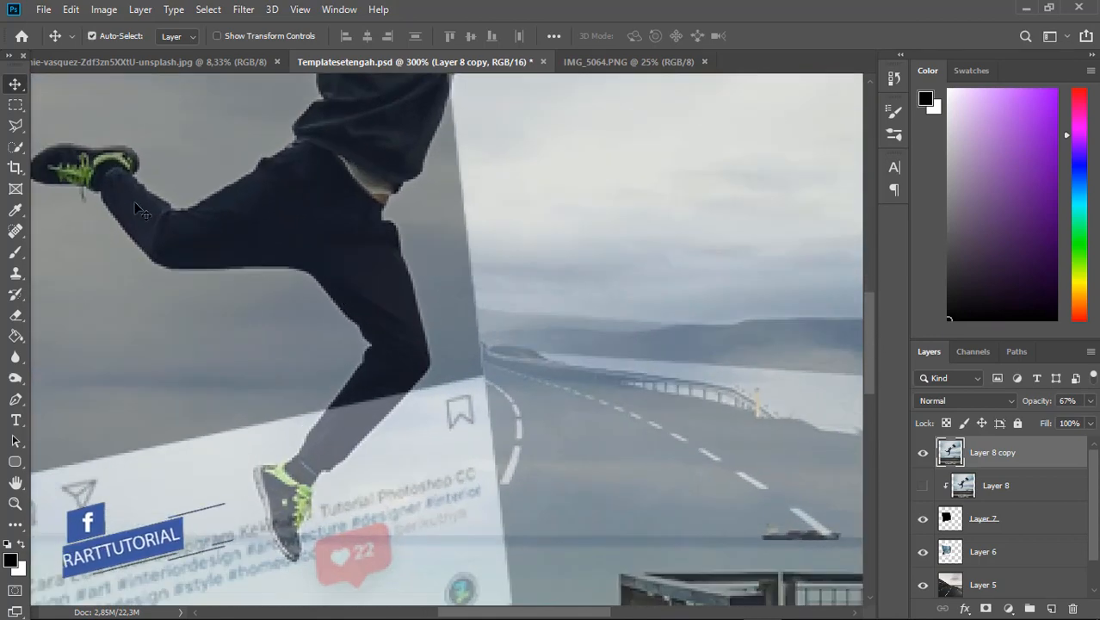
click(15, 398)
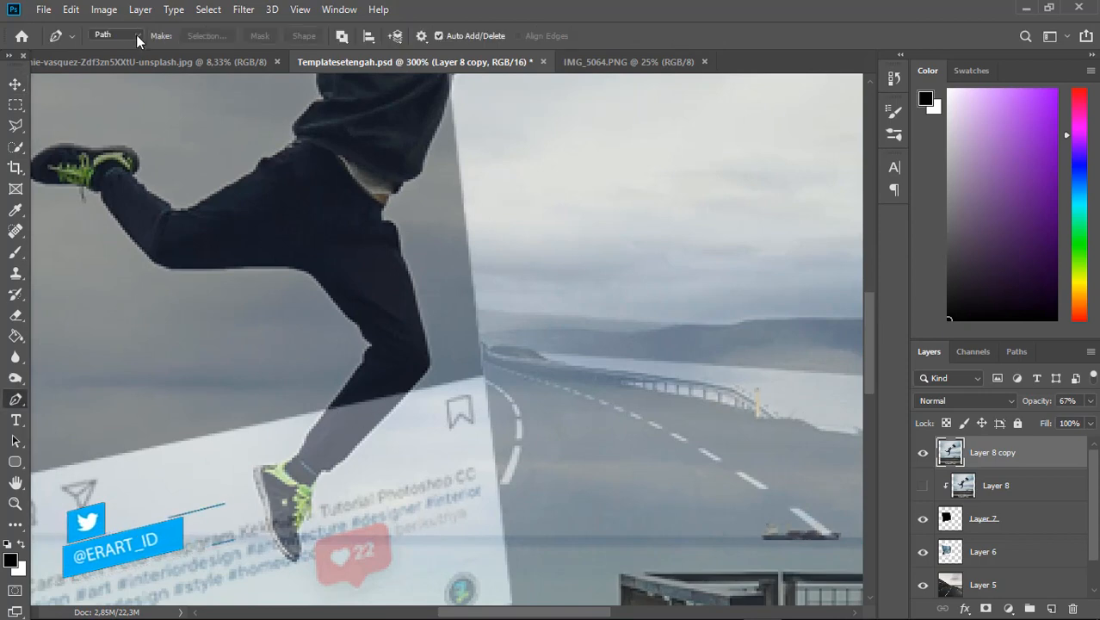
click(135, 37)
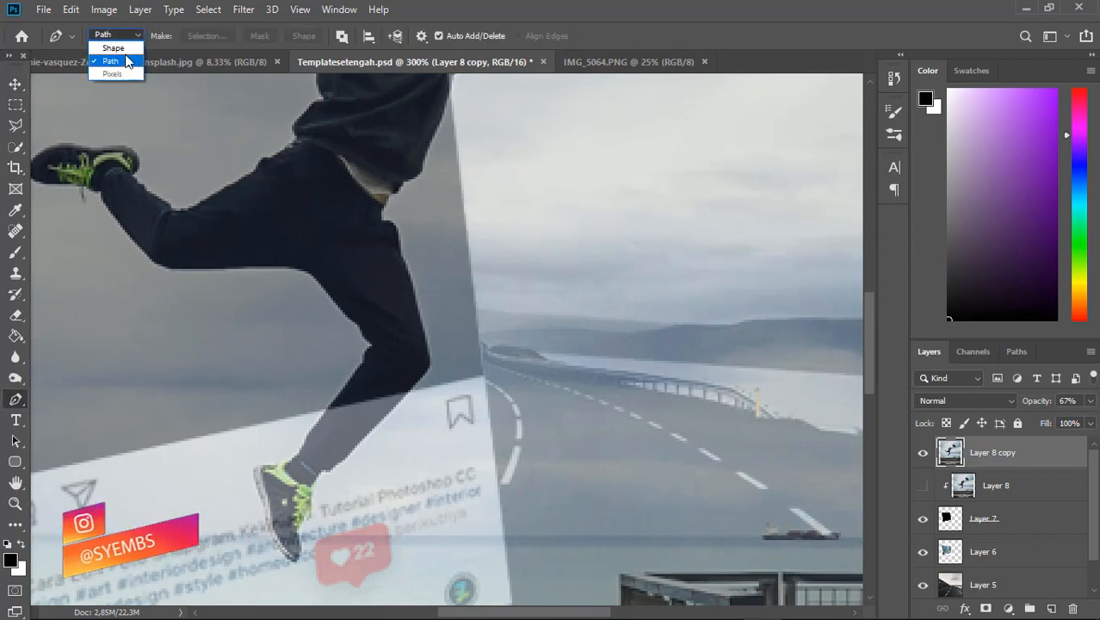
click(129, 60)
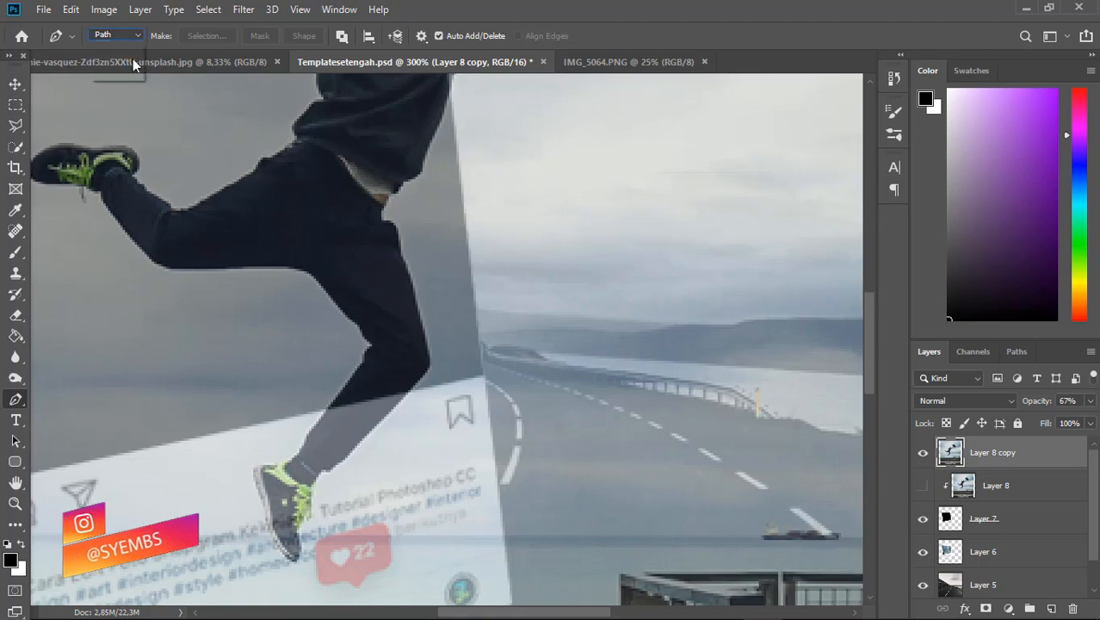
click(324, 411)
click(321, 416)
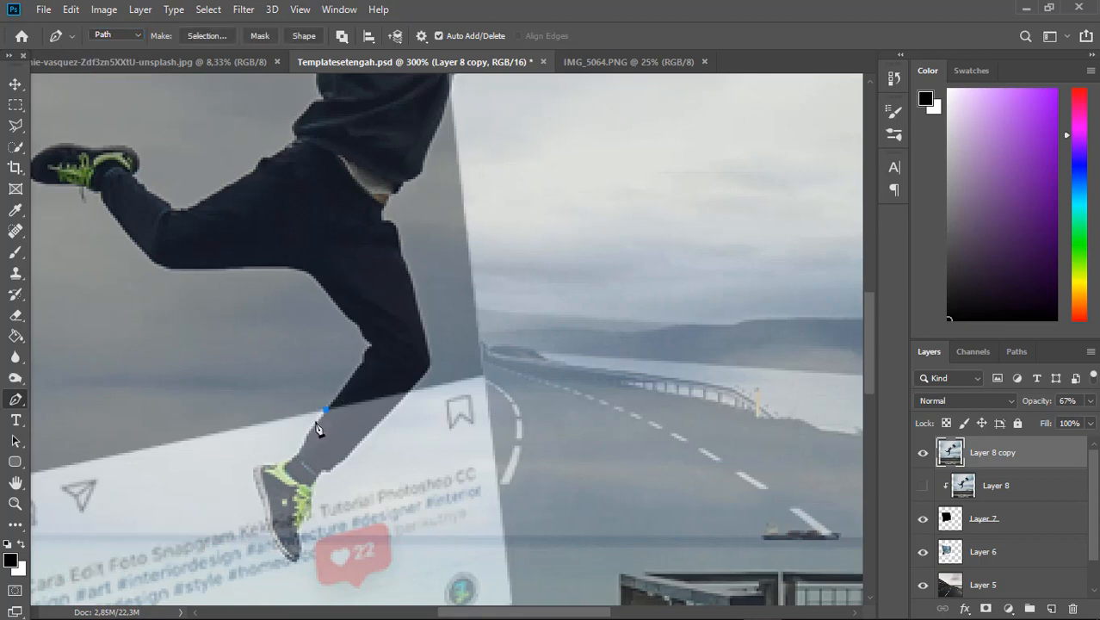
click(314, 423)
click(309, 431)
click(305, 440)
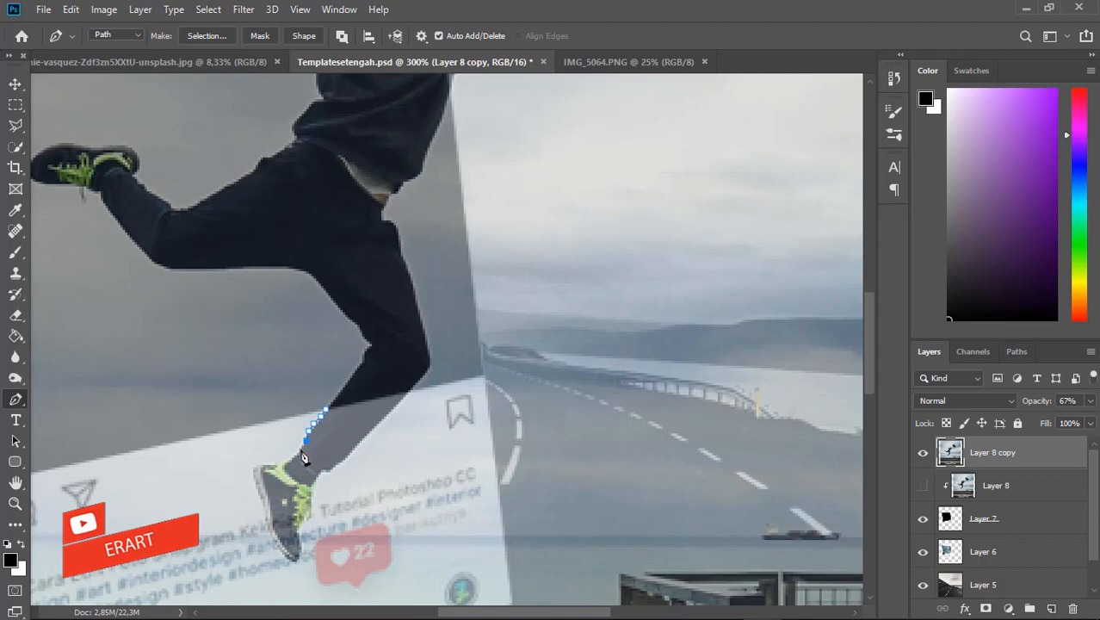
Continue the path around the shoe's heel and along its sole to the toe
click(291, 458)
click(278, 462)
click(254, 474)
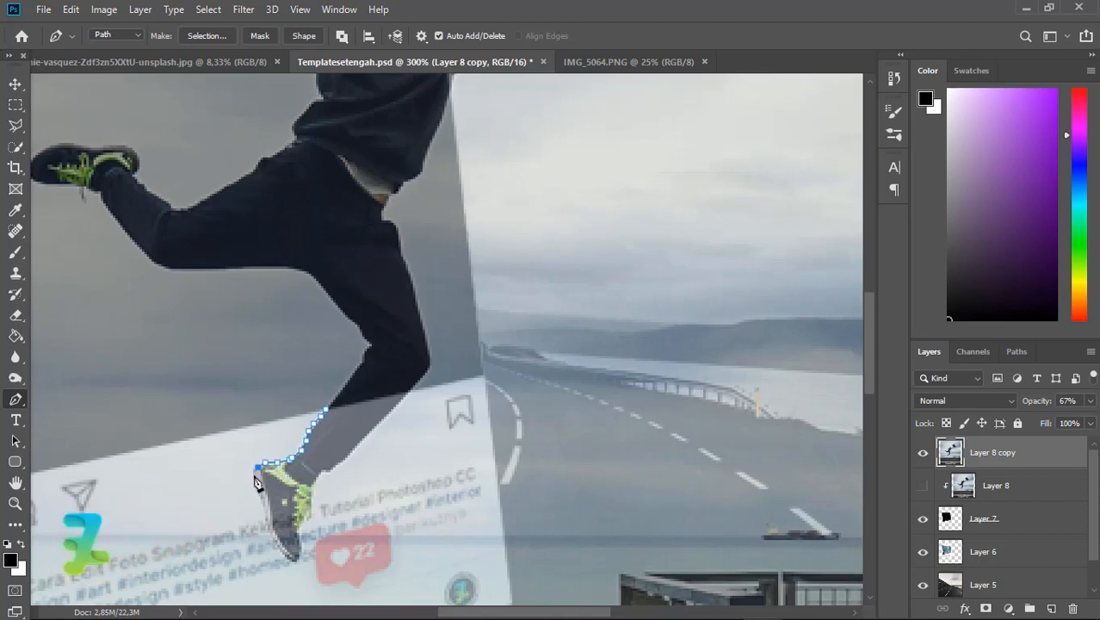
click(258, 491)
click(263, 503)
click(267, 524)
click(275, 547)
click(287, 554)
click(293, 562)
click(299, 559)
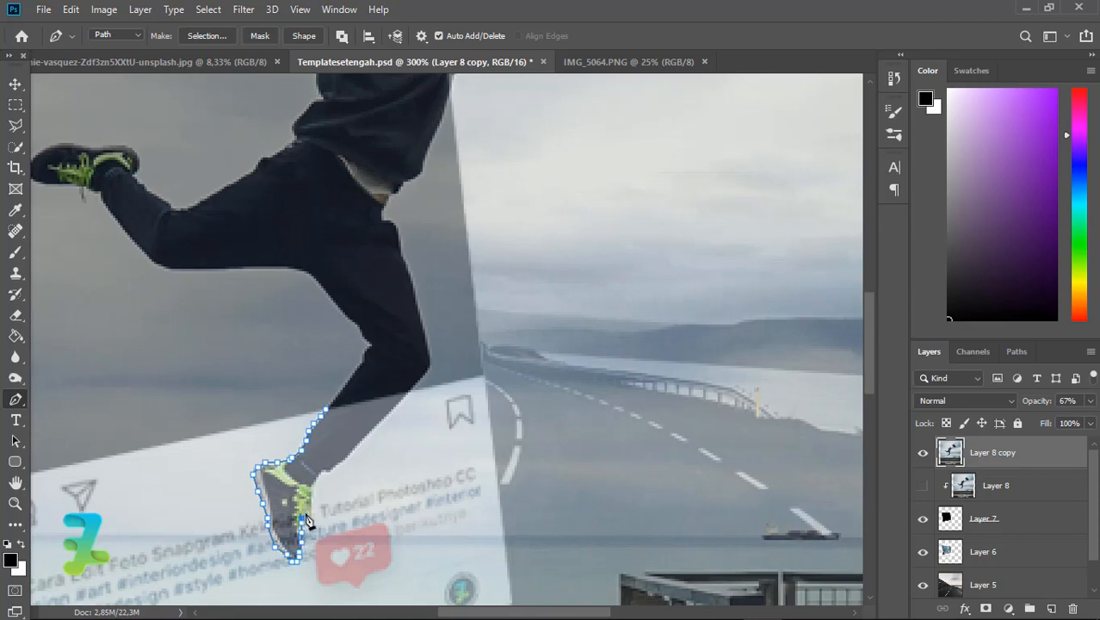
Trace the path up the laced side of the shoe and the shin to the photo's bottom edge
click(310, 514)
click(312, 497)
click(314, 483)
click(318, 474)
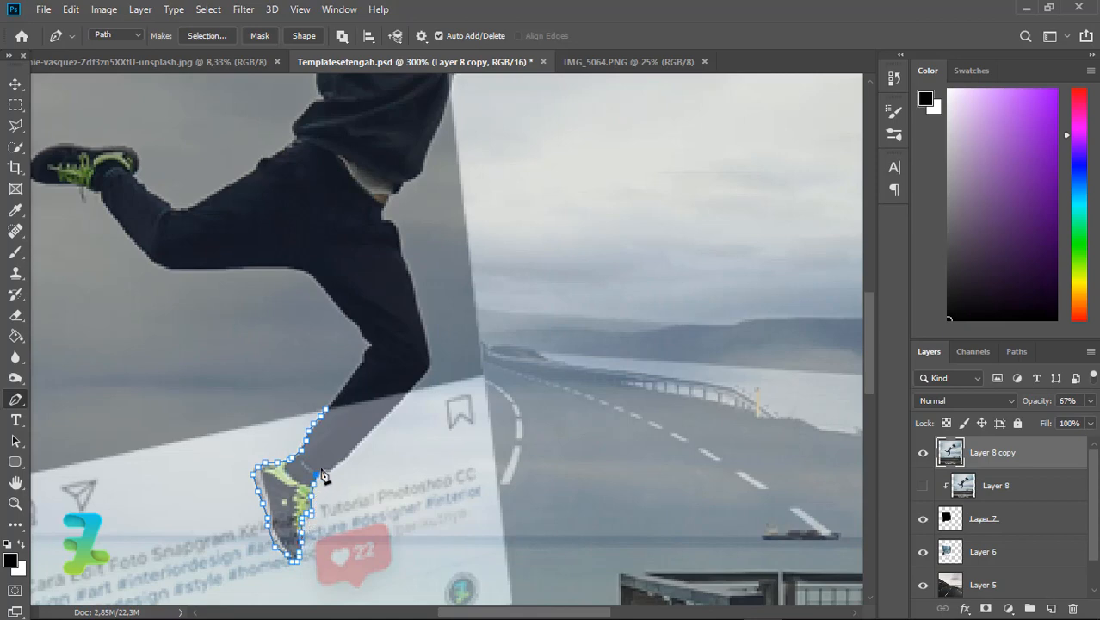
click(361, 436)
click(355, 448)
click(384, 417)
click(408, 388)
key(ctrl+z)
click(410, 390)
Extend the path to the photo's lower right corner and up the post's right edge to the jacket
click(484, 375)
drag(868, 377, 864, 321)
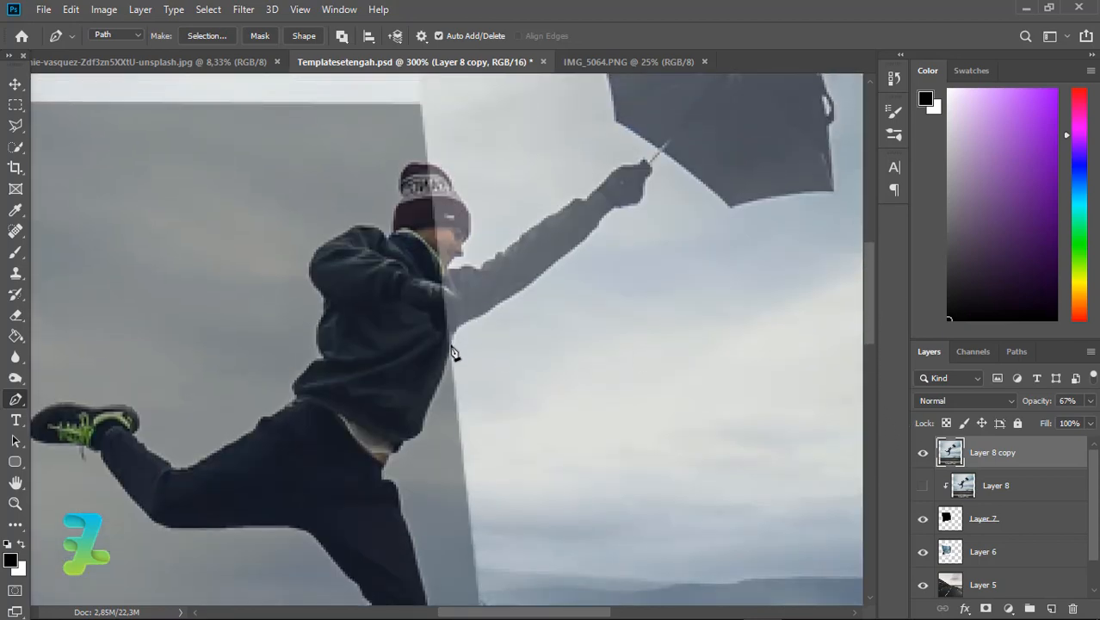
click(449, 345)
Trace the path along the underside of the outstretched sleeve from the jacket to the wrist
click(455, 332)
click(462, 324)
click(471, 318)
click(483, 311)
click(492, 306)
click(507, 297)
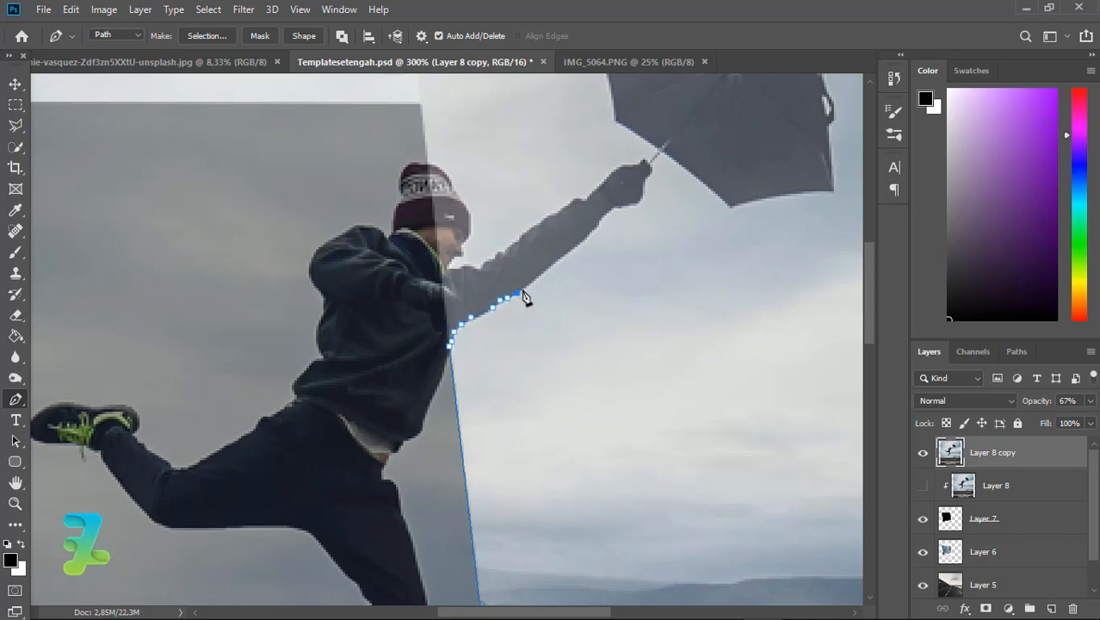
click(515, 293)
click(522, 290)
click(530, 283)
click(536, 279)
click(544, 273)
click(550, 267)
click(558, 260)
click(564, 255)
click(570, 247)
click(576, 244)
click(582, 240)
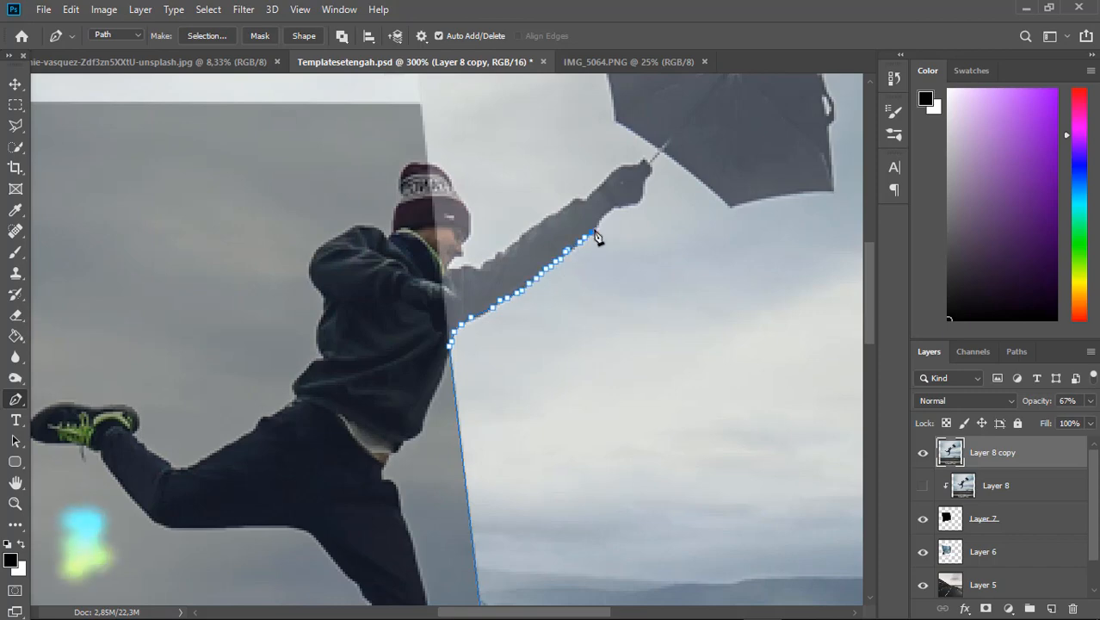
click(588, 234)
click(595, 229)
click(600, 223)
click(605, 216)
click(610, 211)
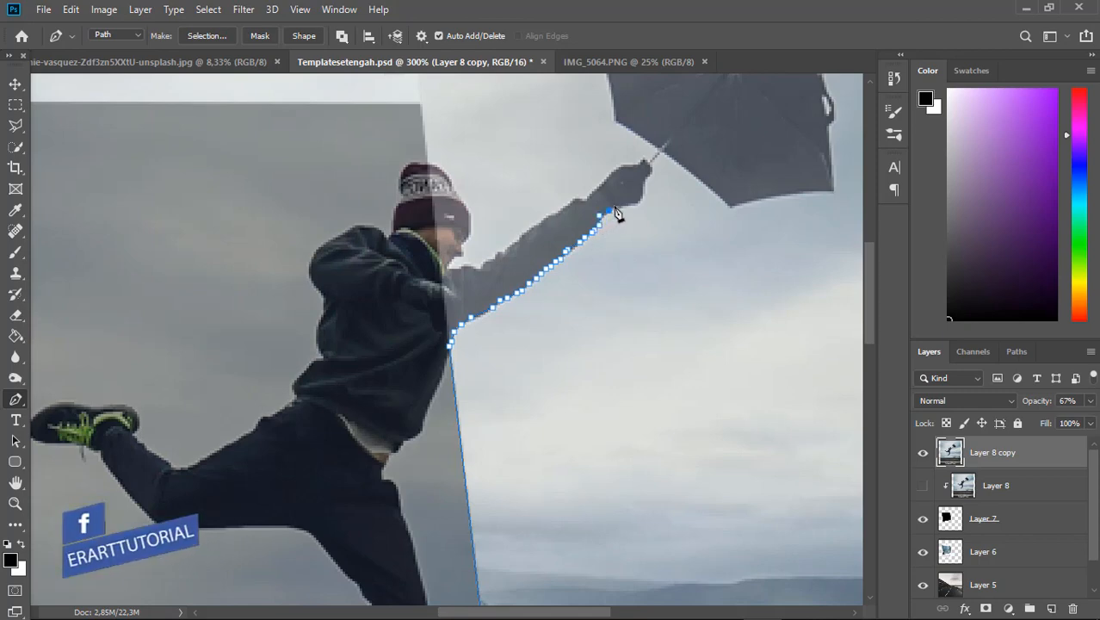
Trace the path around the underside and front of the hand to the umbrella shaft
click(616, 207)
click(627, 204)
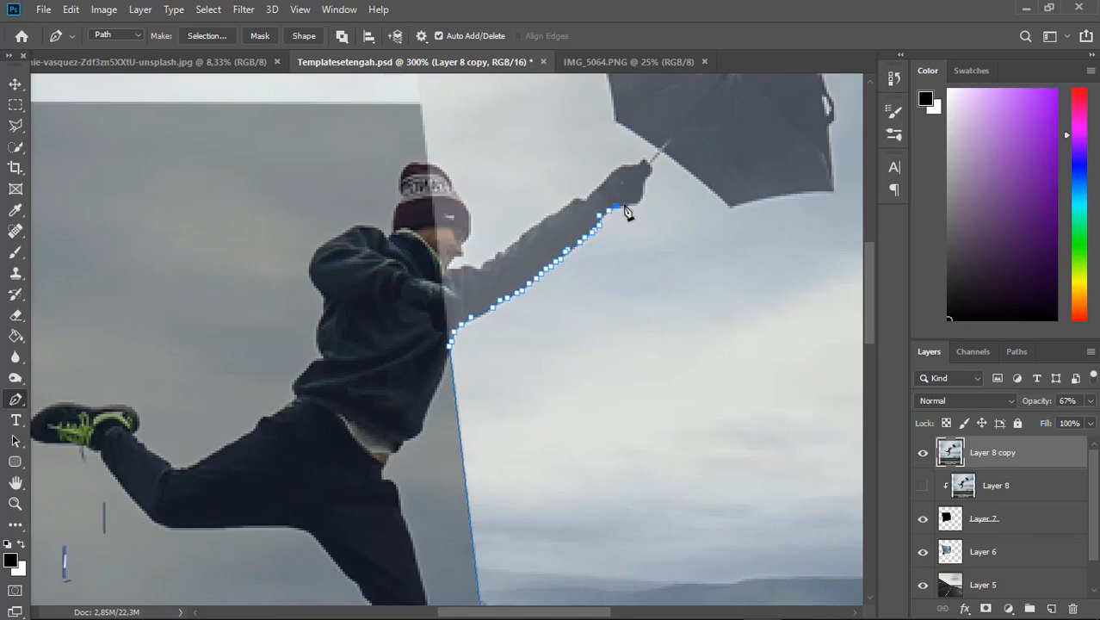
click(634, 203)
click(641, 202)
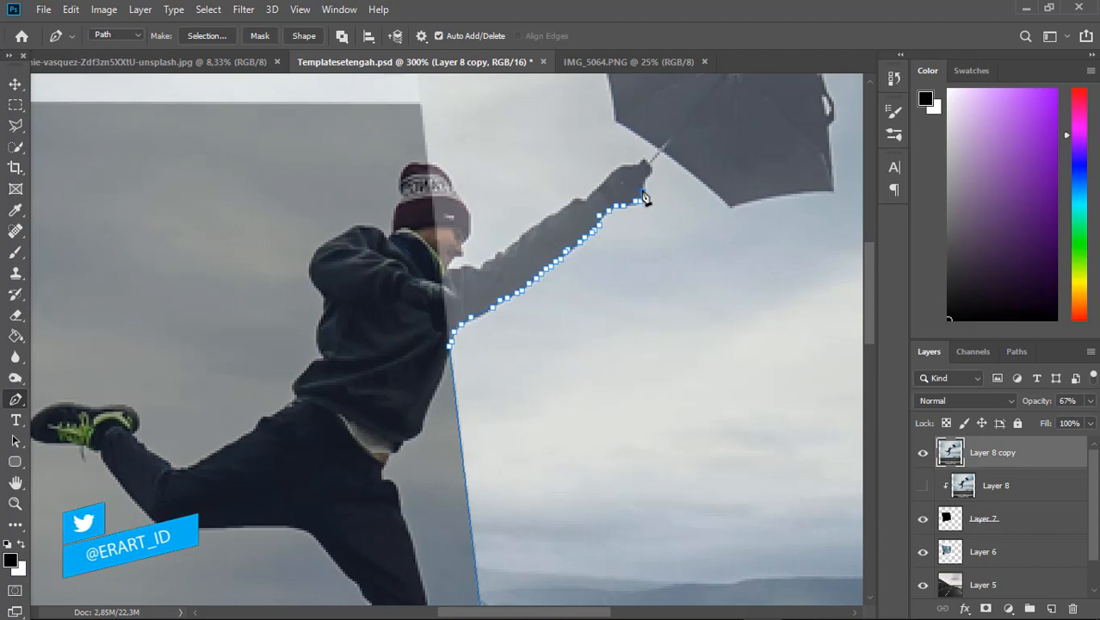
click(644, 189)
click(645, 178)
click(648, 165)
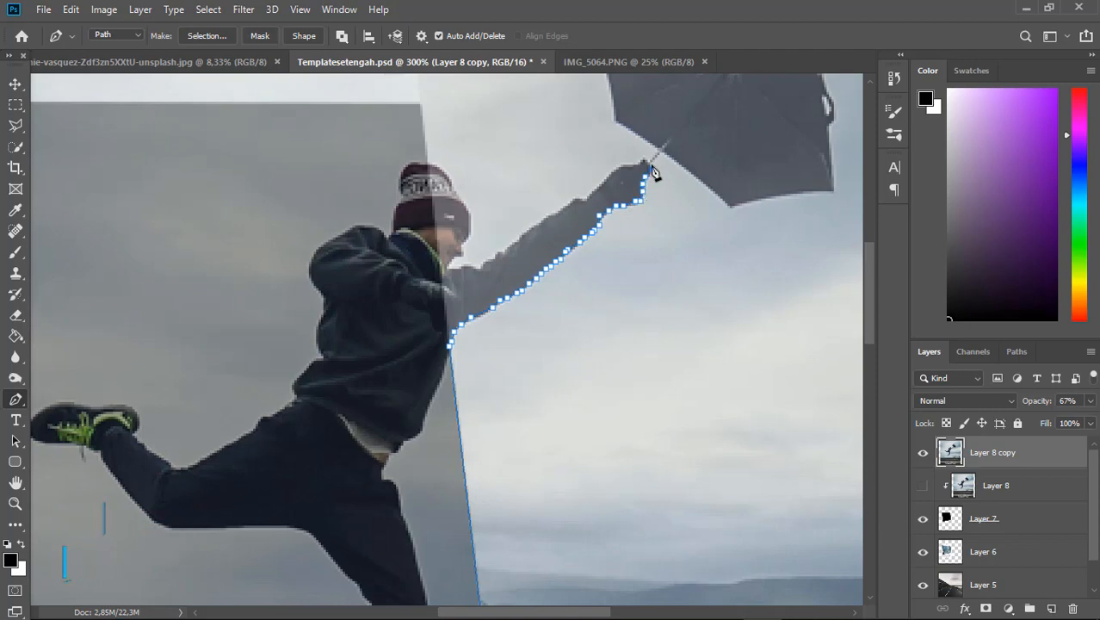
click(651, 162)
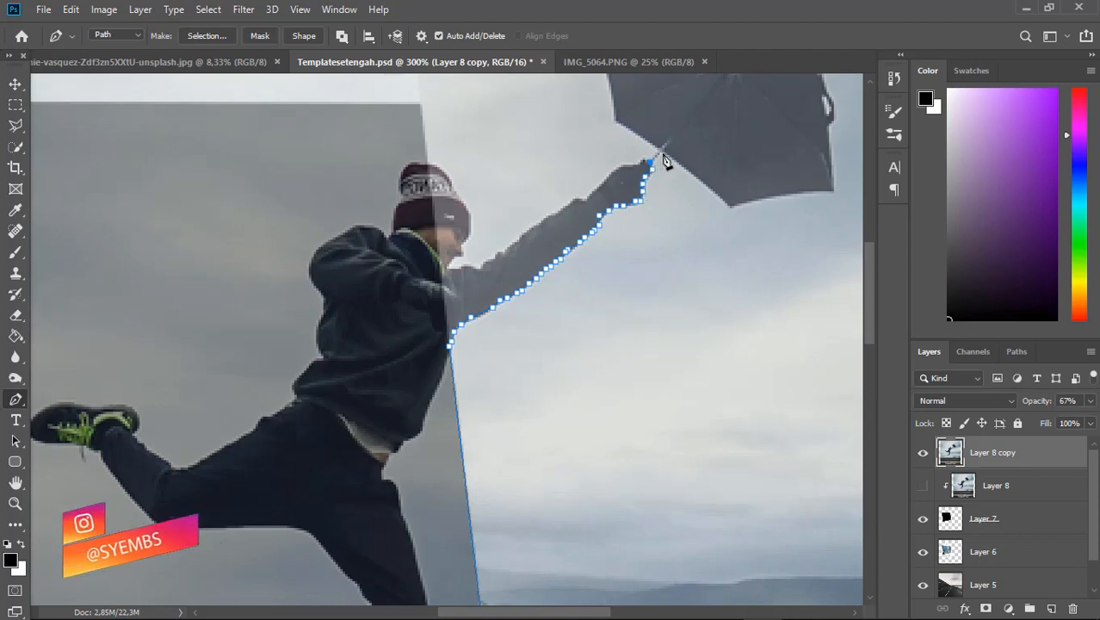
Continue the path up the umbrella shaft and along the canopy's lower edge to its lower right corner
click(665, 154)
click(728, 208)
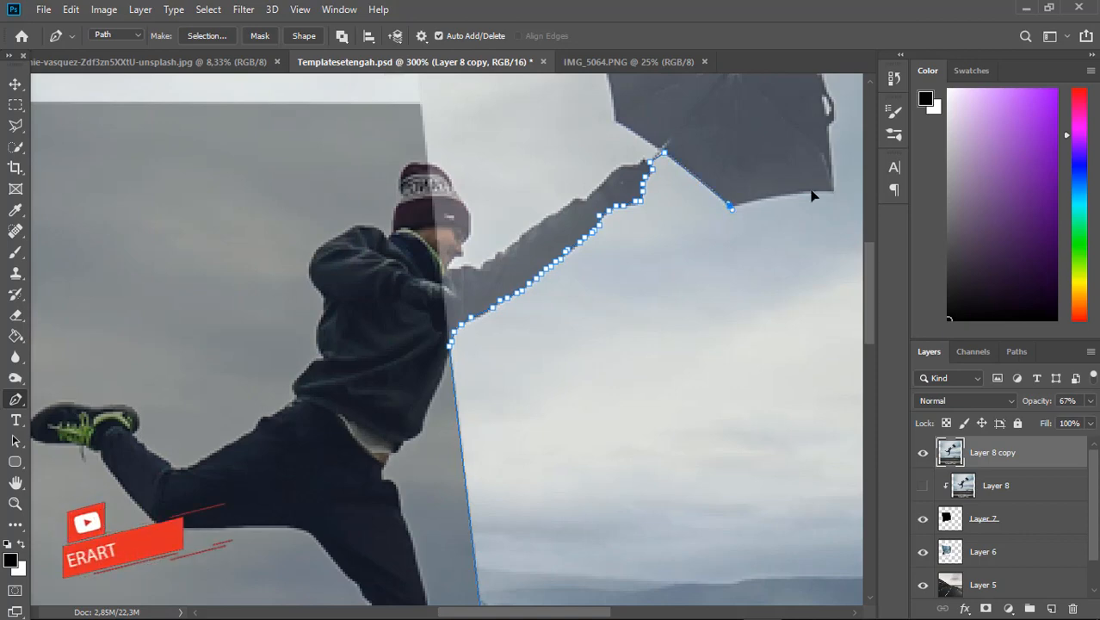
drag(823, 187, 839, 198)
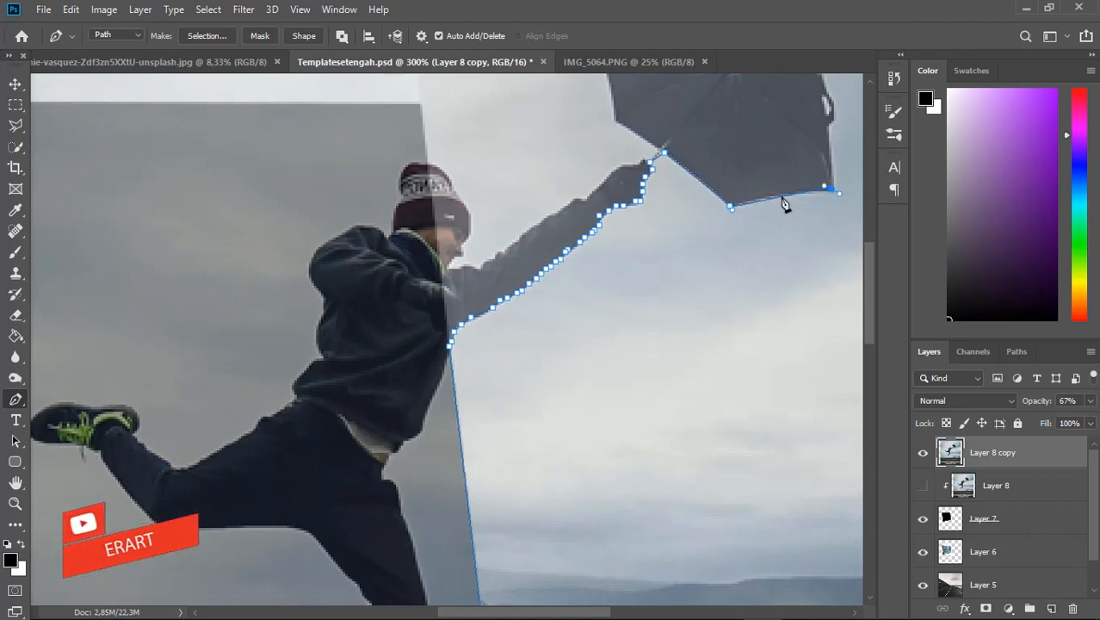
key(ctrl+z)
click(831, 188)
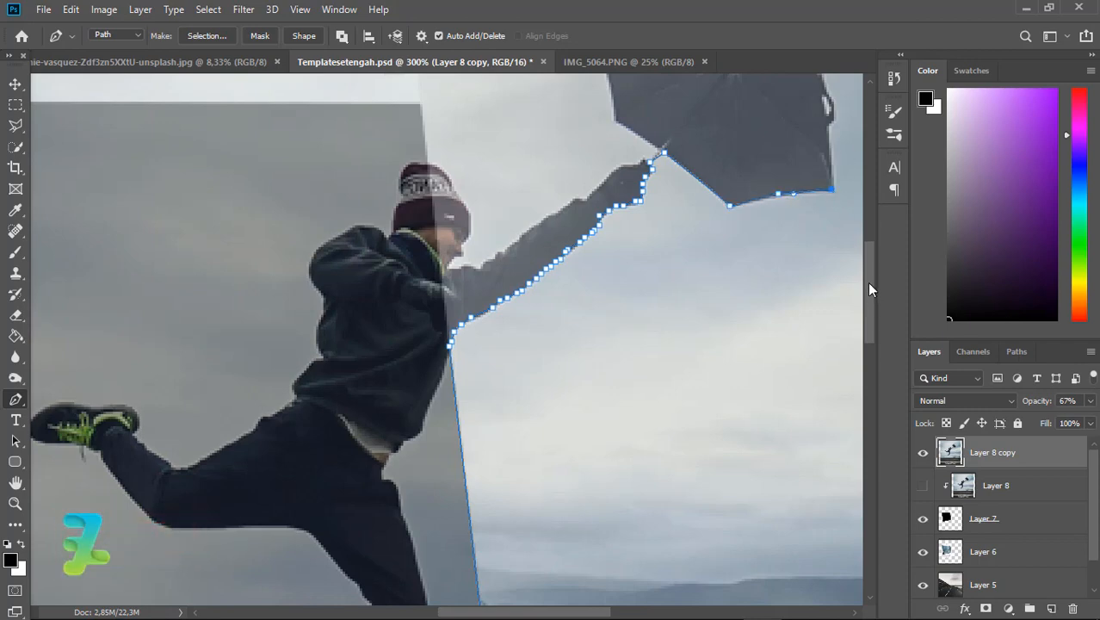
Trace the path up the umbrella's right side and over its upper right edge to the canopy's top
drag(871, 290, 865, 274)
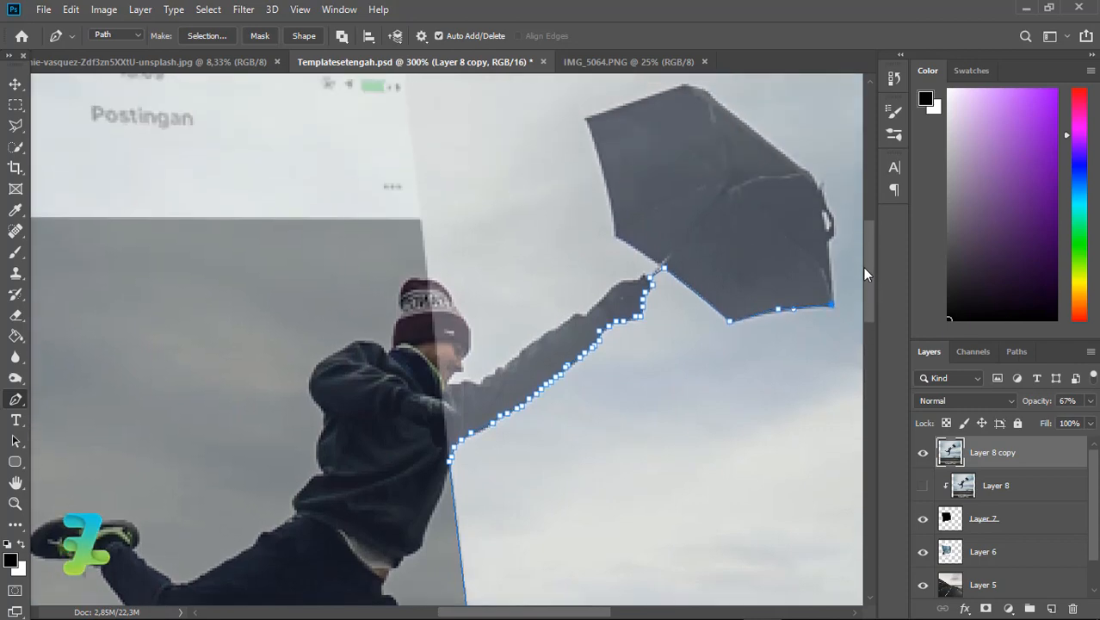
click(831, 214)
click(812, 175)
click(715, 97)
click(706, 89)
click(694, 86)
click(686, 85)
click(679, 84)
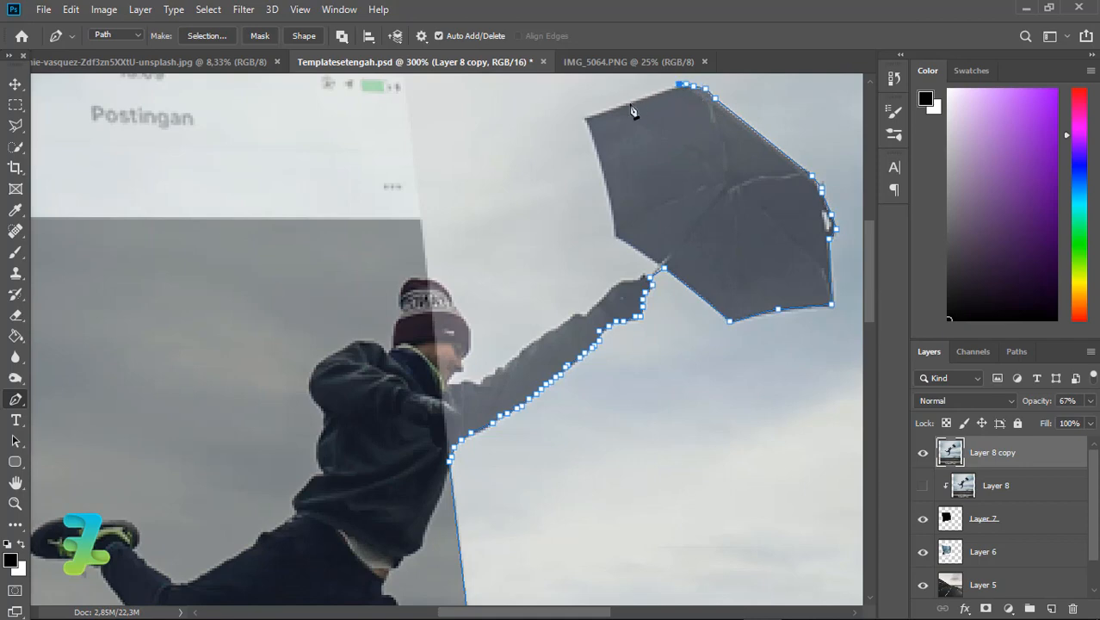
Trace the path around the umbrella's left side and back to the shaft
click(628, 102)
click(589, 118)
click(614, 233)
click(654, 262)
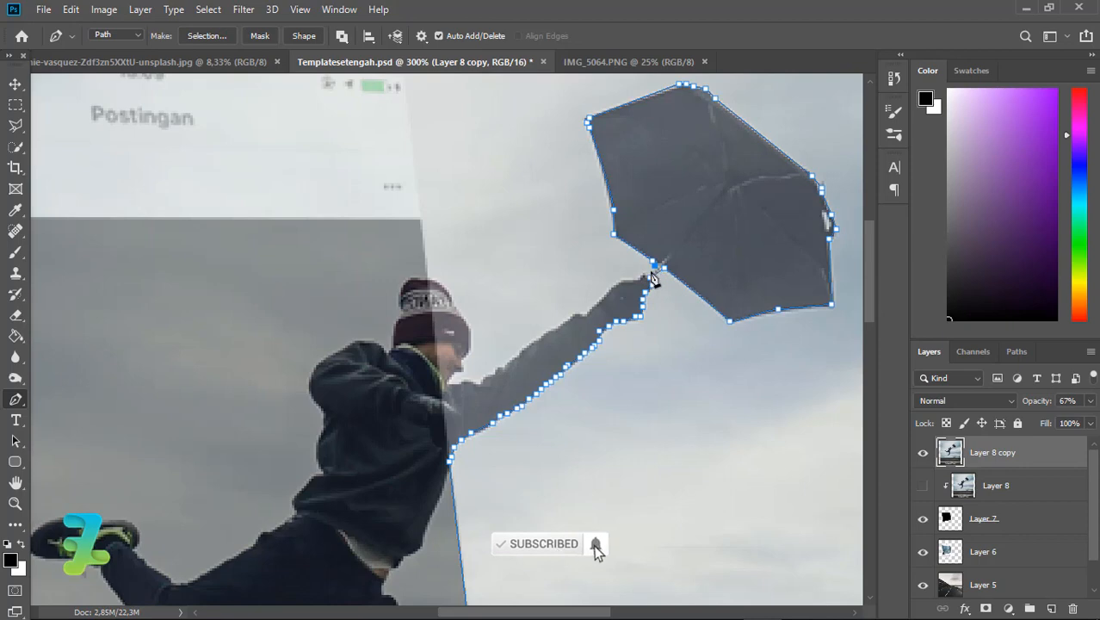
Continue the path down the shaft and over the top of the hand to the wrist
click(650, 270)
click(644, 277)
click(635, 281)
click(623, 284)
click(613, 285)
click(592, 310)
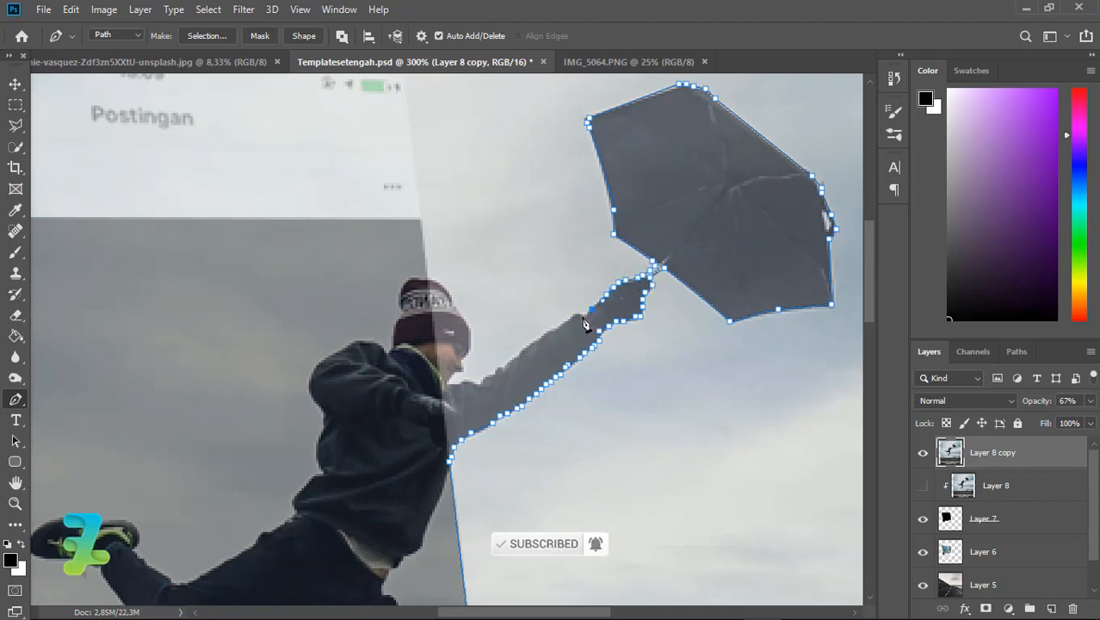
Trace the path along the upper side of the sleeve from the wrist to the neck
click(580, 315)
click(561, 321)
click(552, 329)
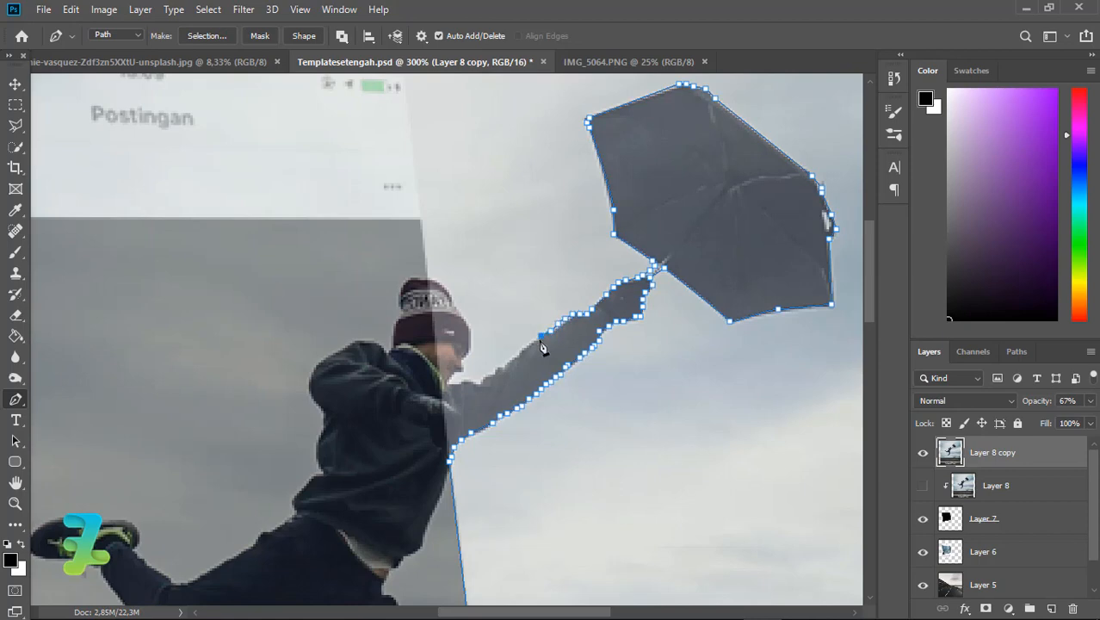
click(541, 334)
click(533, 341)
click(524, 348)
click(513, 355)
click(503, 364)
click(484, 378)
click(461, 382)
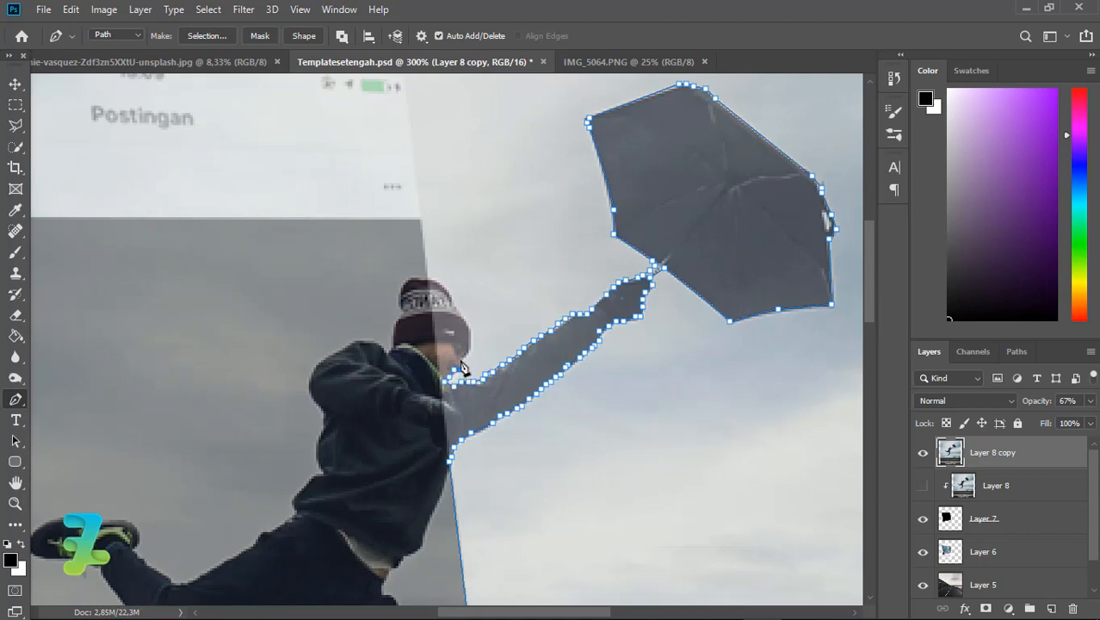
Trace the path around the face and beanie, and extend it along the post's right edge to the upper right corner
click(469, 346)
click(427, 275)
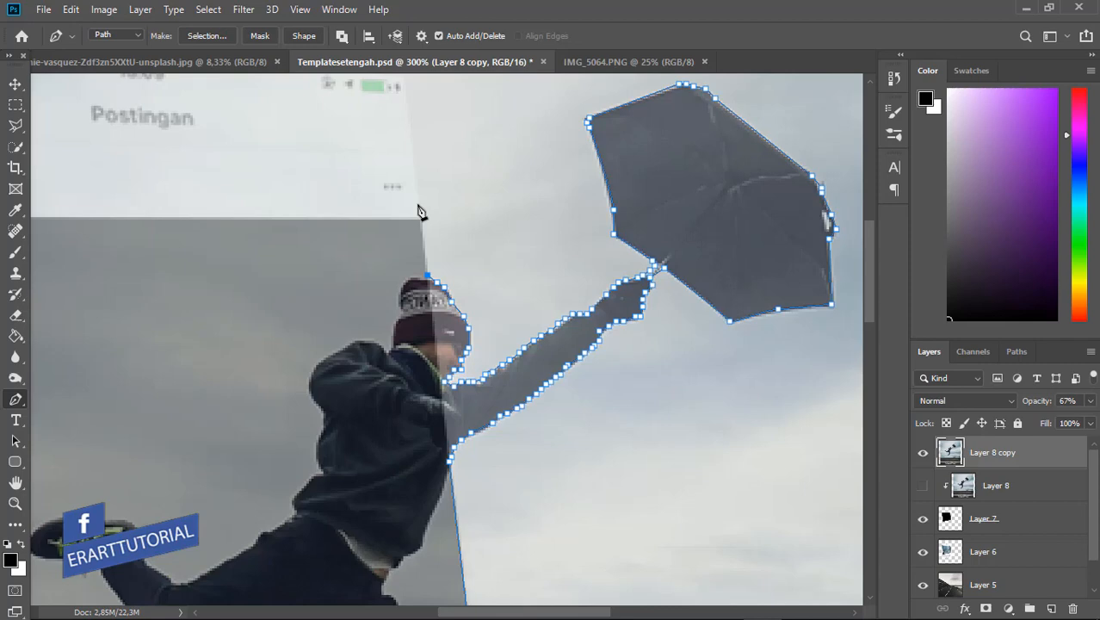
scroll(417, 213, down, 5)
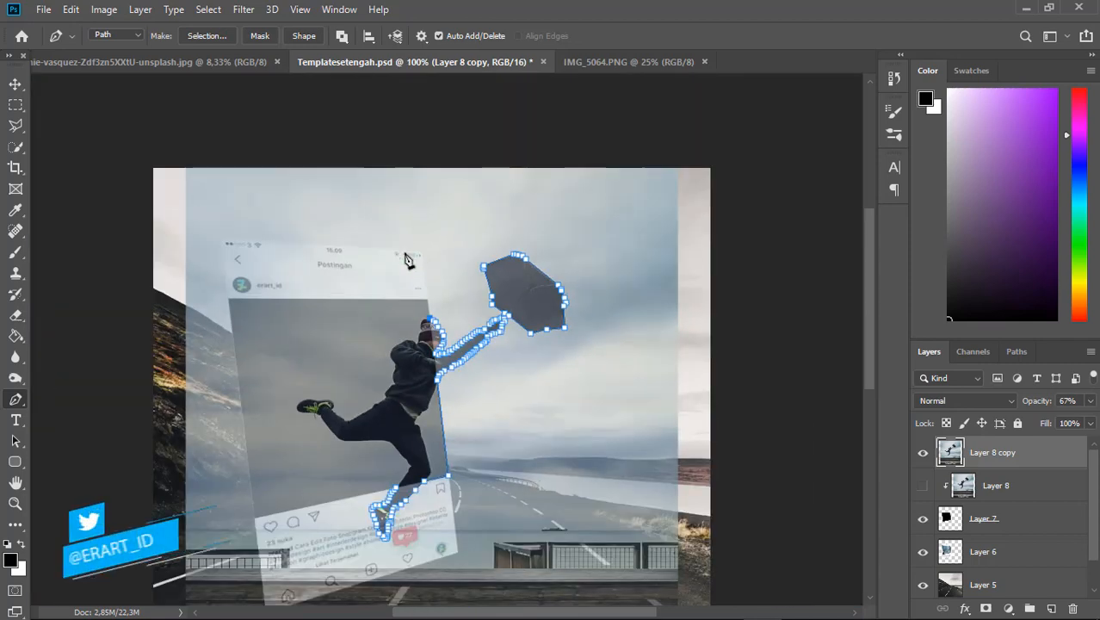
scroll(408, 259, up, 2)
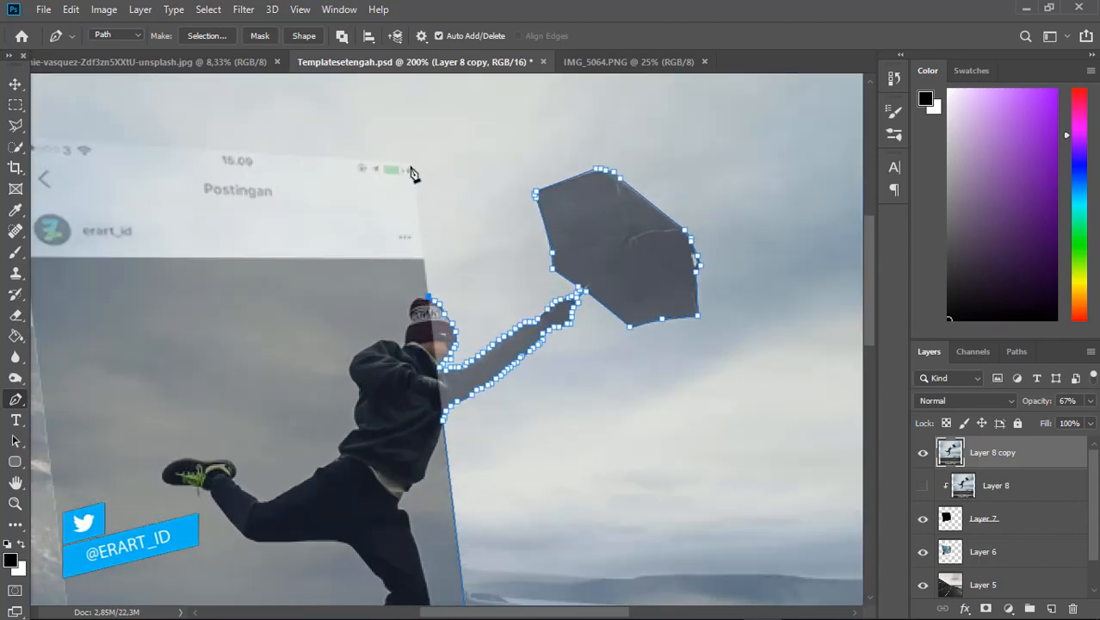
click(411, 165)
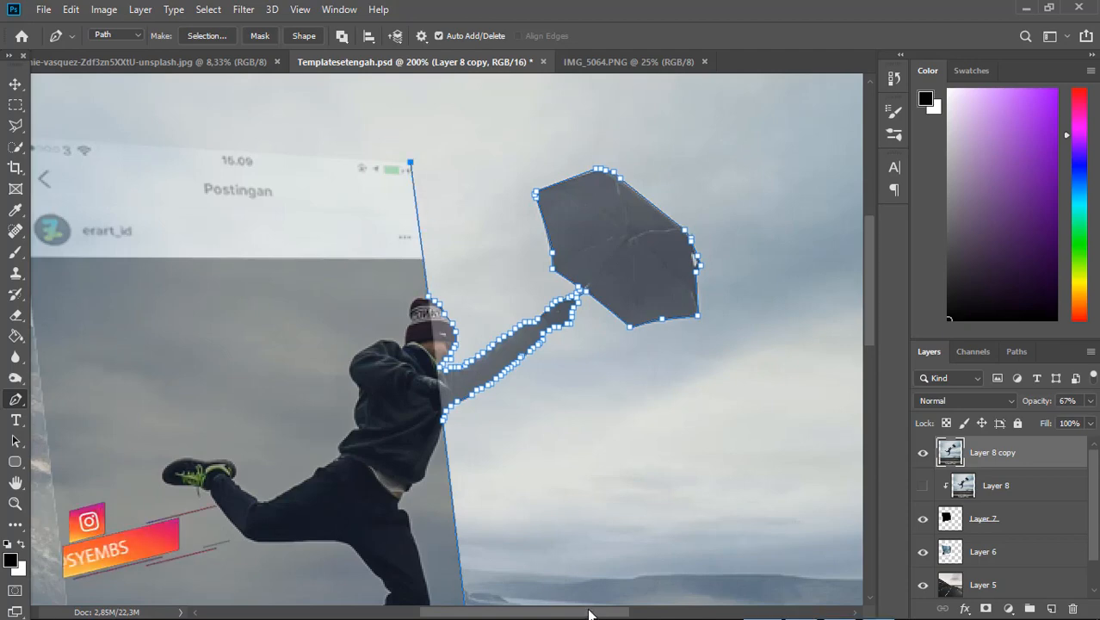
Extend the path around the post photo's upper left and lower left corners and close it at the lower leg
drag(576, 612, 530, 612)
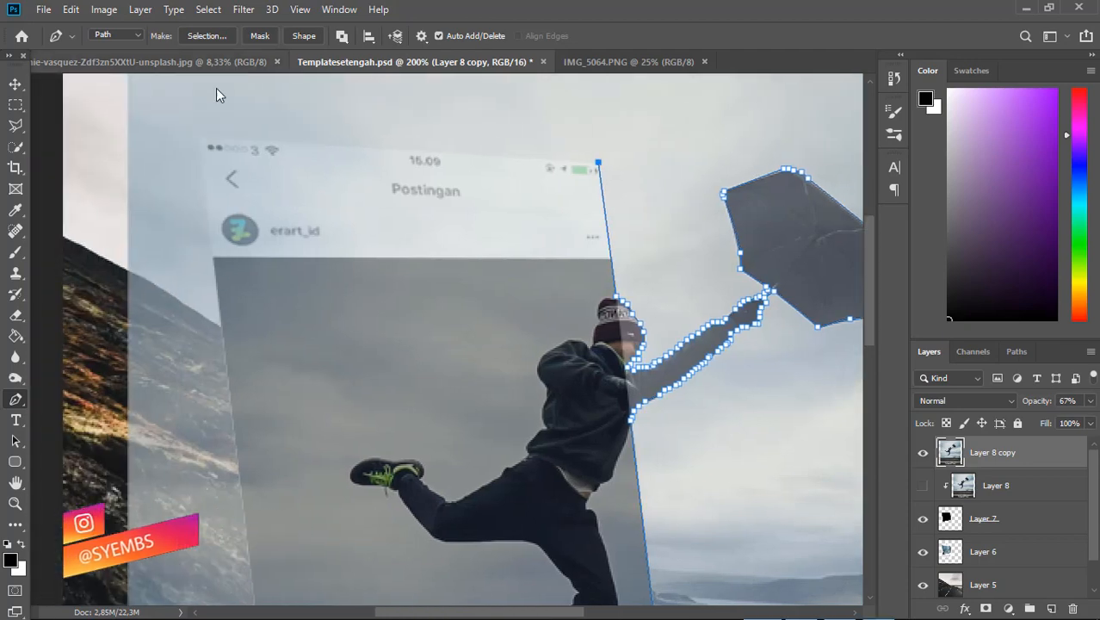
click(198, 136)
drag(869, 325, 891, 420)
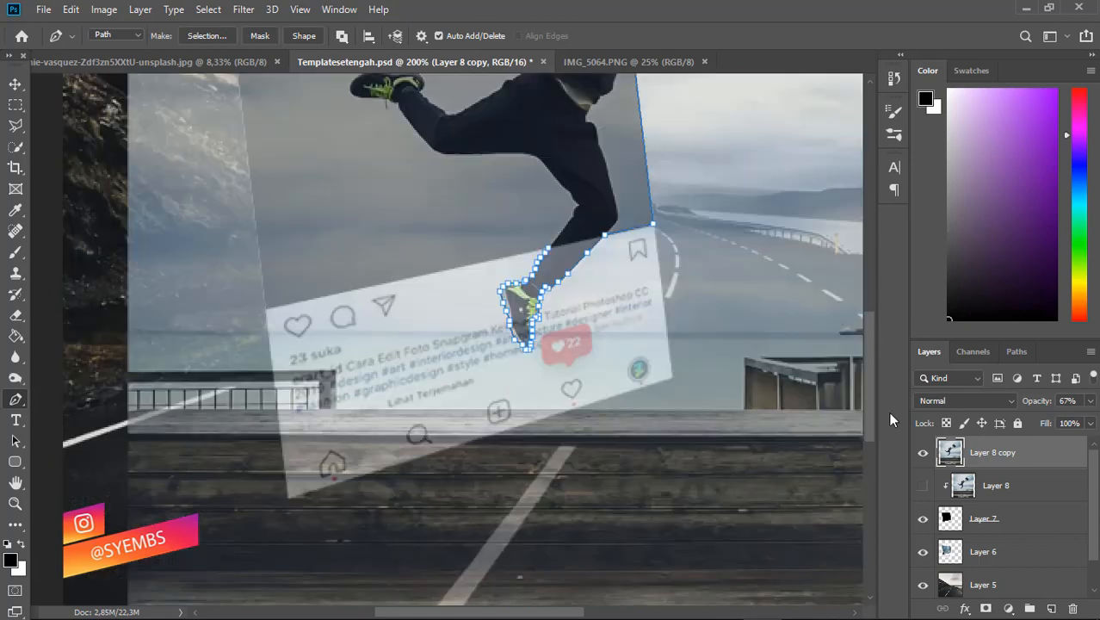
click(267, 310)
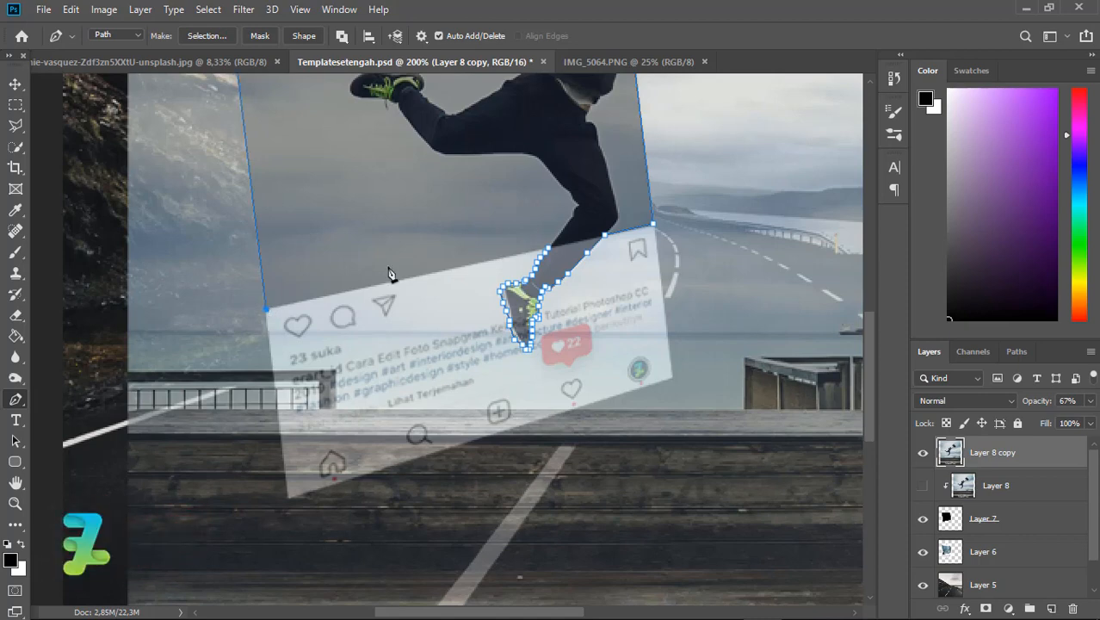
click(549, 252)
Convert the closed path to a new selection with 0 px feather and add it as a layer mask on Layer 8 copy
right_click(557, 217)
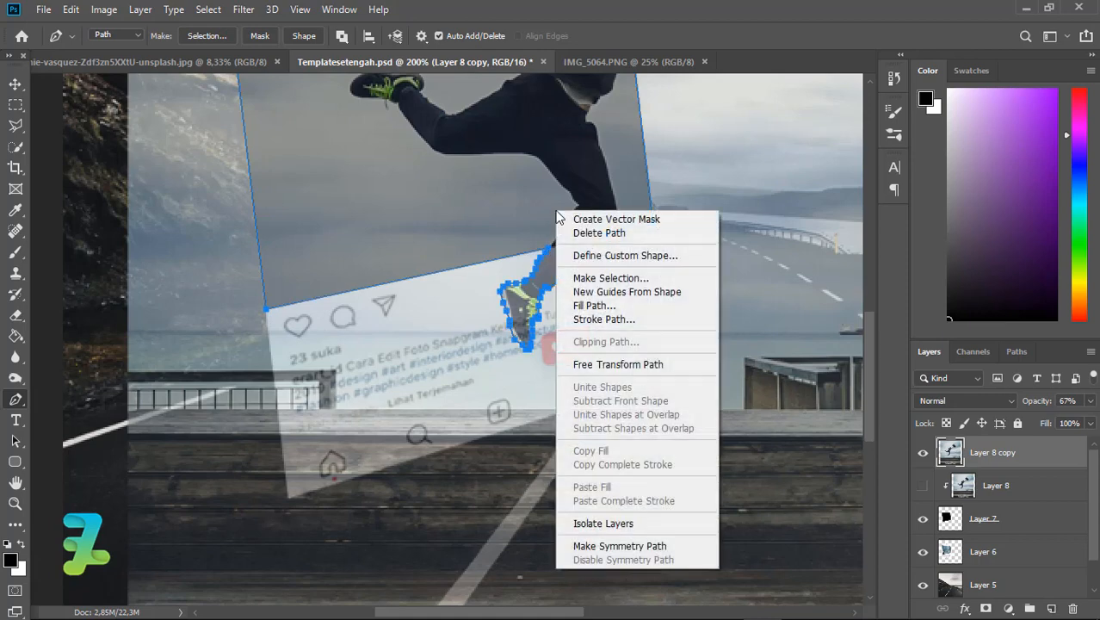
click(576, 276)
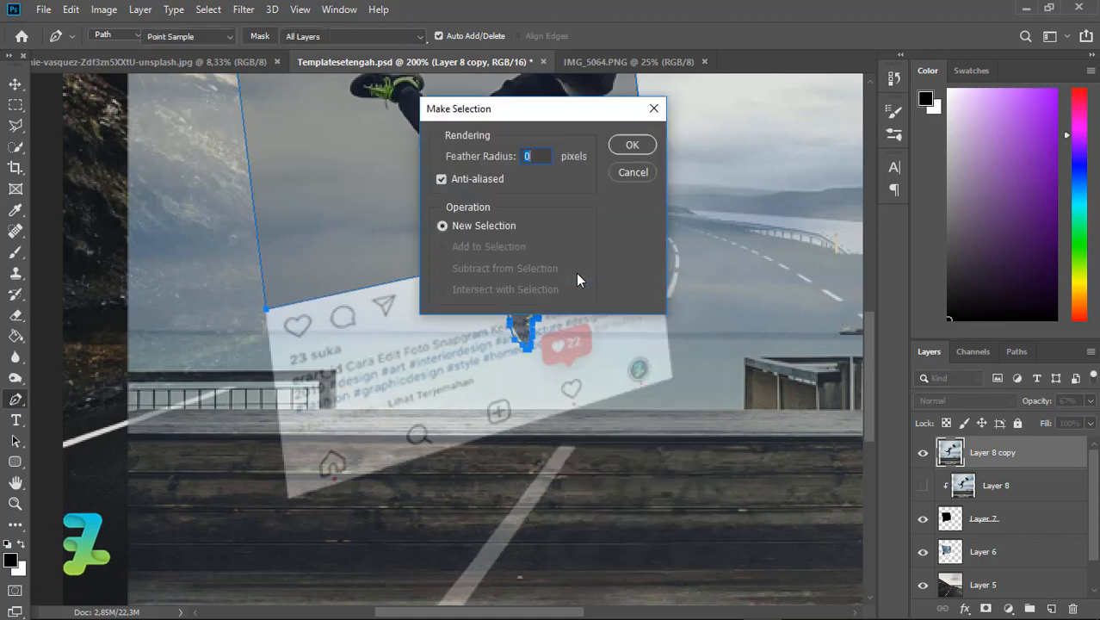
key(Return)
key(ctrl+minus)
key(ctrl+minus)
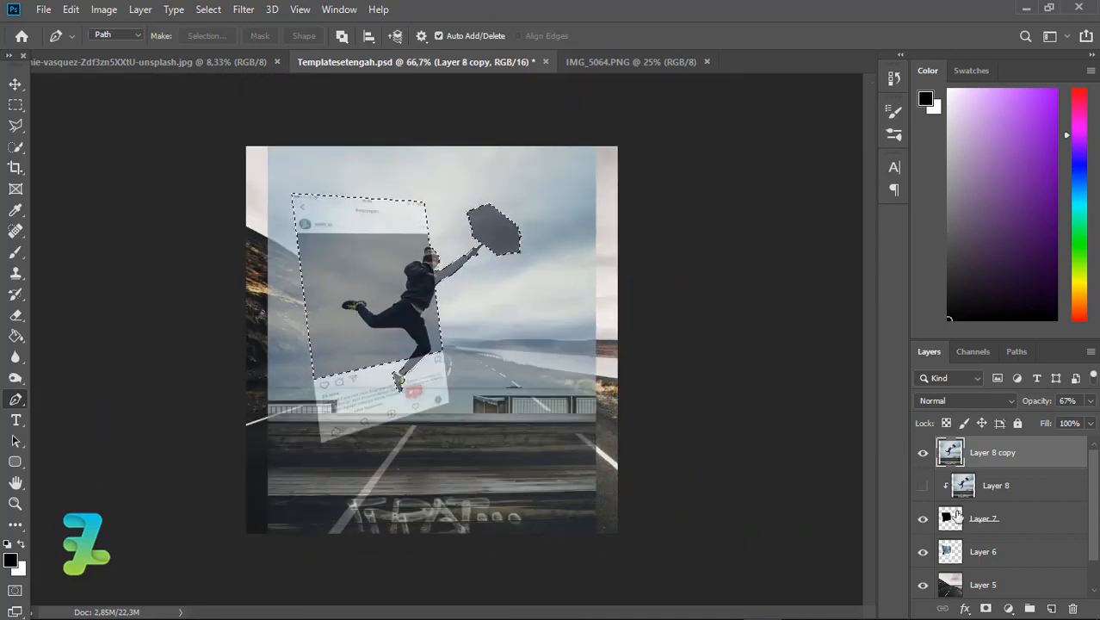
click(989, 607)
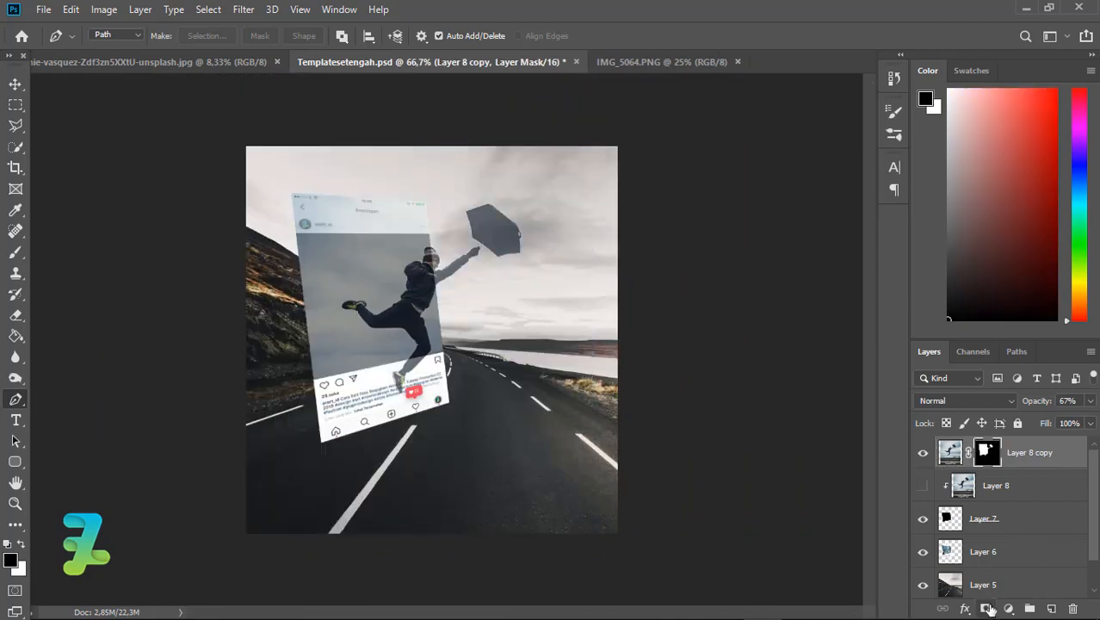
Vary the opacity of Layer 8 copy between 57% and 100% to compare it with the post, ending at 98%
click(1092, 400)
drag(1083, 422, 1092, 423)
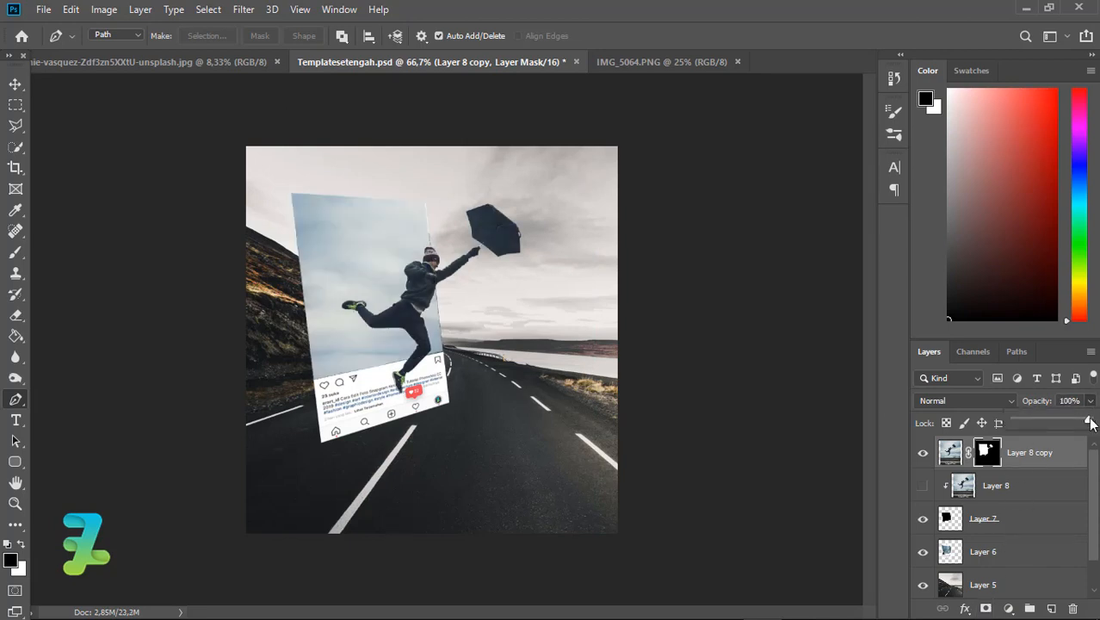
drag(1092, 423, 1058, 415)
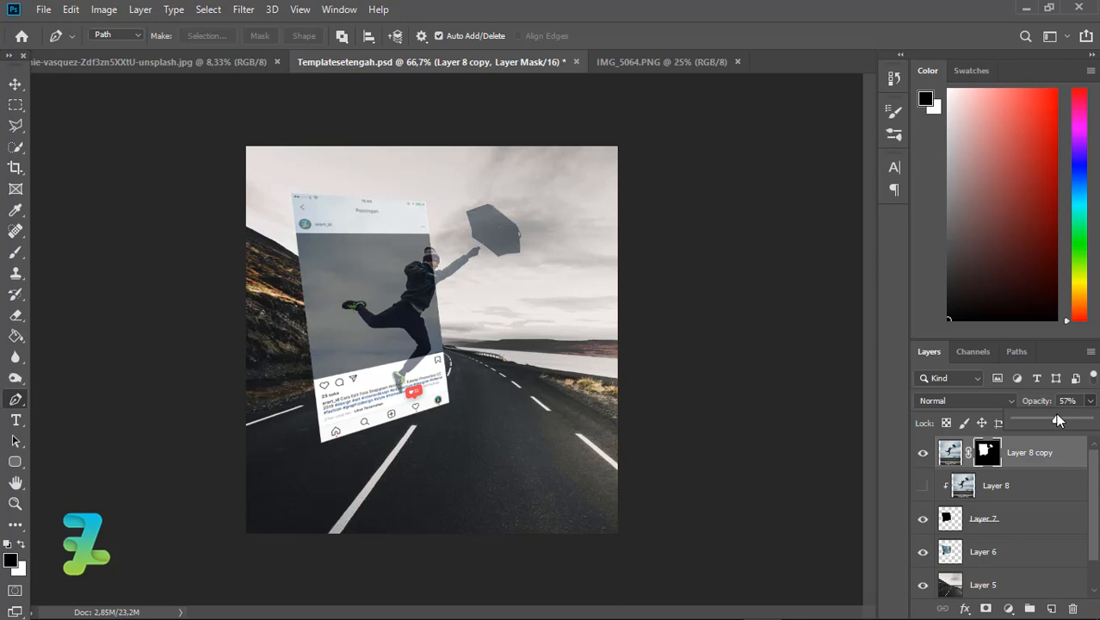
drag(1057, 414, 1087, 413)
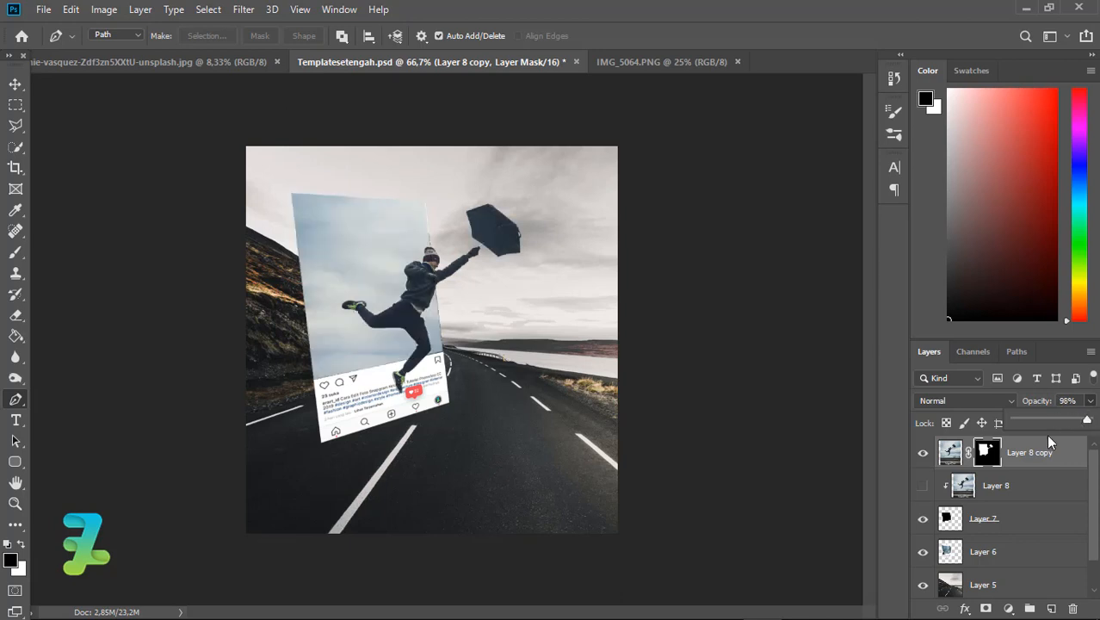
Make Layer 8 visible again and lower the opacity of Layer 8 copy to 50%
click(922, 488)
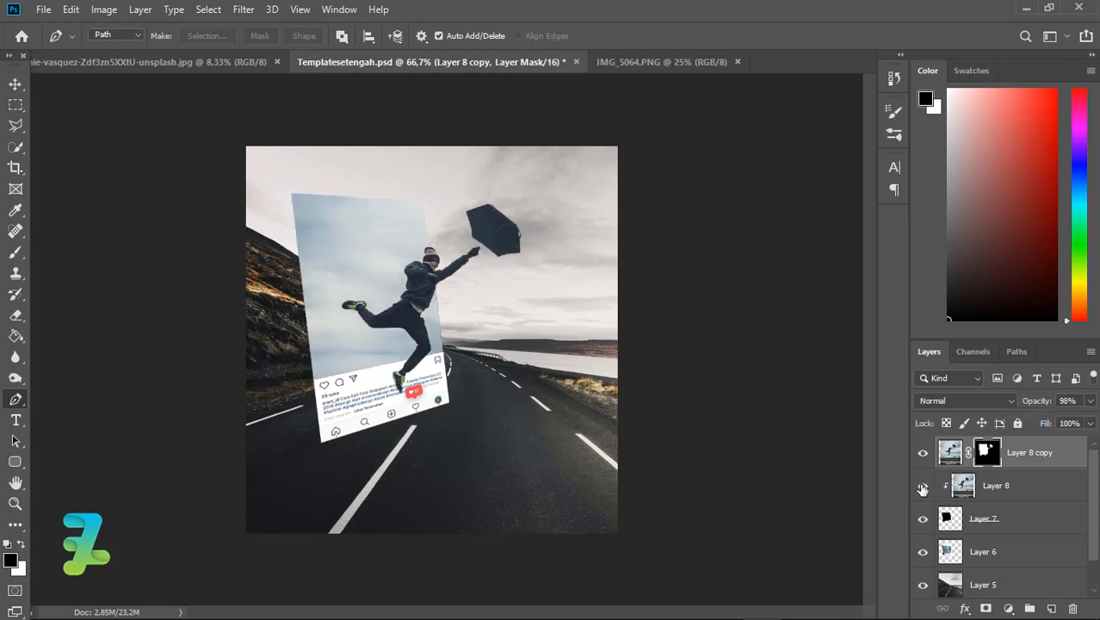
click(1092, 401)
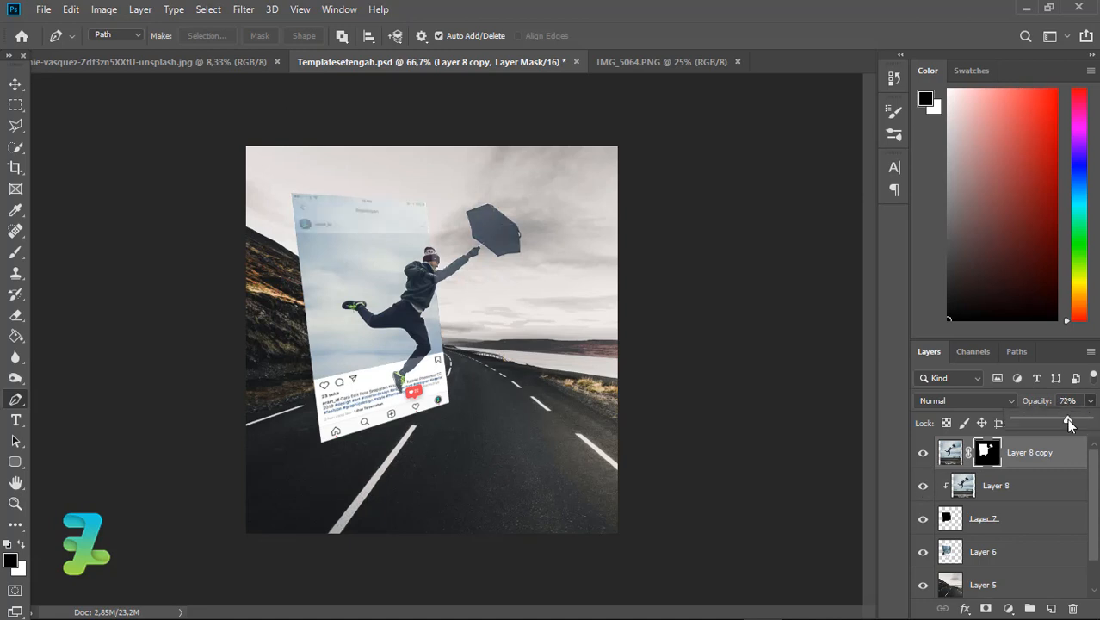
drag(1064, 422, 1088, 420)
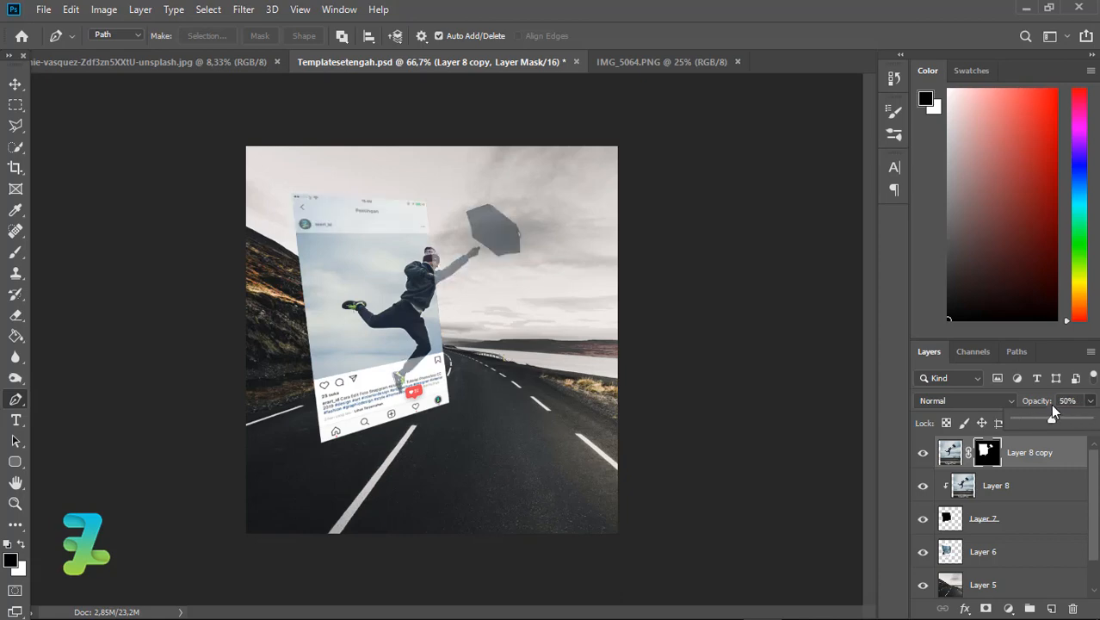
Draw a closed four-corner path around the post's header, with its lower edge along the top of the photo
key(ctrl+plus)
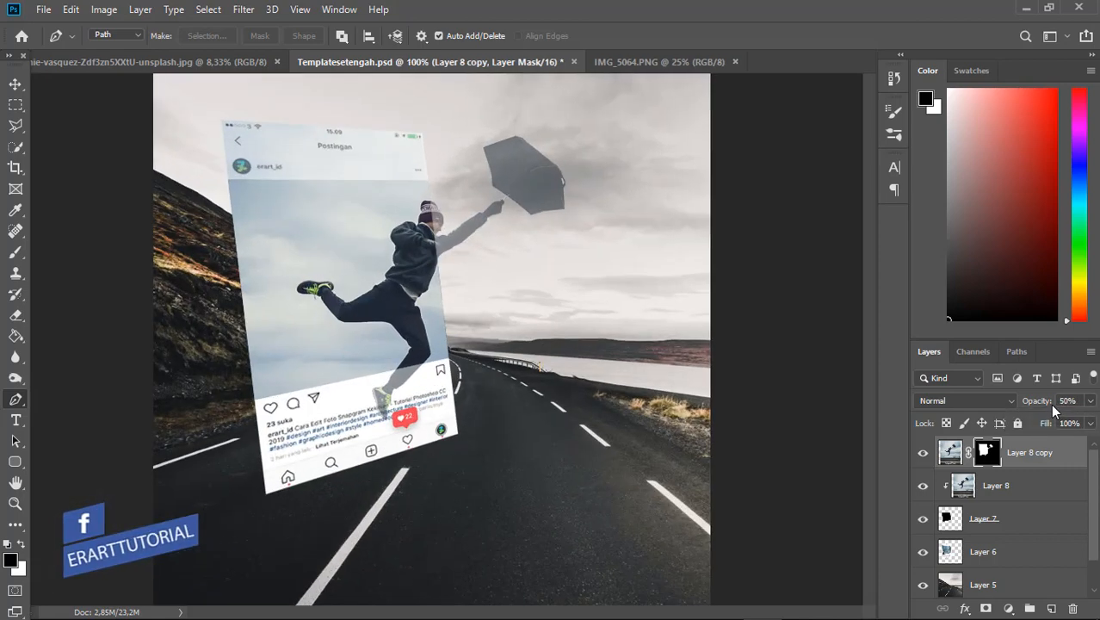
key(ctrl+plus)
key(ctrl+plus)
drag(867, 348, 875, 275)
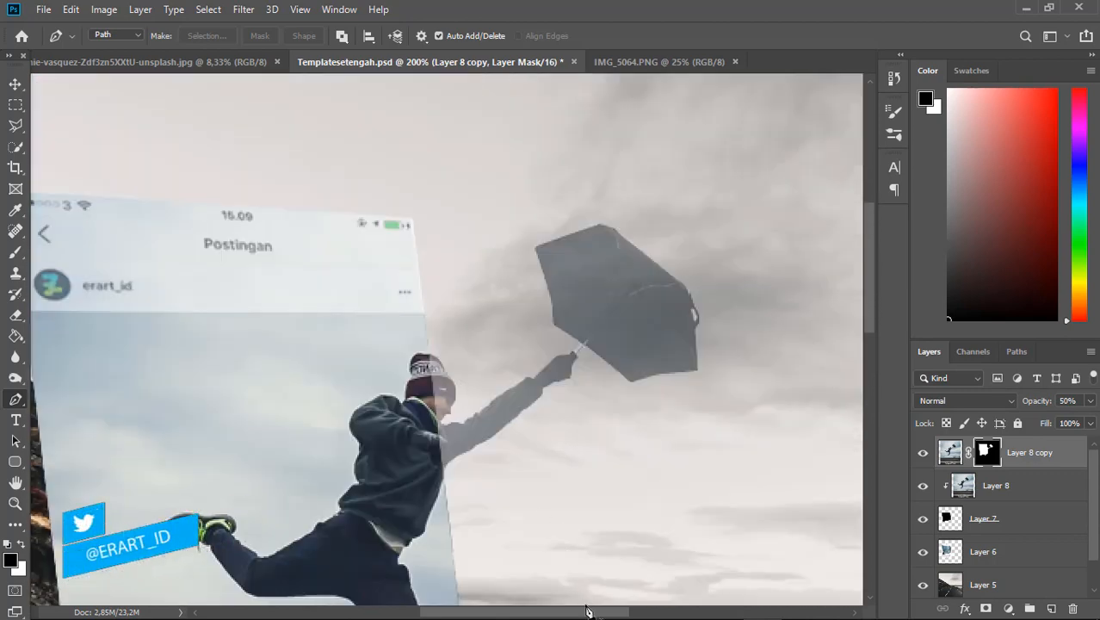
scroll(264, 431, left, 3)
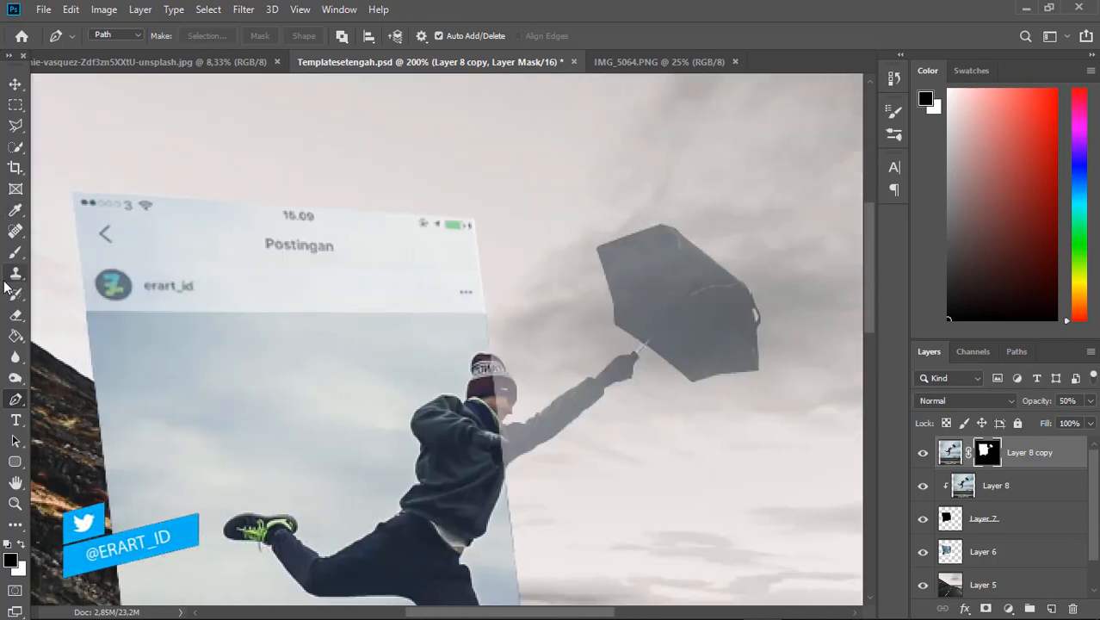
click(85, 313)
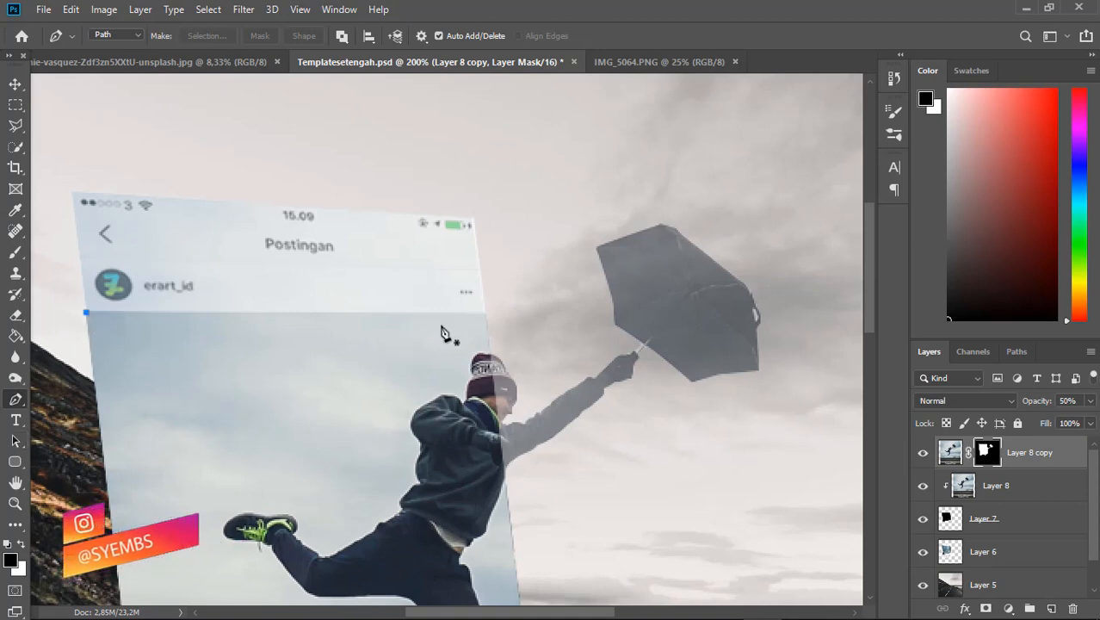
click(493, 314)
click(491, 185)
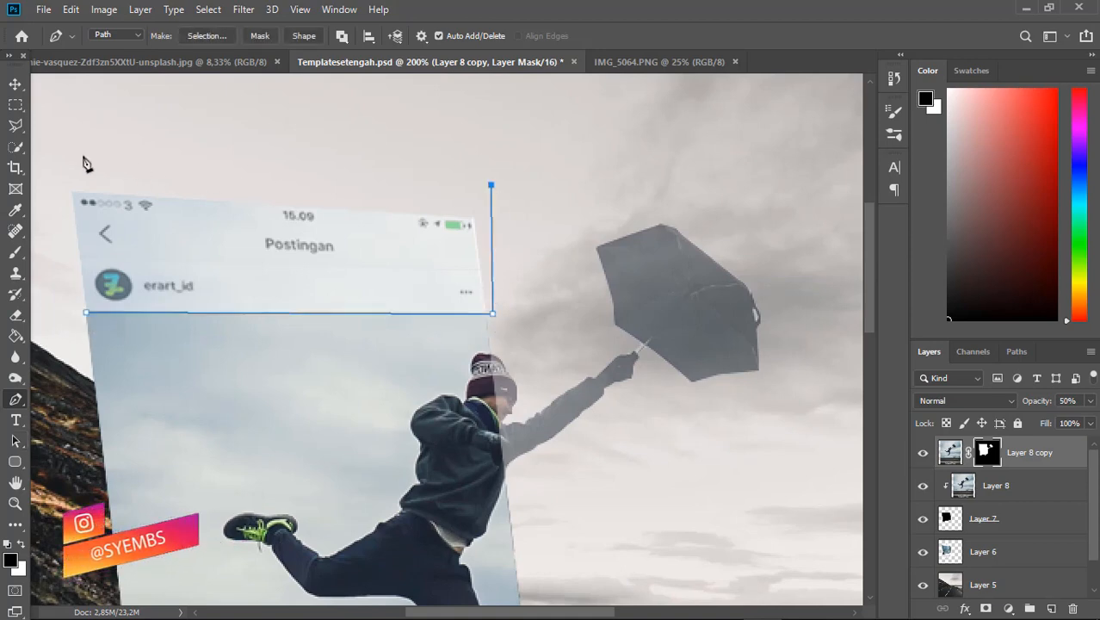
click(54, 159)
click(86, 313)
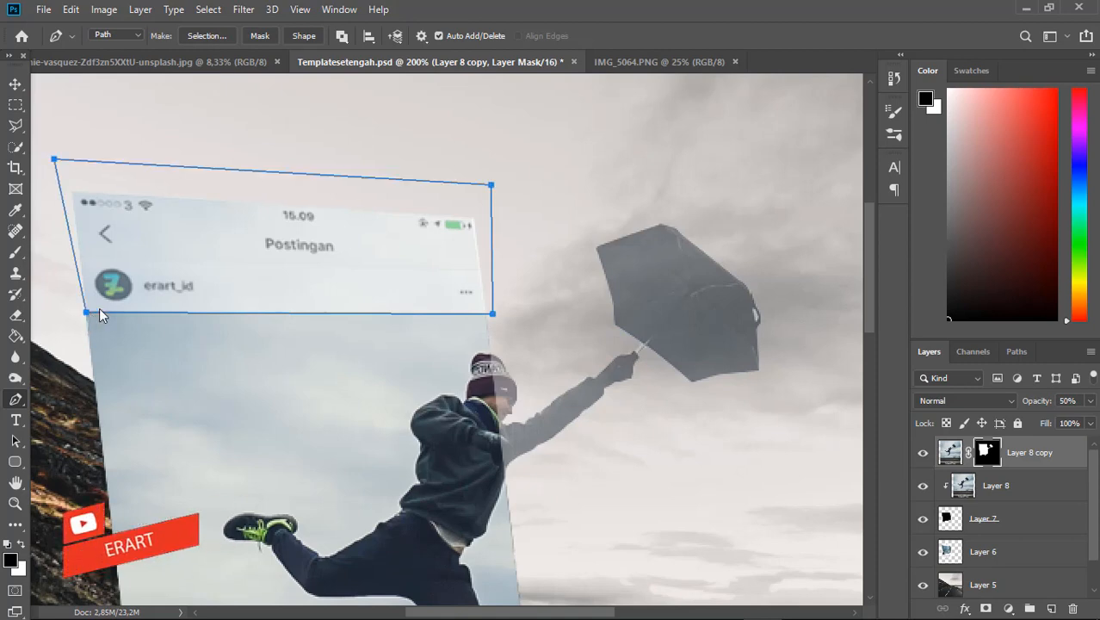
Turn the header path into a selection with 0 px feather and paint it black on Layer 8 copy's mask with a 600 px brush
right_click(99, 314)
click(130, 328)
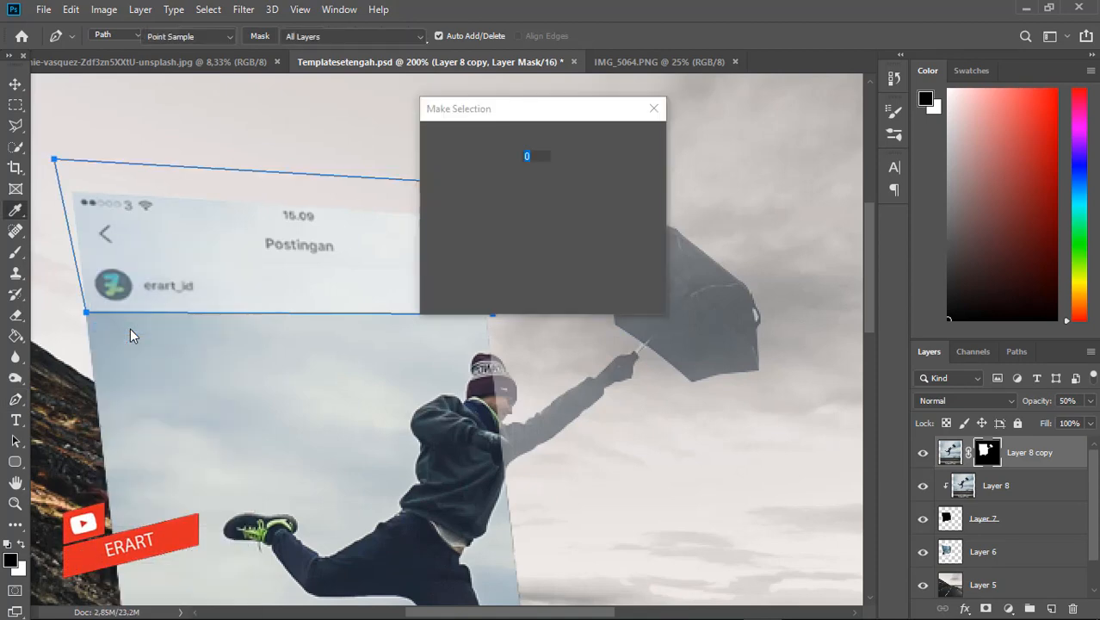
key(Return)
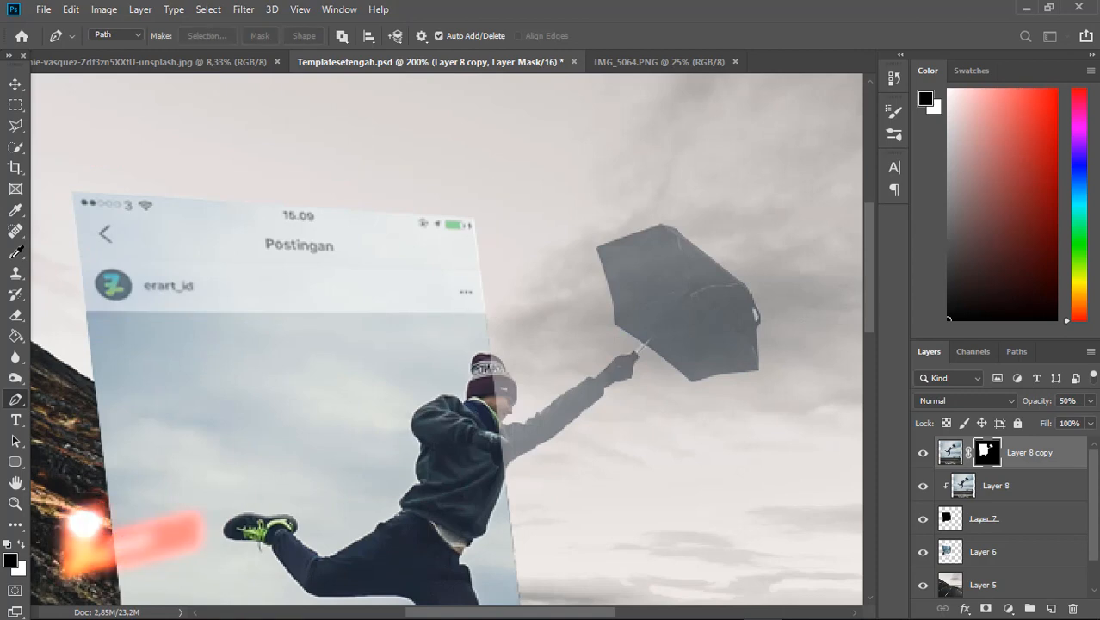
key(b)
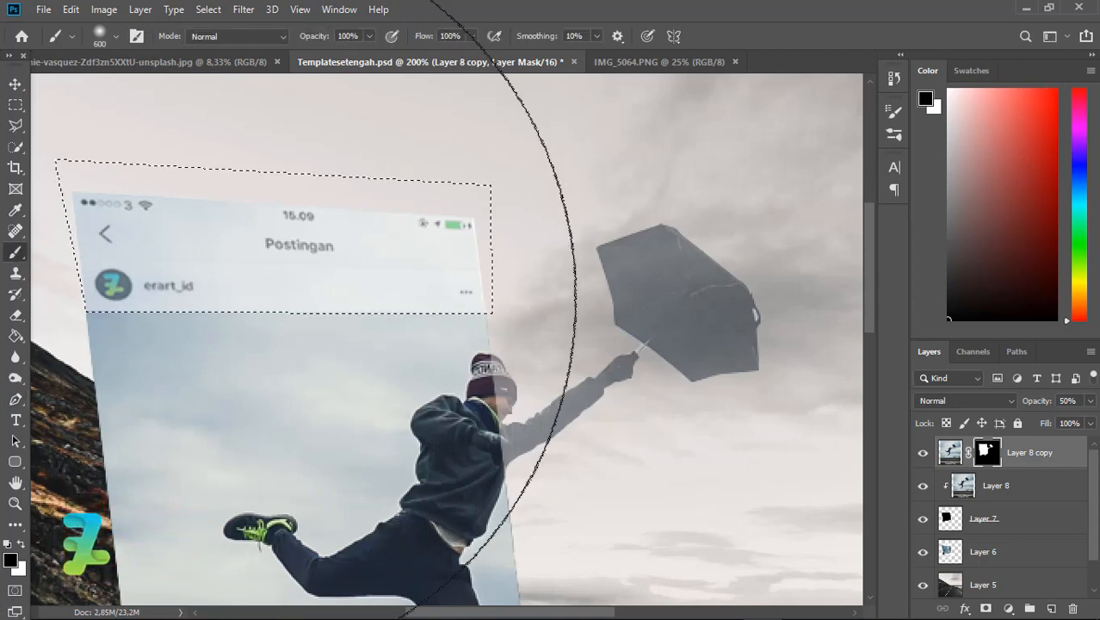
click(275, 353)
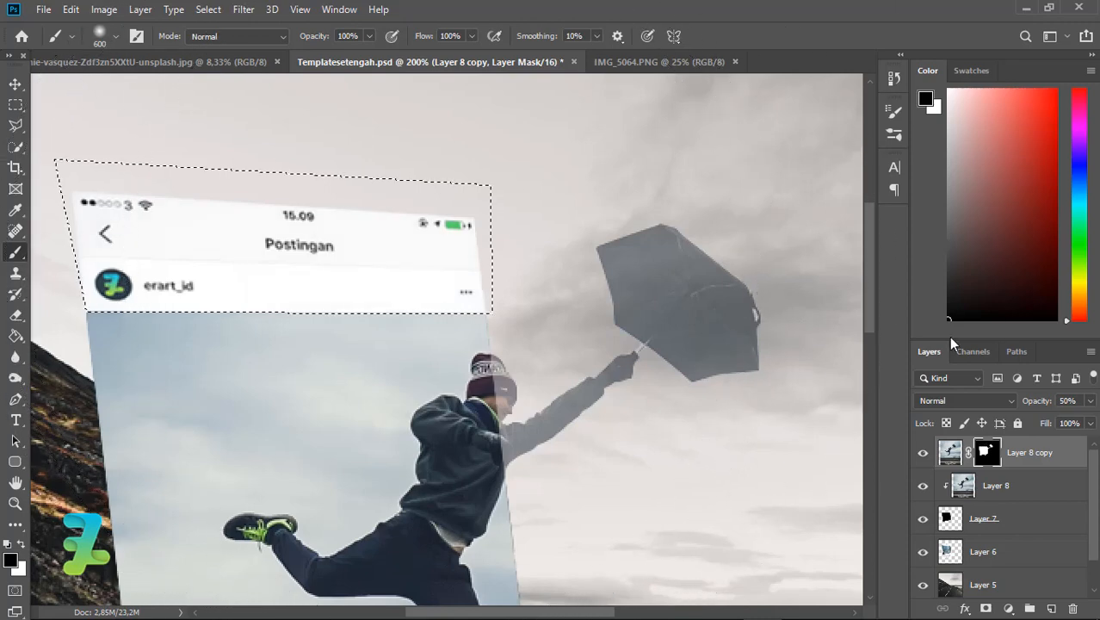
Set the opacity of Layer 8 copy to 100% and clear the header selection
click(1090, 401)
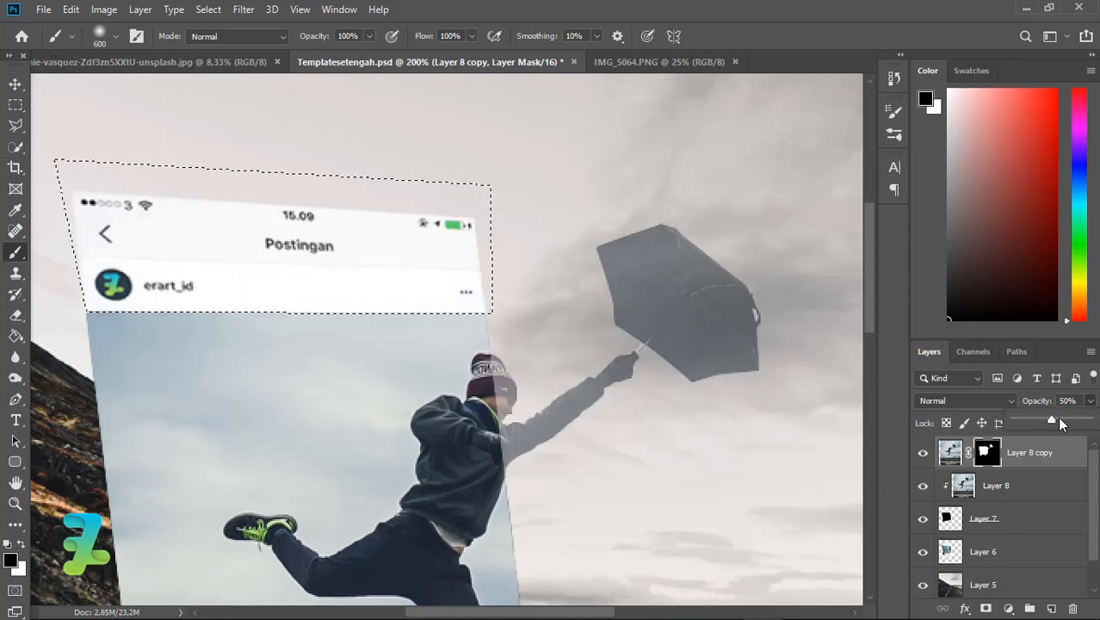
drag(1061, 422, 1089, 420)
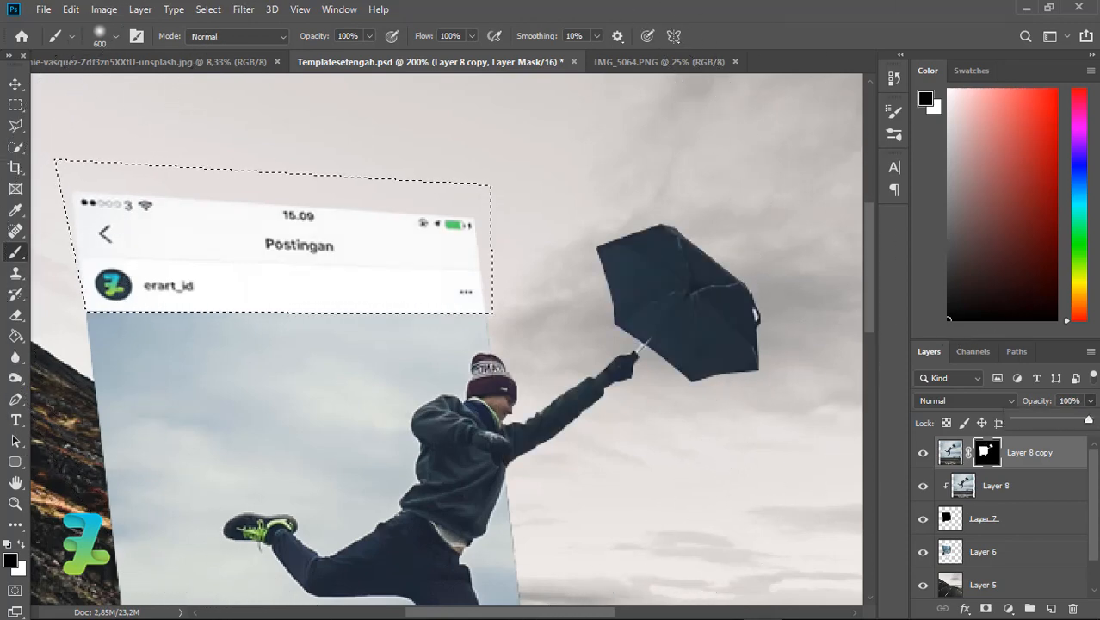
key(ctrl+minus)
key(ctrl+d)
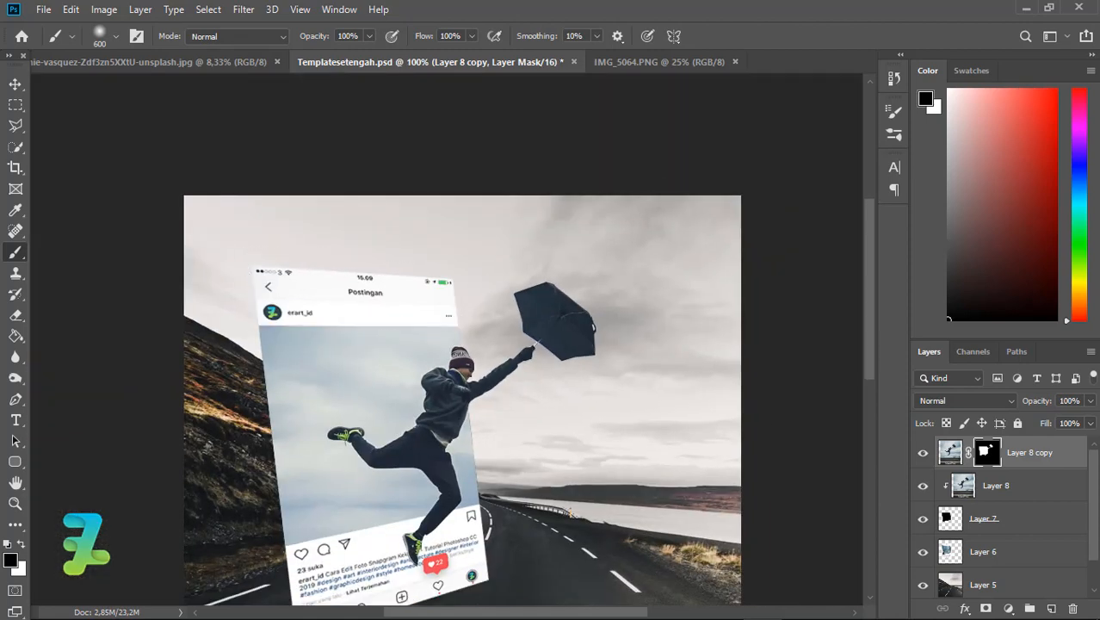
Paint out the white remnant in the loop on the umbrella's right edge on the layer mask with a 3 px black brush
key(ctrl+plus)
key(ctrl+plus)
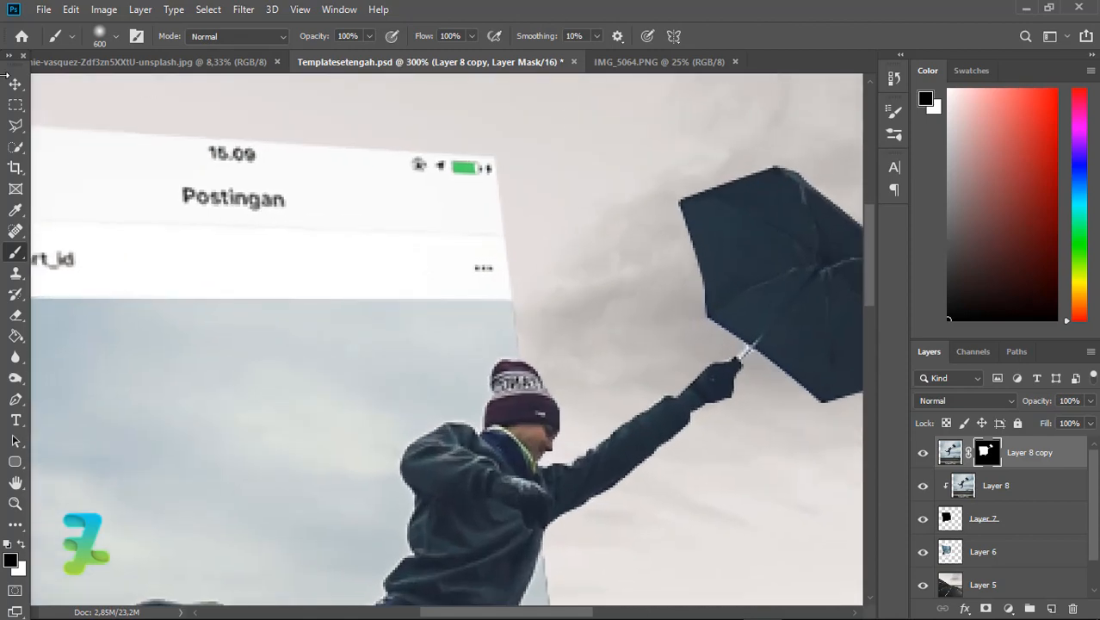
click(15, 83)
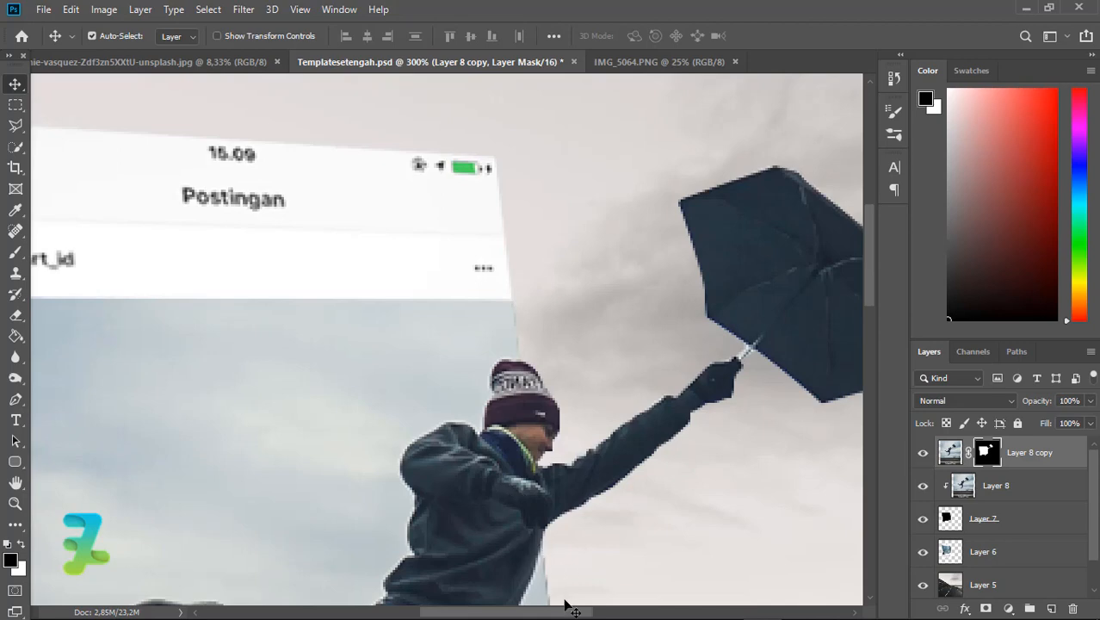
drag(575, 614, 660, 614)
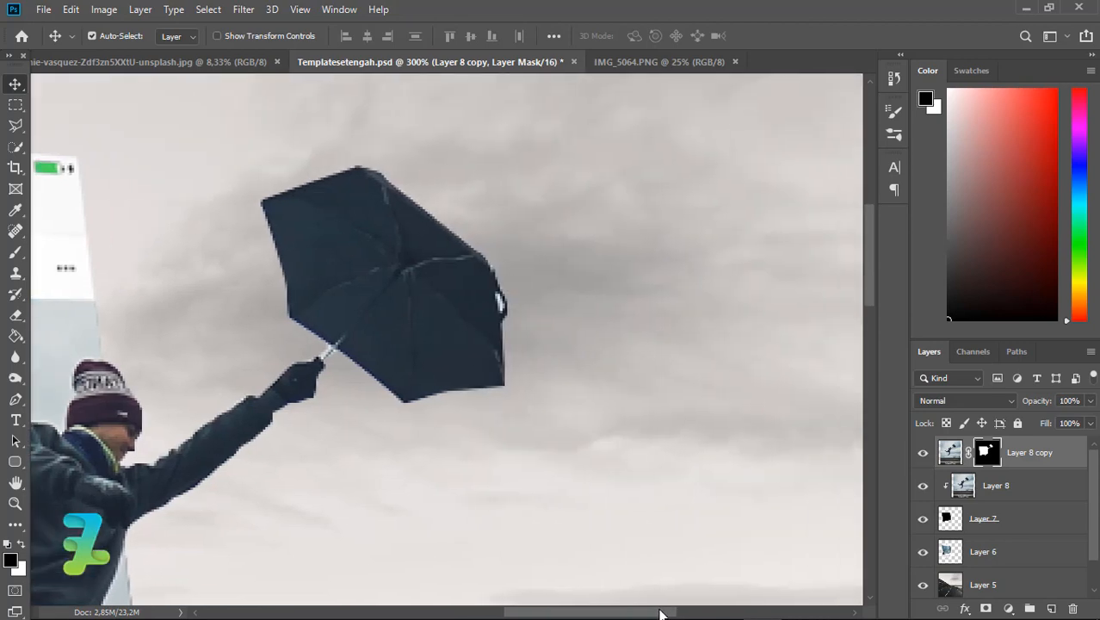
key(ctrl+plus)
key(ctrl+plus)
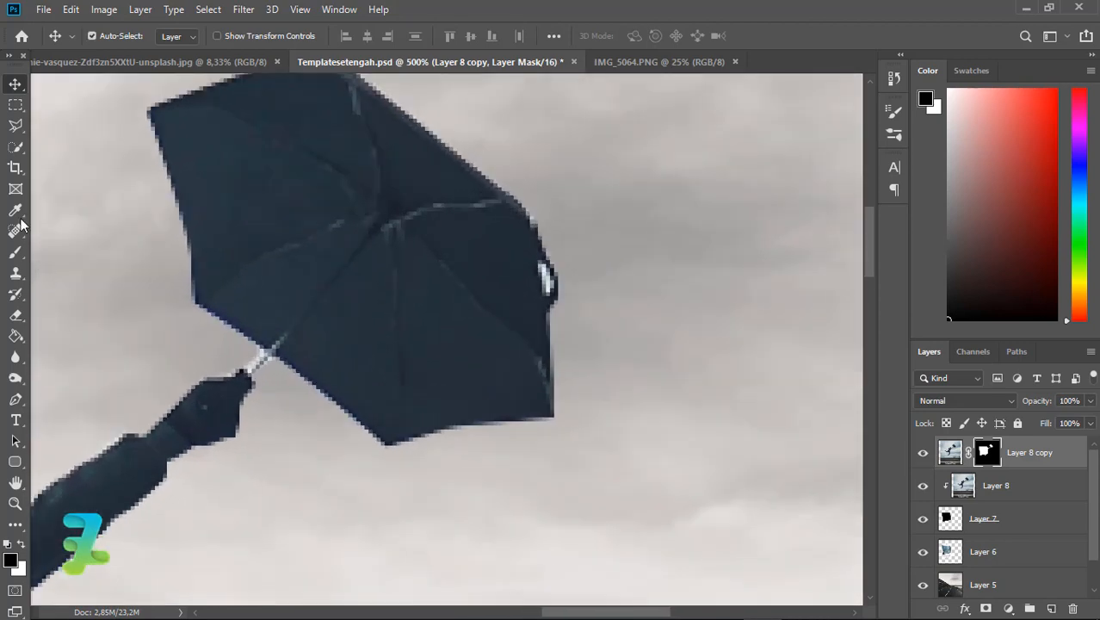
click(14, 251)
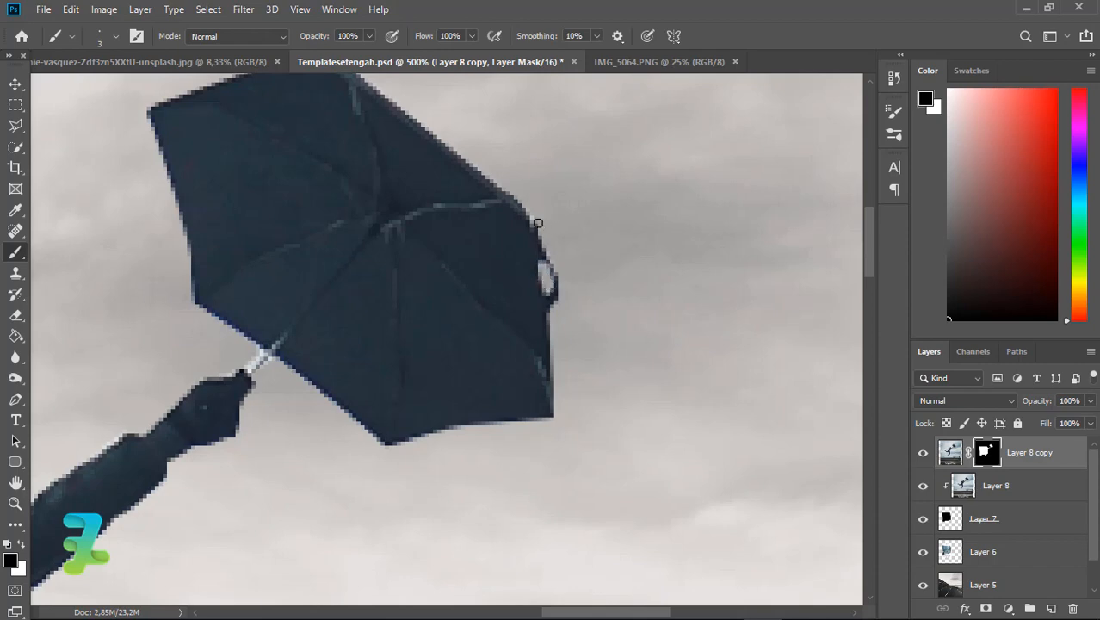
Examine the whole composite at a reduced zoom and switch to the Move tool
key(ctrl+minus)
key(ctrl+minus)
key(ctrl+minus)
key(ctrl+minus)
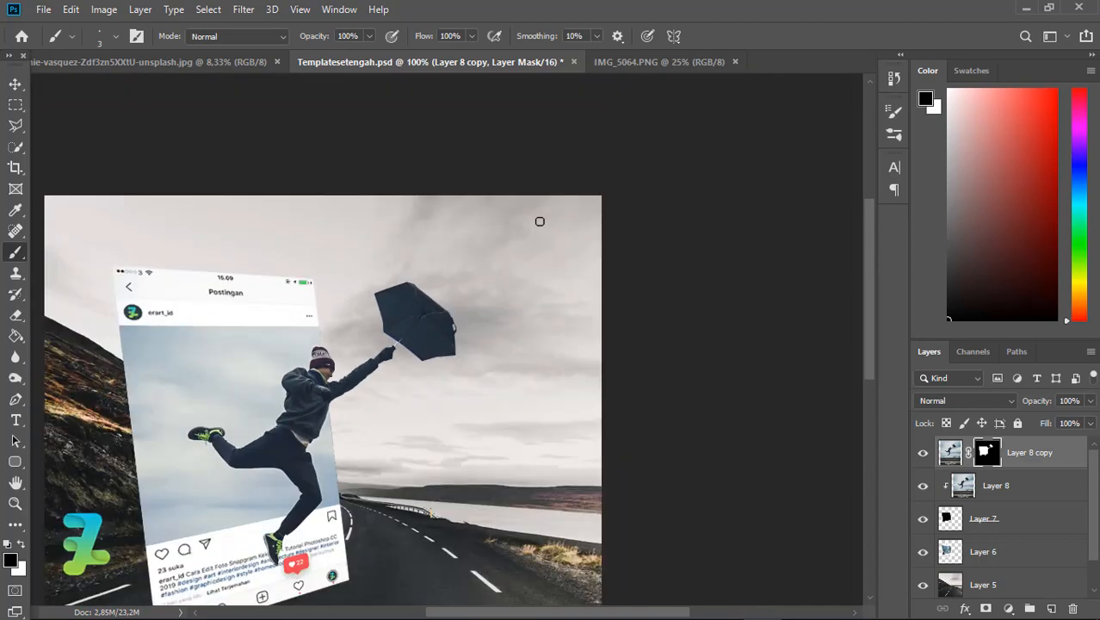
key(ctrl+minus)
key(ctrl+minus)
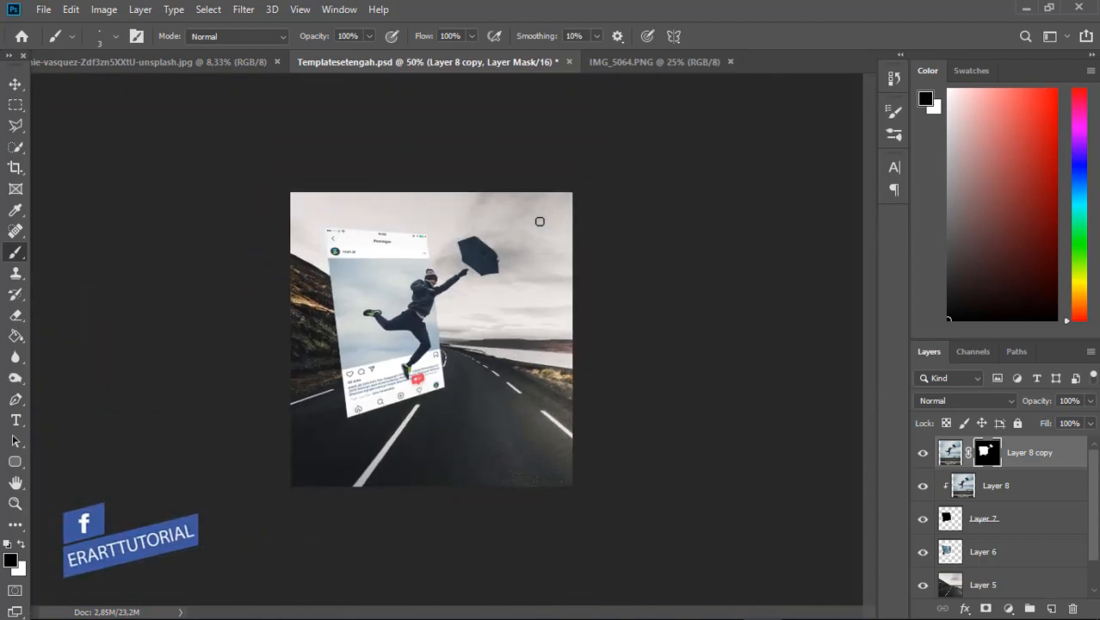
key(ctrl+plus)
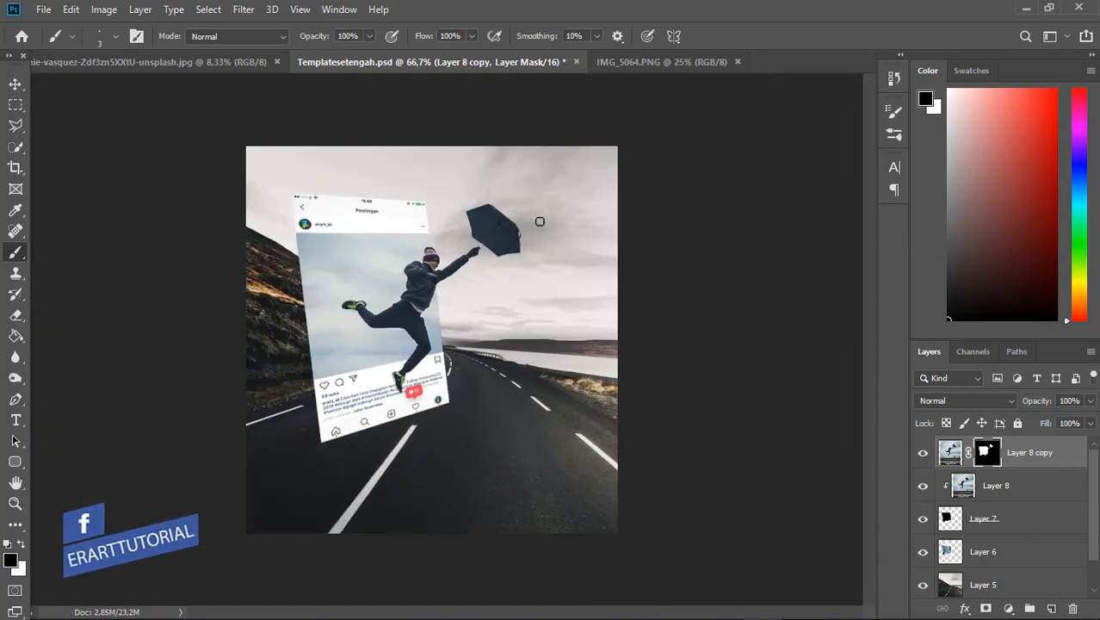
click(14, 83)
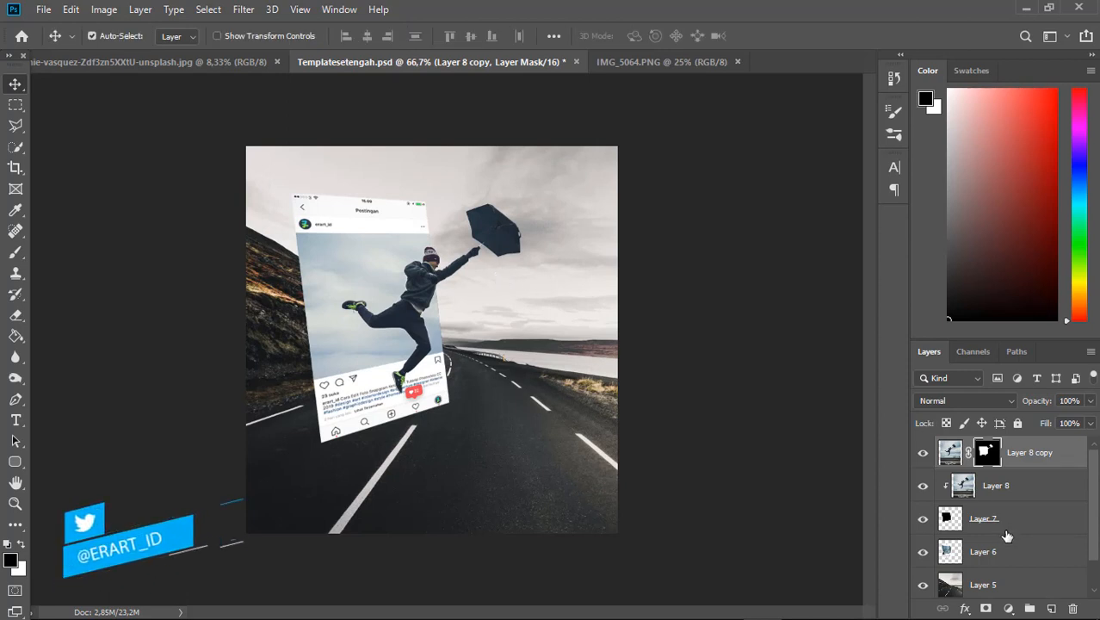
Add a new layer above Layer 5 and paint one soft black spot under the post's lower right corner with a 600 px brush
click(1045, 594)
click(1052, 610)
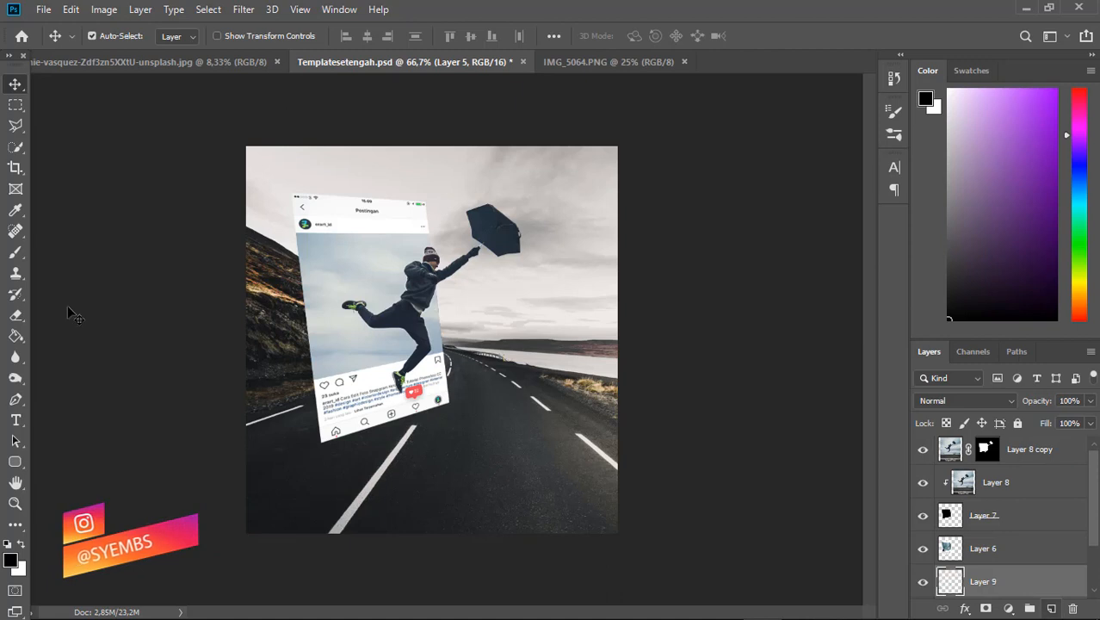
key(b)
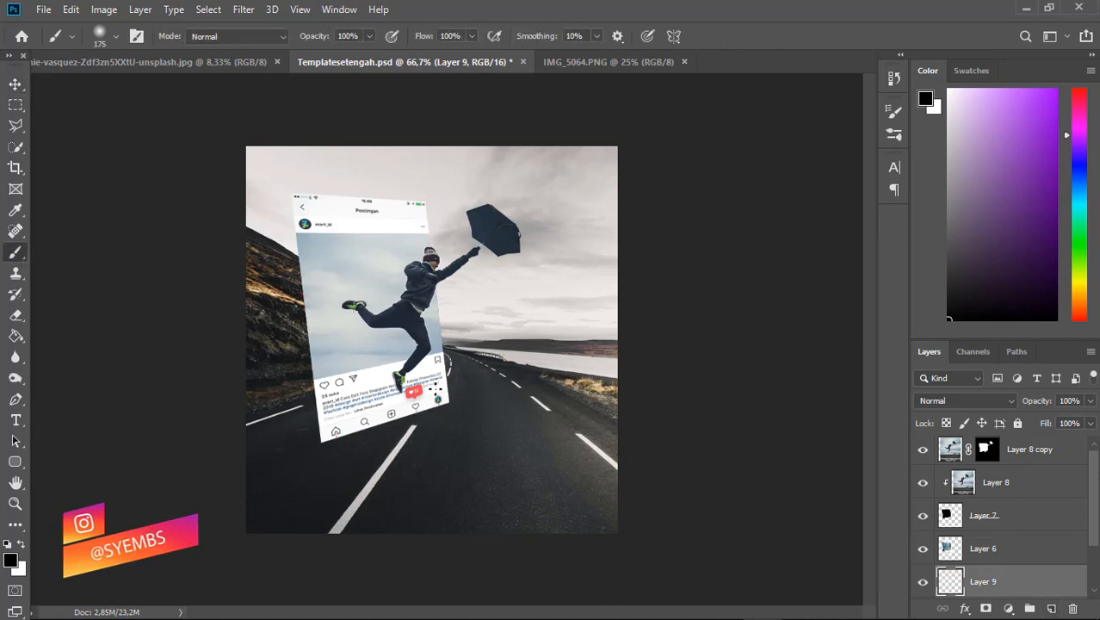
key(bracketright)
key(bracketright)
key(bracketright)
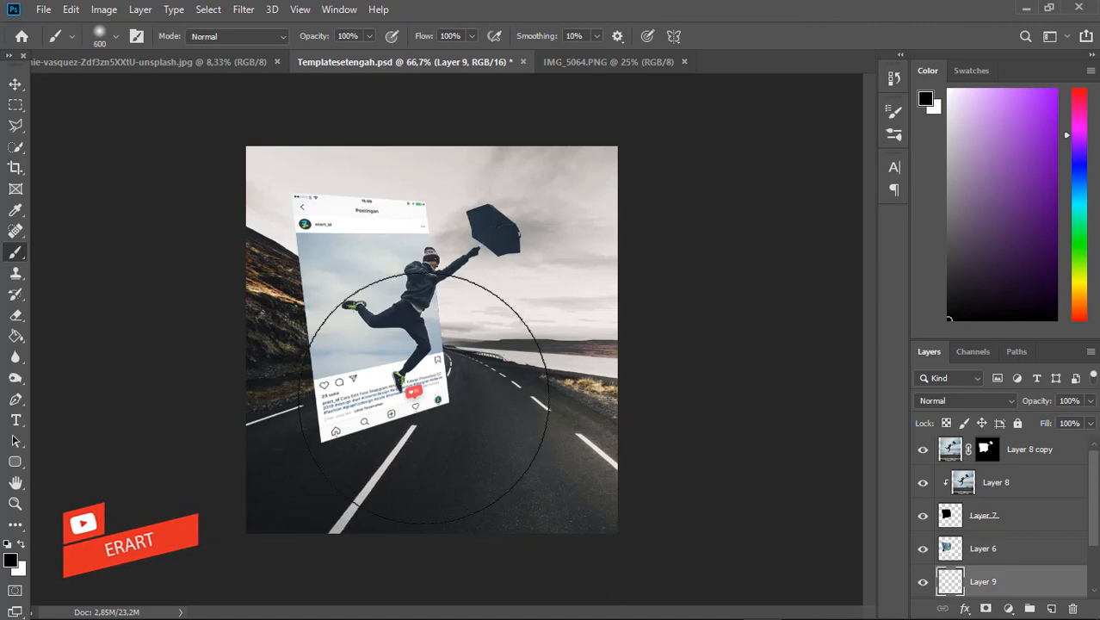
click(420, 402)
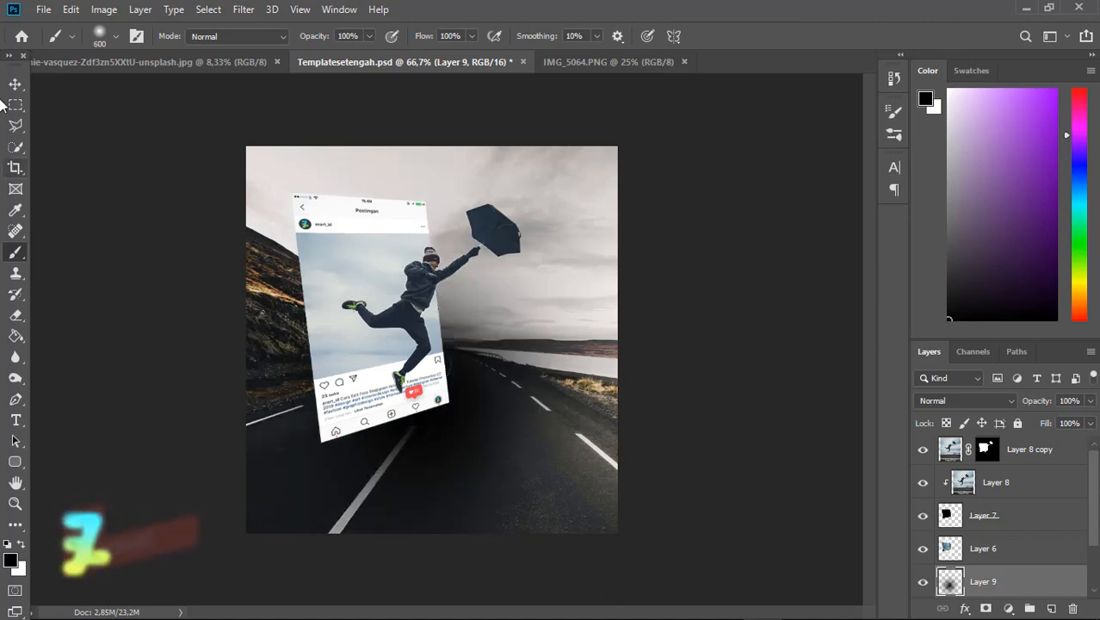
Scale the black spot into a flat shadow about 111% wide and place it on the road beneath the post's bottom edge
click(71, 10)
mouse_move(277, 377)
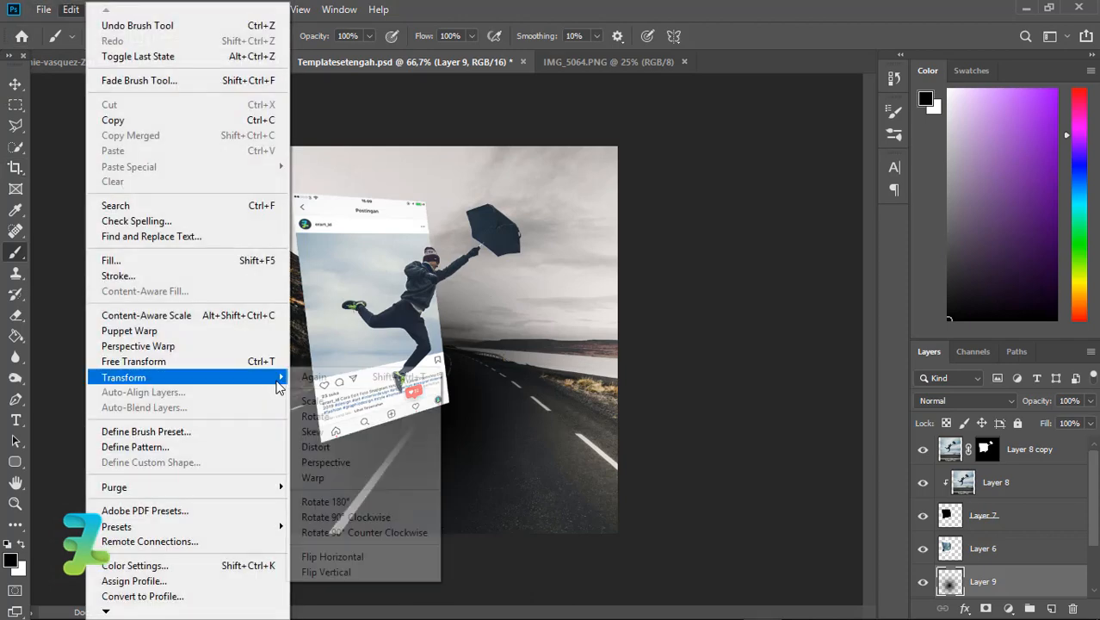
click(314, 400)
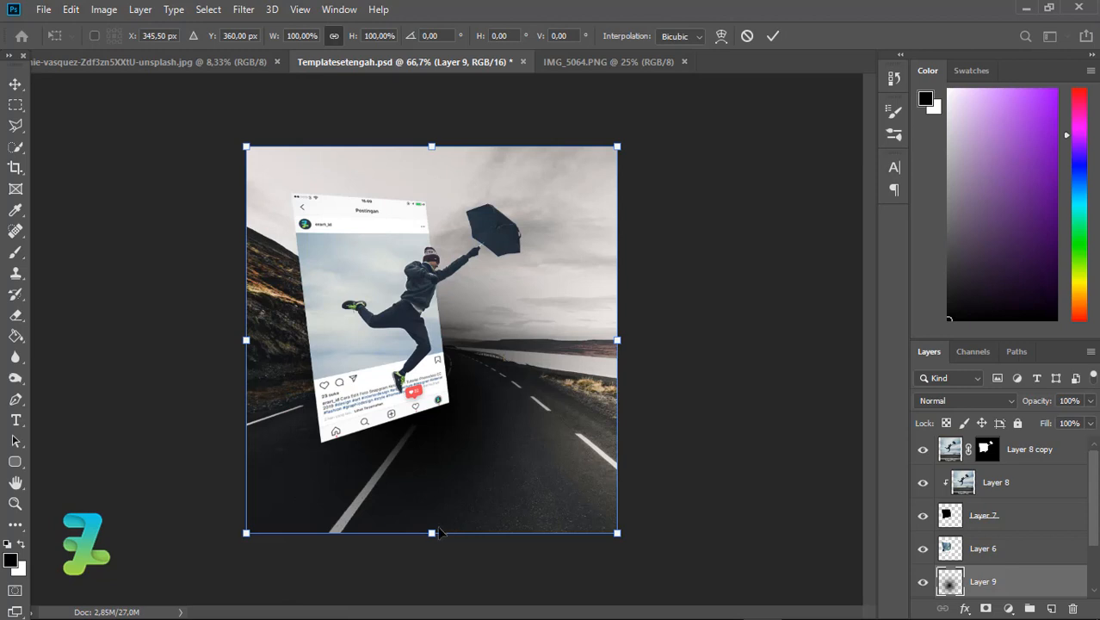
drag(432, 533, 431, 459)
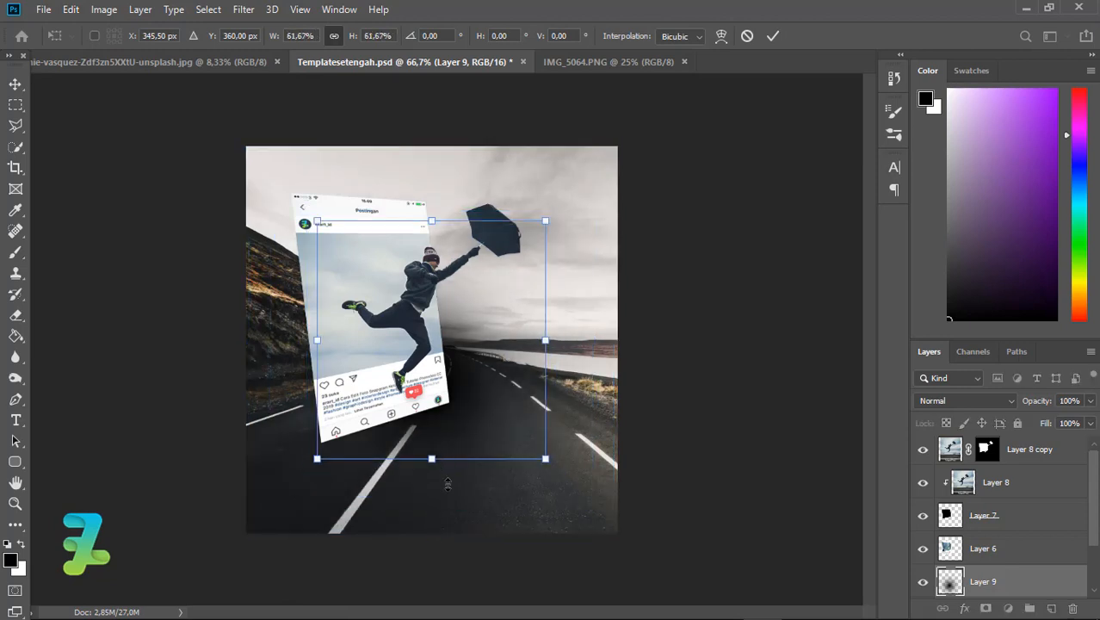
drag(433, 514, 539, 458)
drag(598, 431, 636, 430)
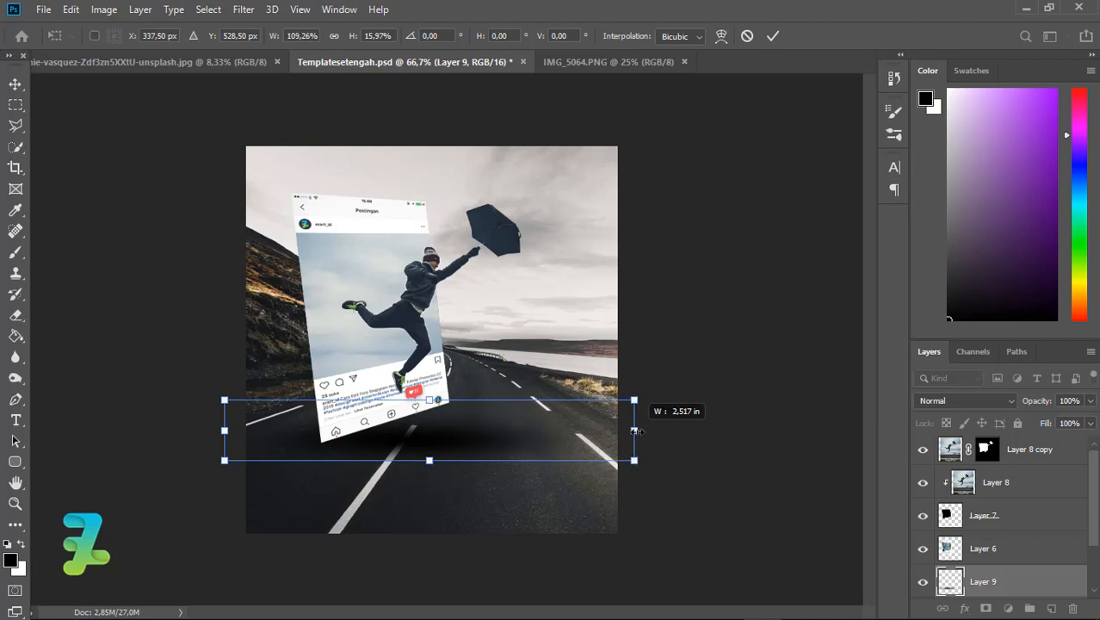
drag(449, 448, 436, 446)
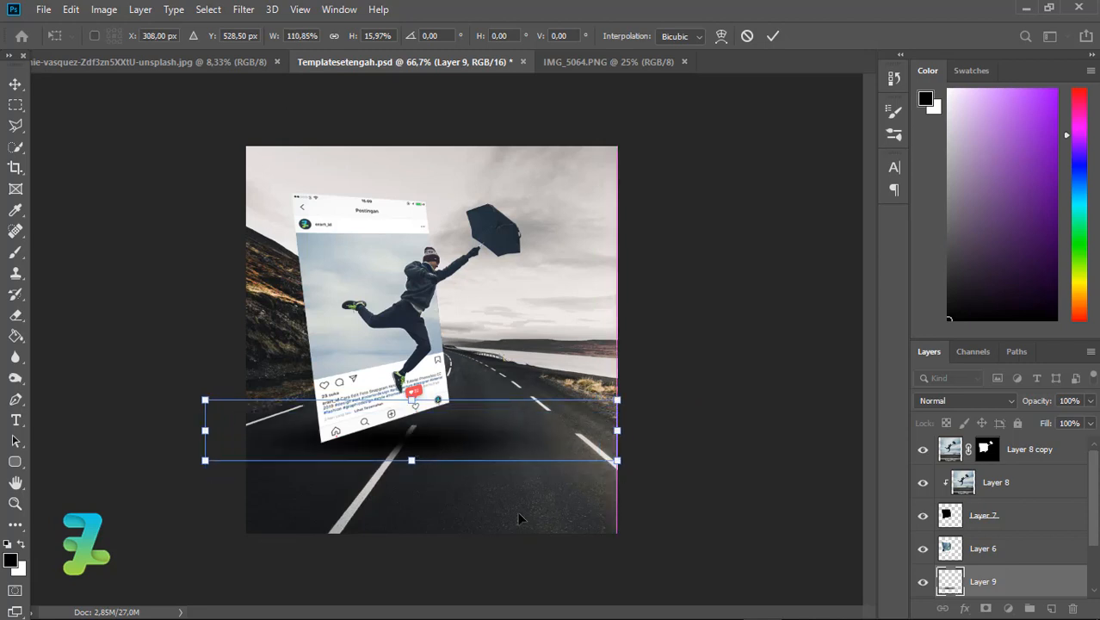
mouse_move(413, 400)
mouse_down()
mouse_move(413, 374)
mouse_move(412, 393)
mouse_up()
key(Return)
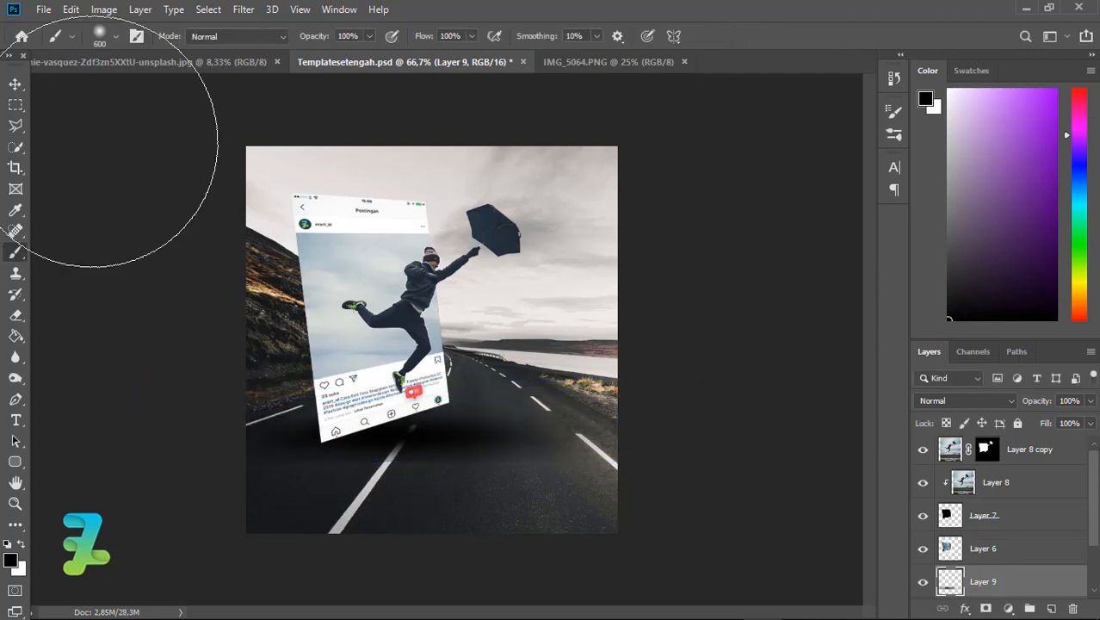
click(16, 84)
drag(428, 455, 430, 454)
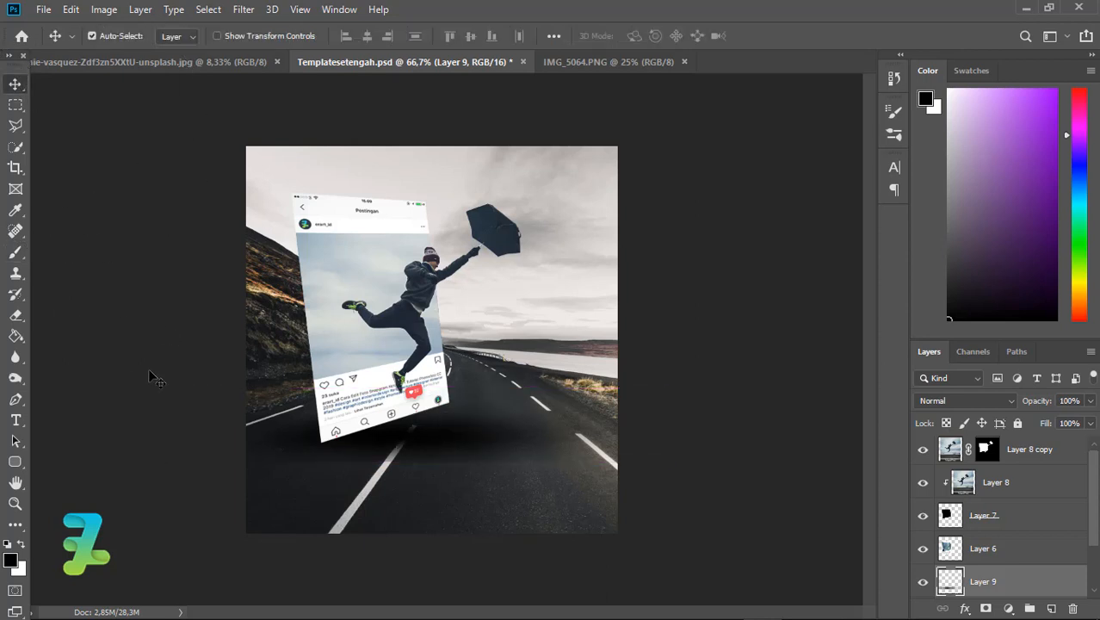
Set the Eraser to a soft 95 px brush with 0% hardness
click(16, 316)
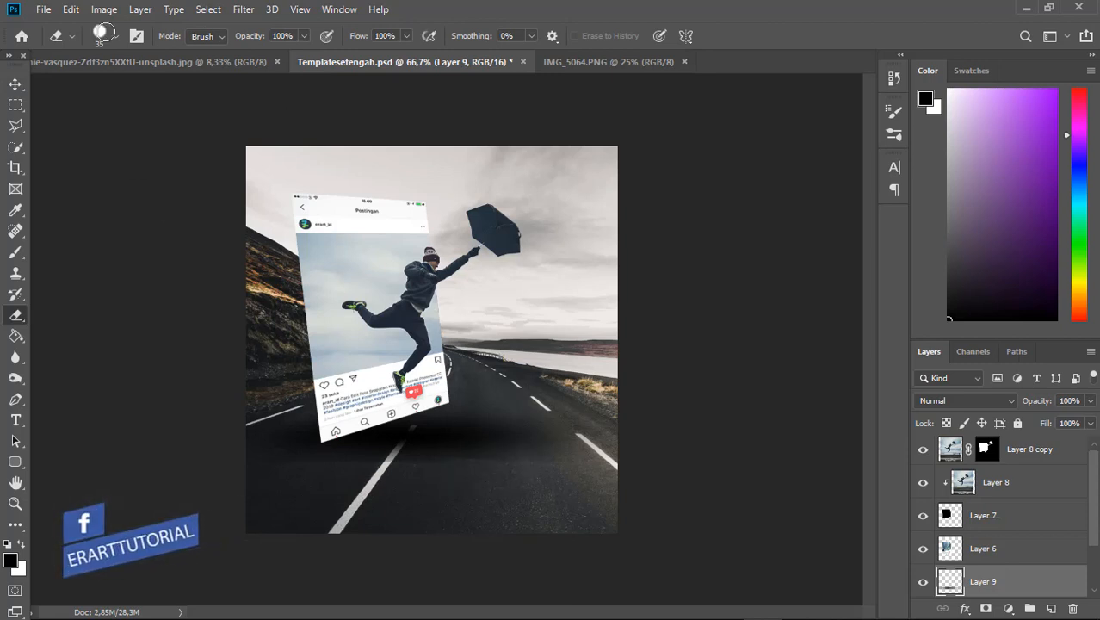
click(118, 36)
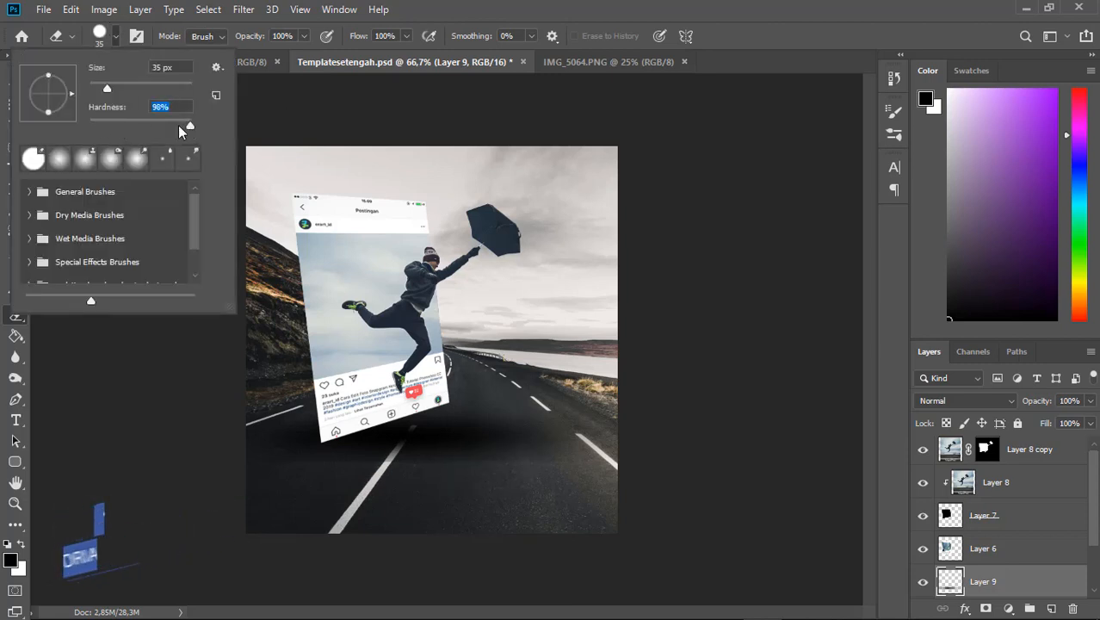
drag(178, 125, 89, 126)
drag(112, 86, 138, 88)
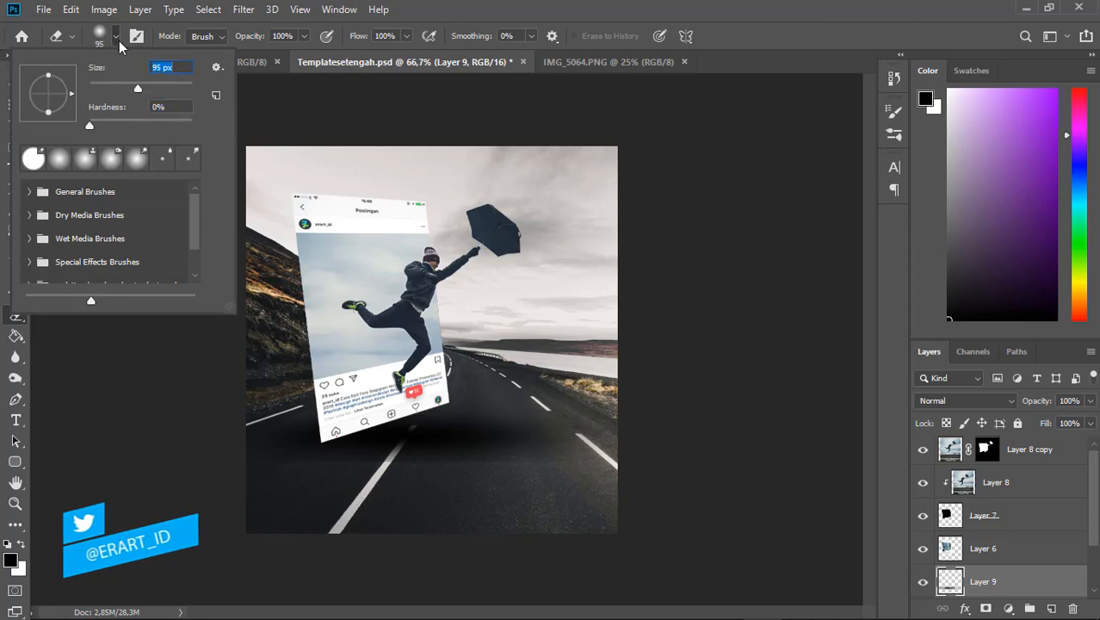
click(117, 38)
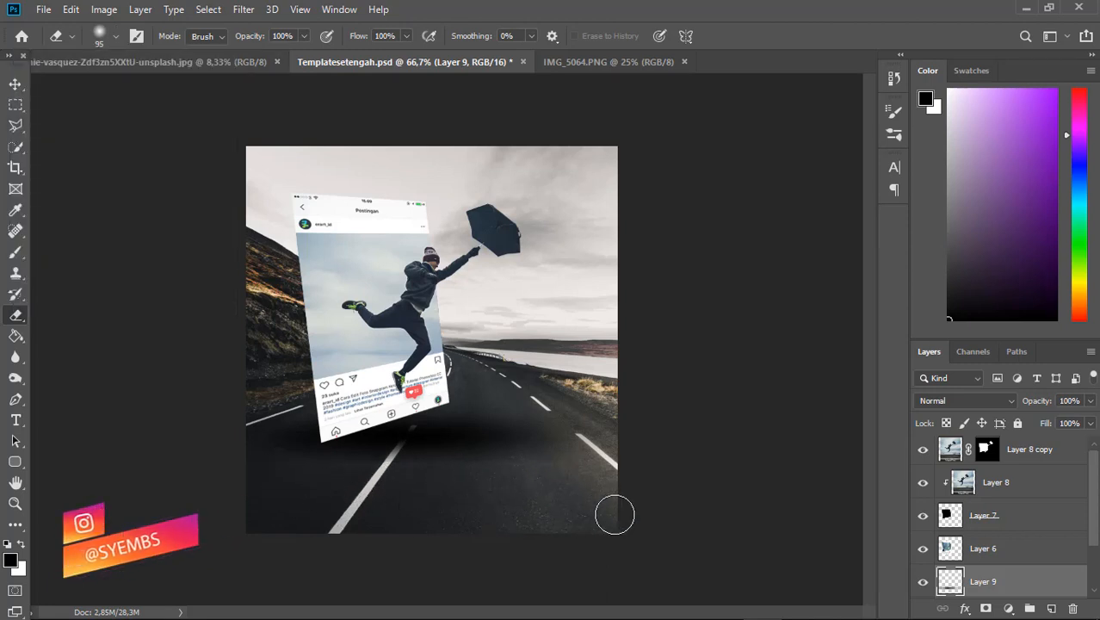
Reduce the opacity of the road shadow's layer to 45%
click(15, 84)
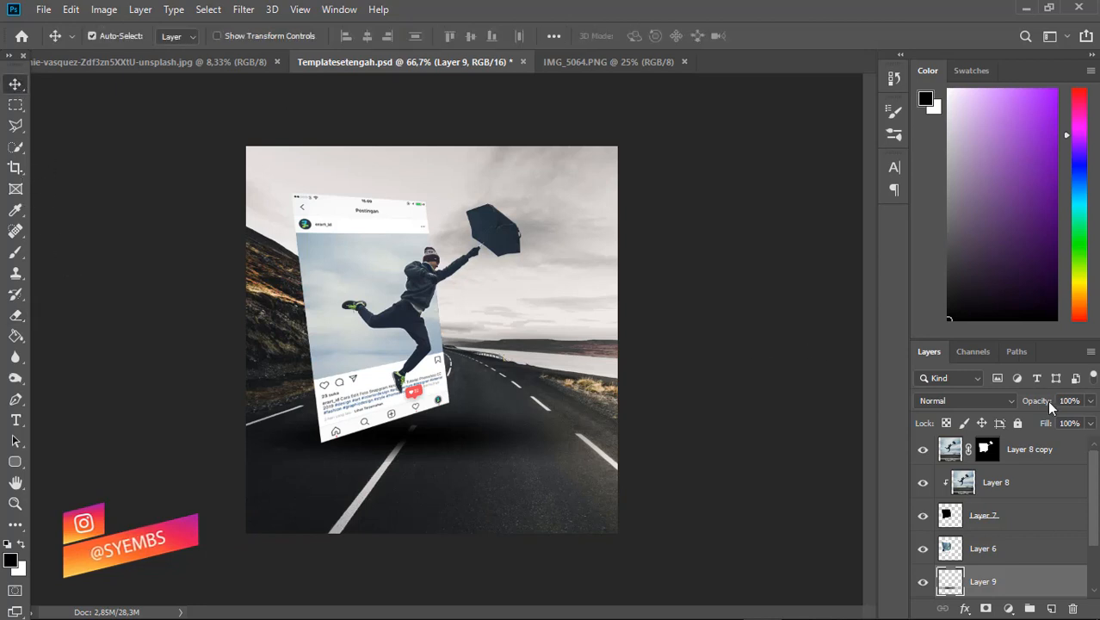
click(1090, 401)
drag(1090, 419, 1048, 423)
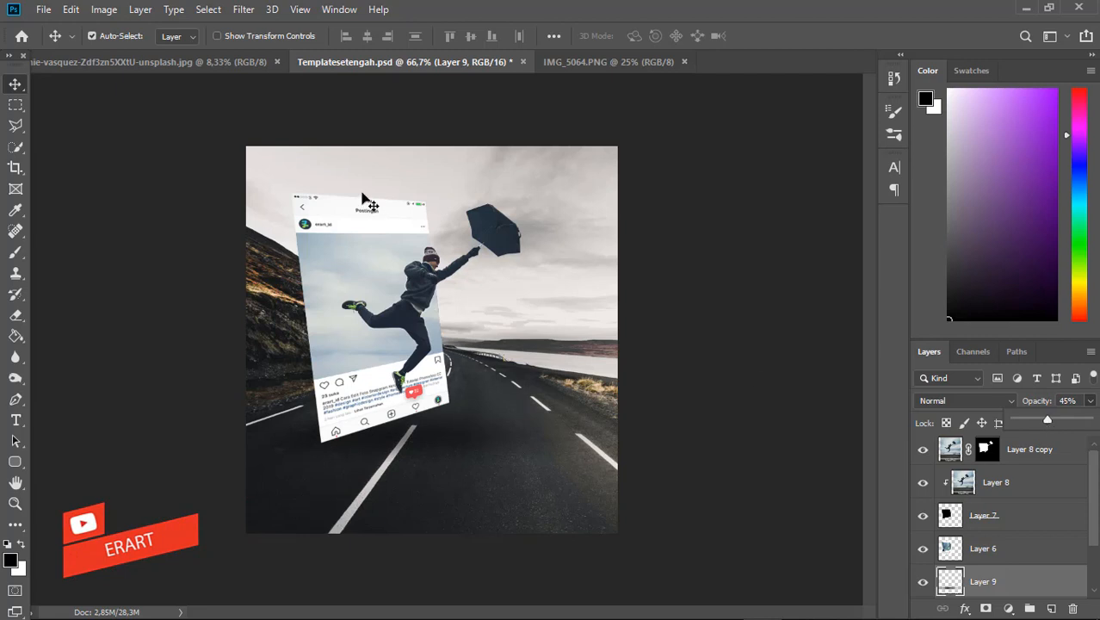
click(19, 86)
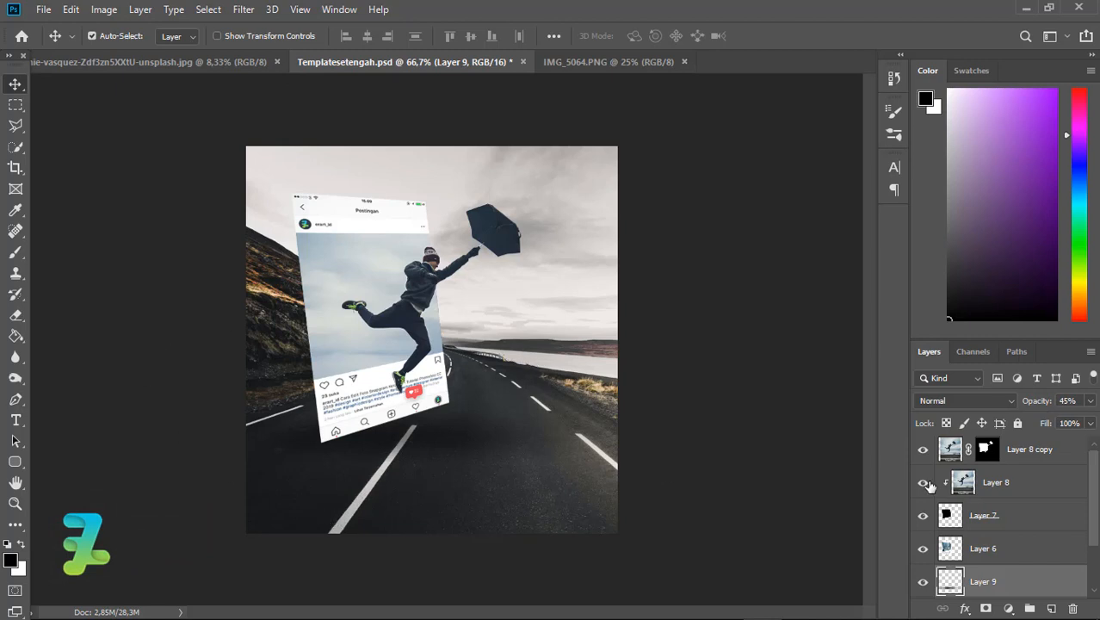
Add a new layer and draw a narrow vertical rectangle of about 9 x 468 px along the post's left edge
click(1052, 608)
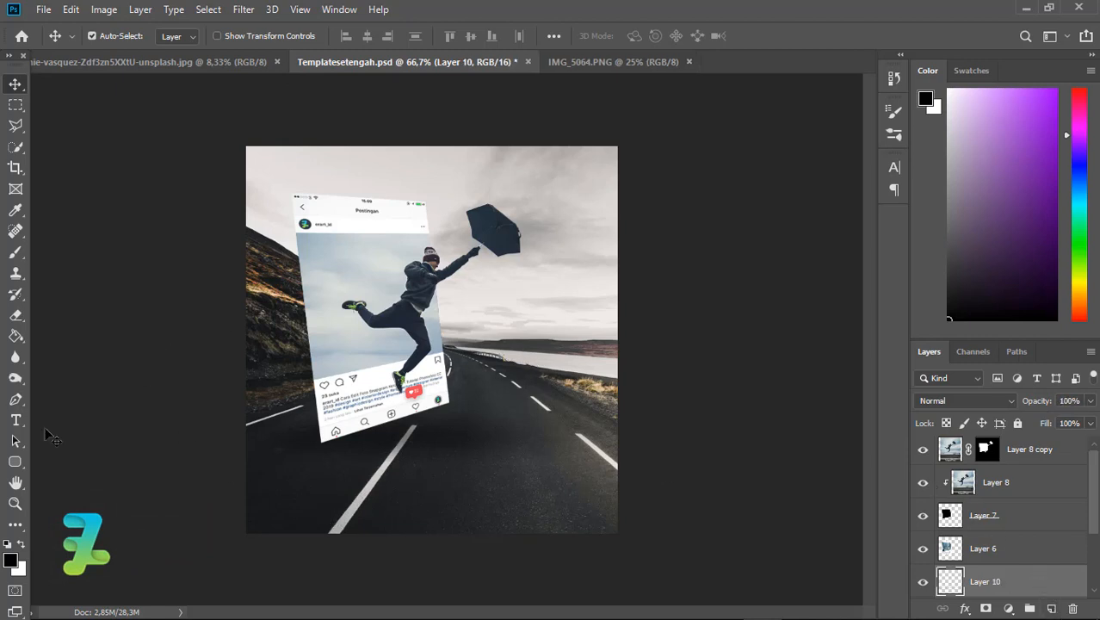
click(15, 464)
click(15, 466)
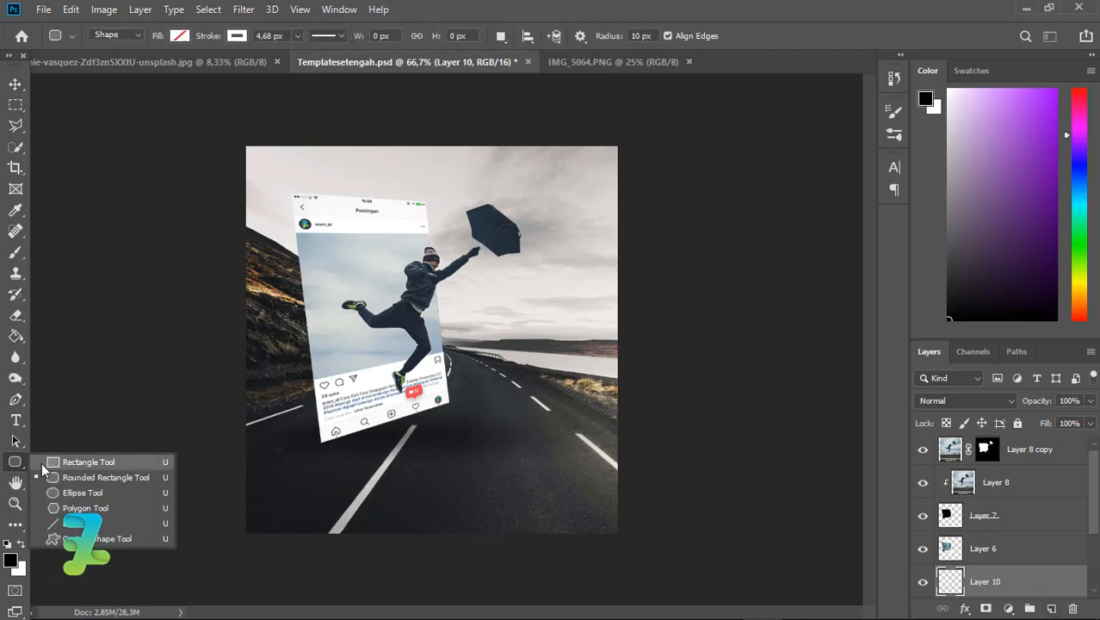
click(43, 461)
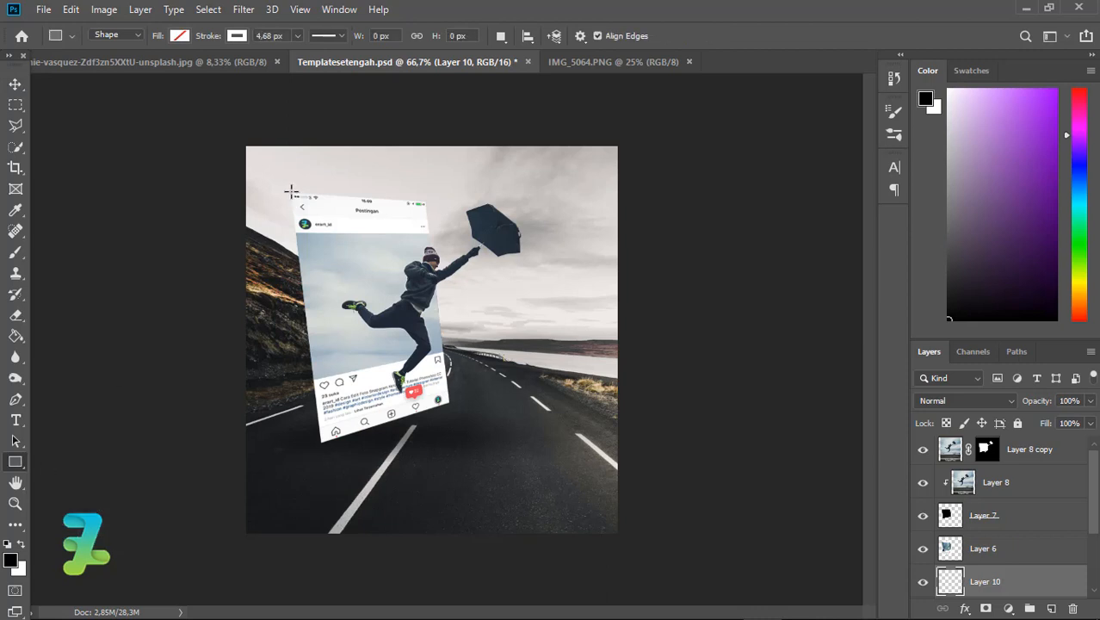
drag(291, 191, 294, 443)
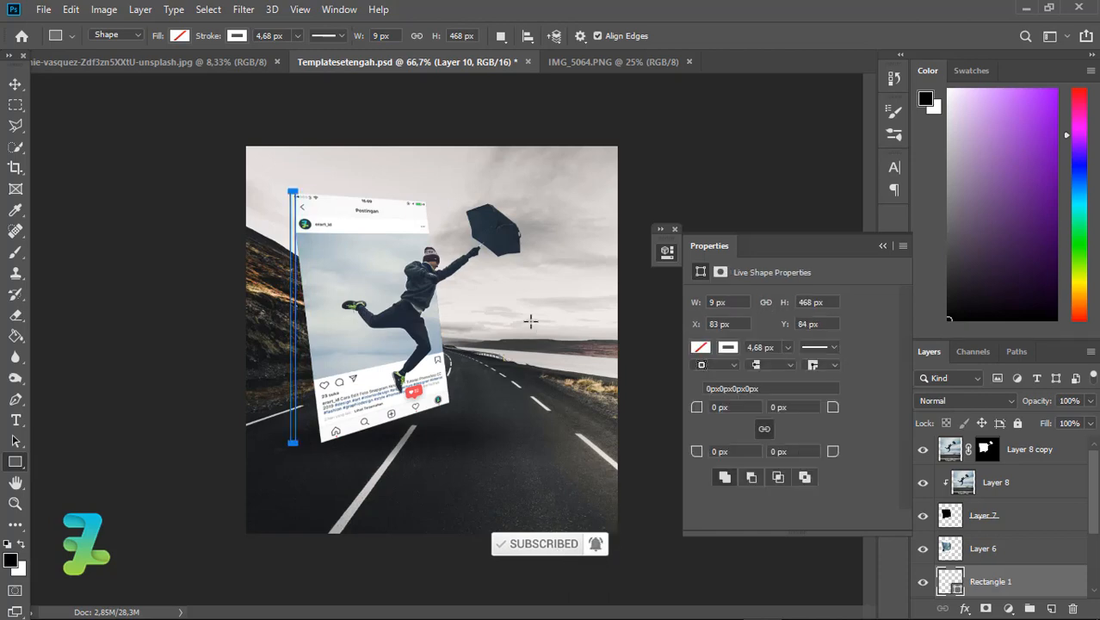
Remove the narrow rectangle's stroke and fill it with black
click(228, 38)
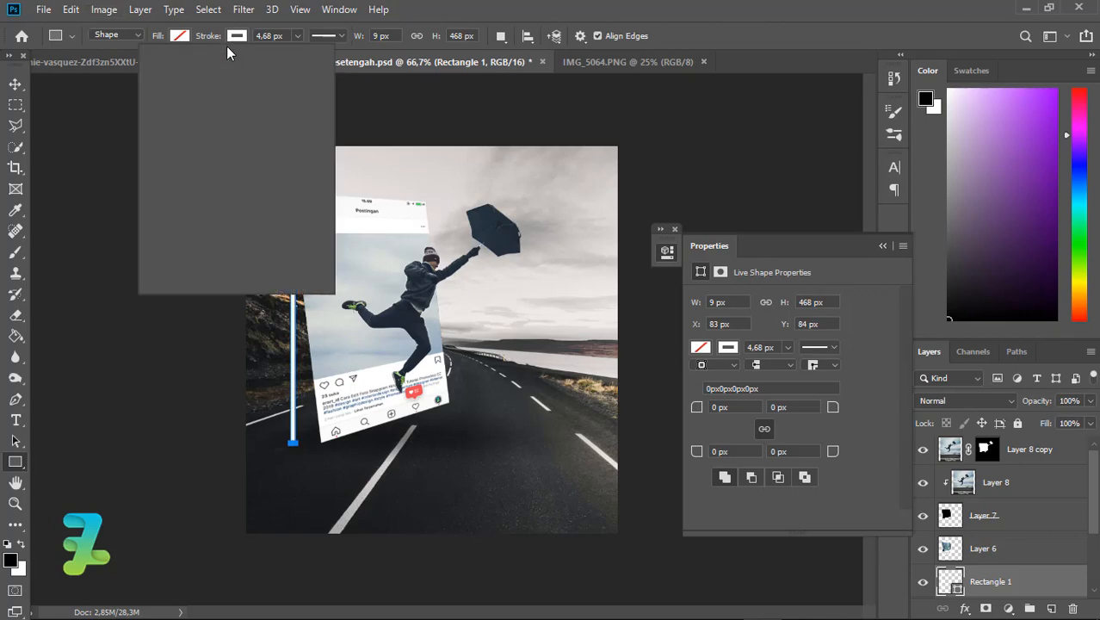
click(179, 36)
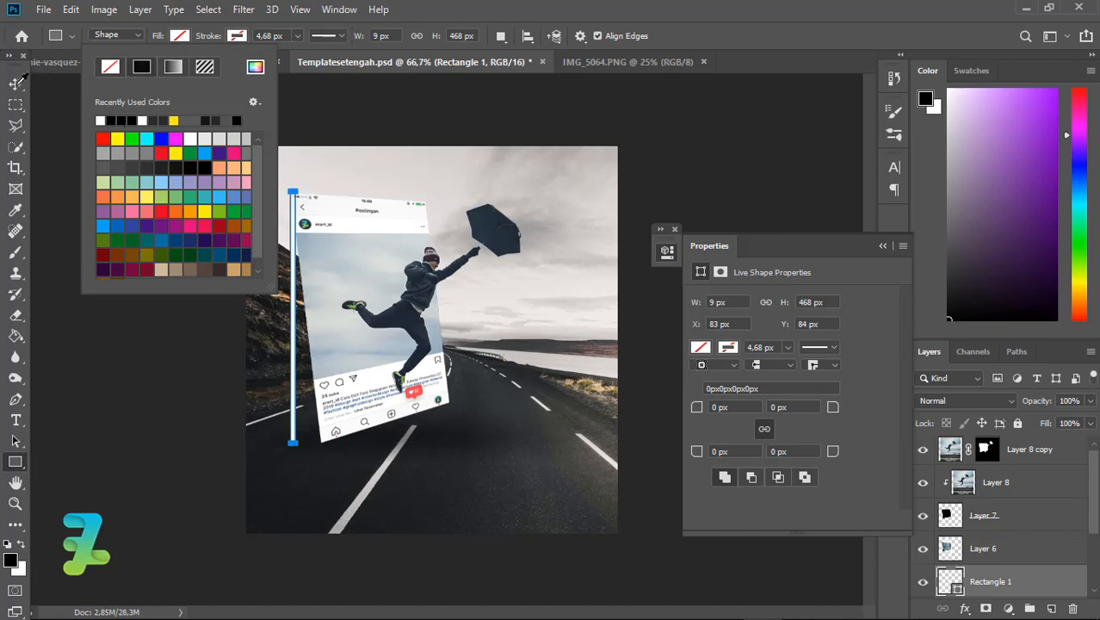
click(16, 83)
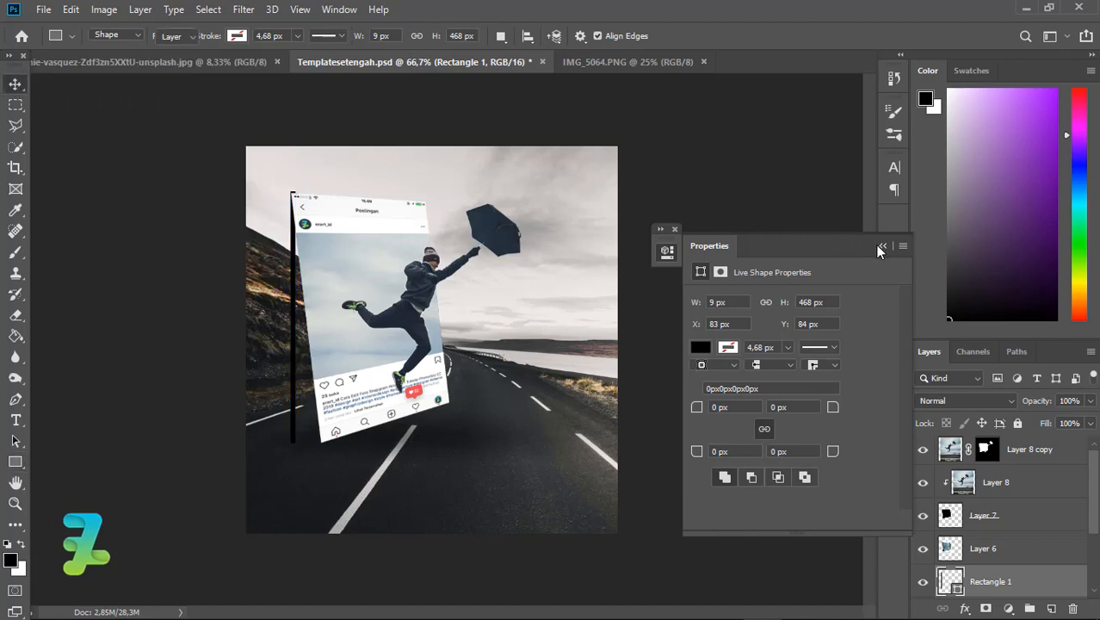
click(882, 245)
click(13, 80)
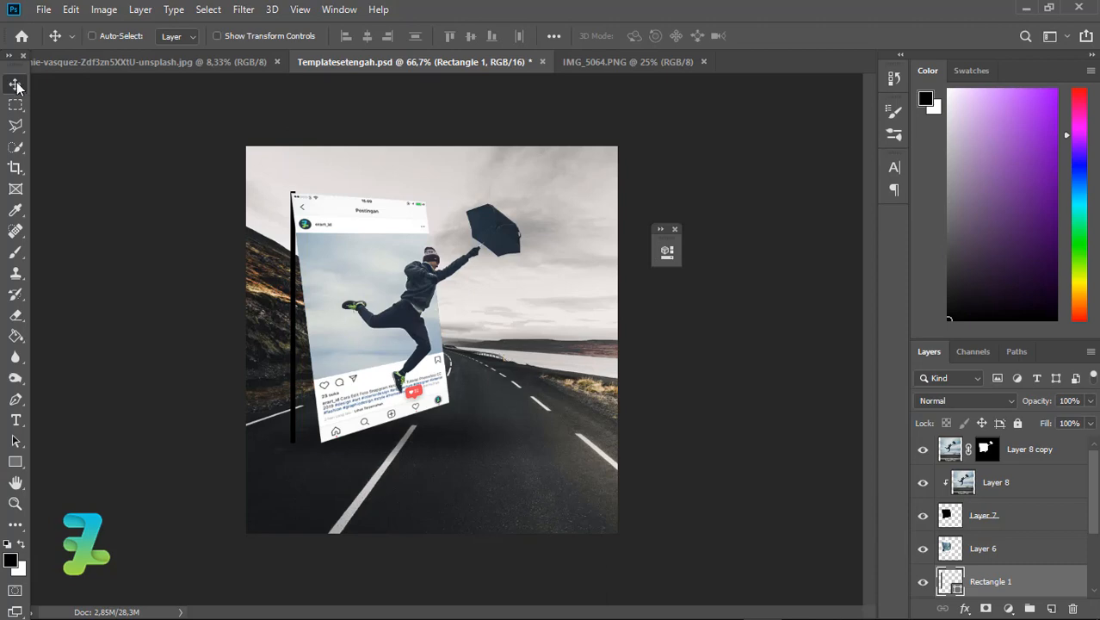
Rotate the black bar to about -7.1° to match the post's tilt and move it flush against the post's left edge
key(ctrl+plus)
key(ctrl+plus)
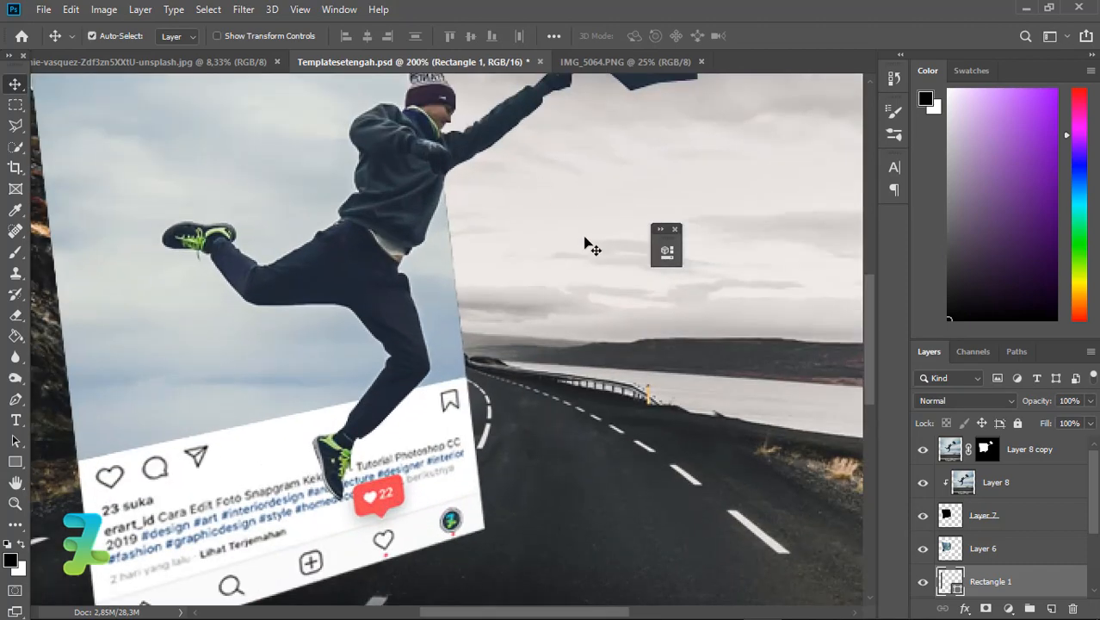
key(ctrl)
key(ctrl+minus)
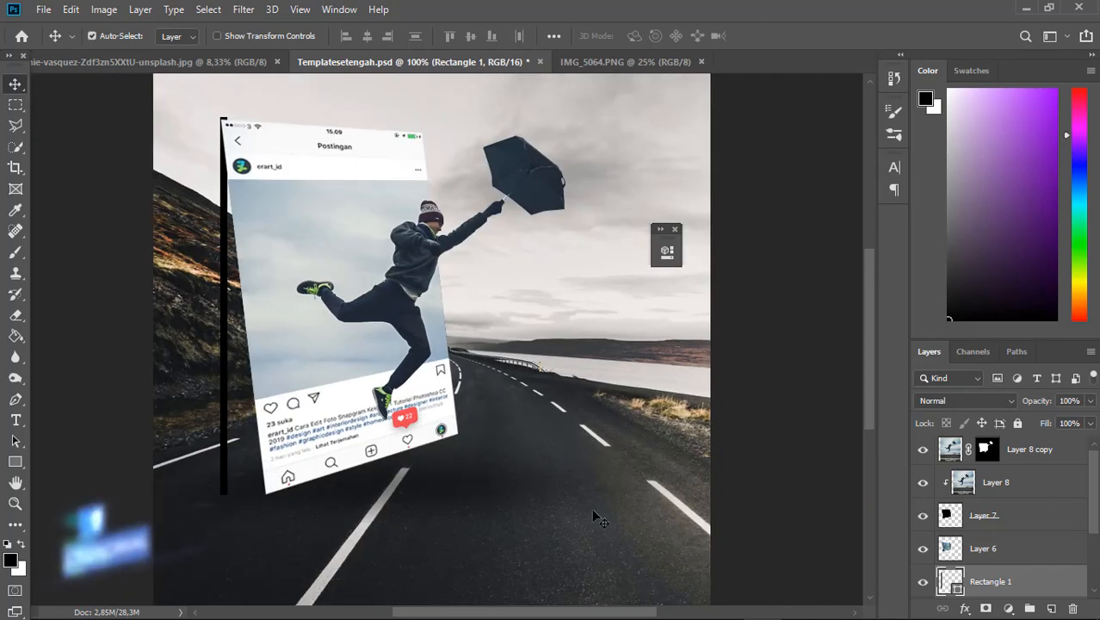
drag(644, 612, 597, 607)
key(ctrl)
key(ctrl+plus)
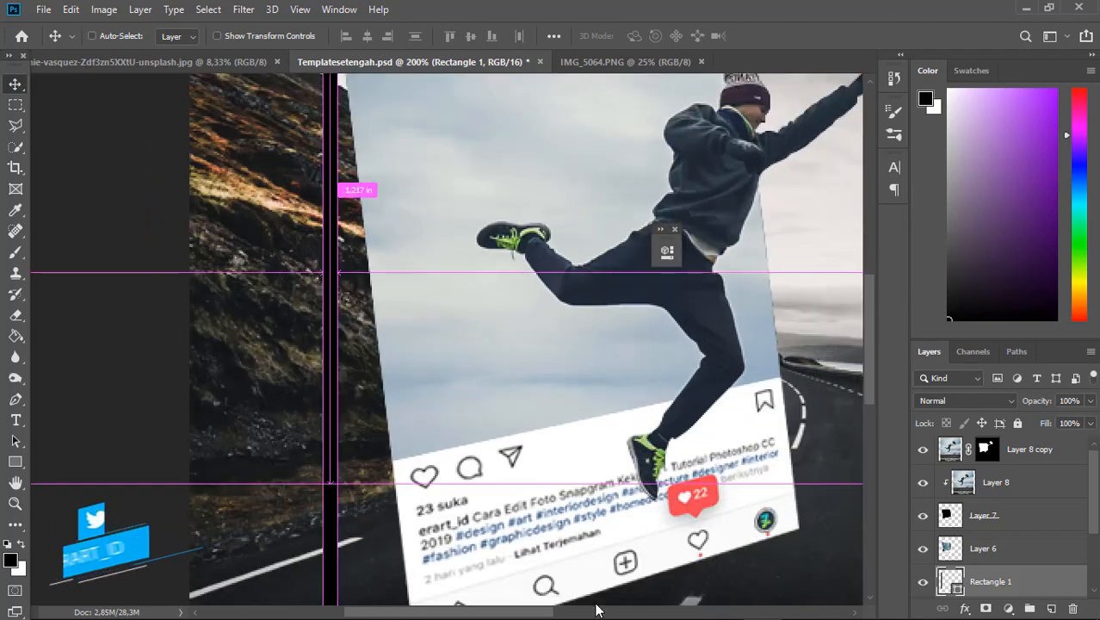
key(ctrl+minus)
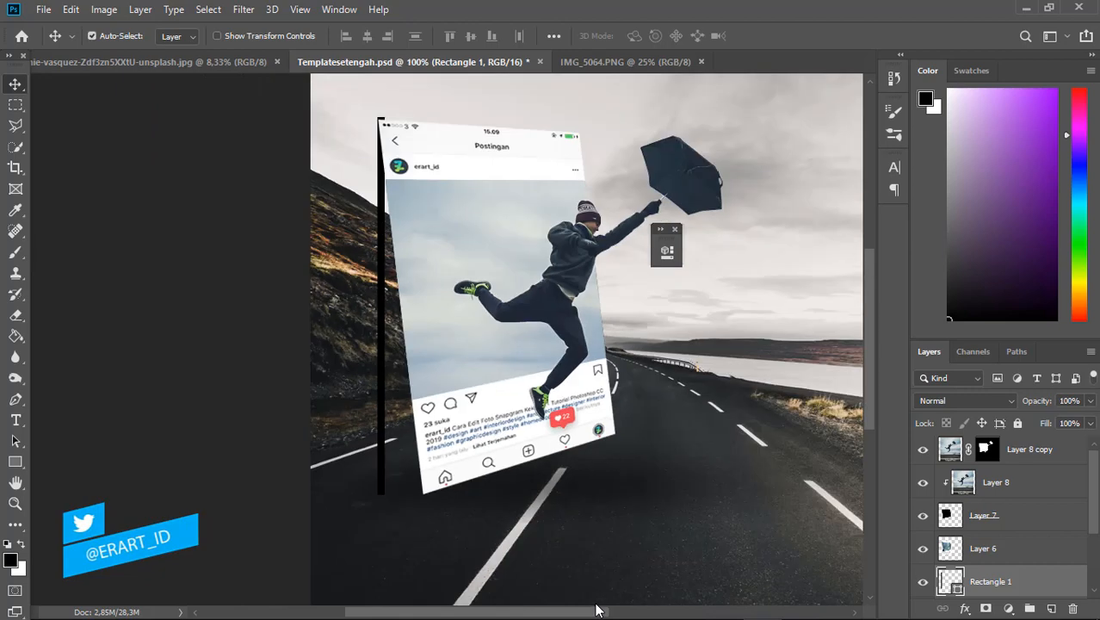
click(71, 9)
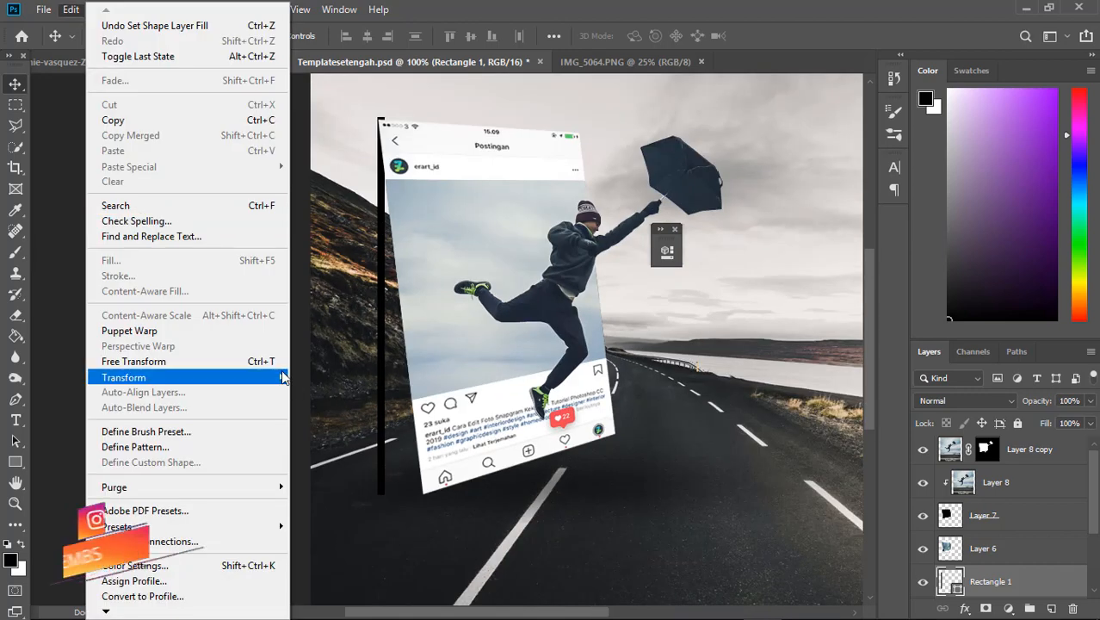
mouse_move(258, 377)
click(315, 415)
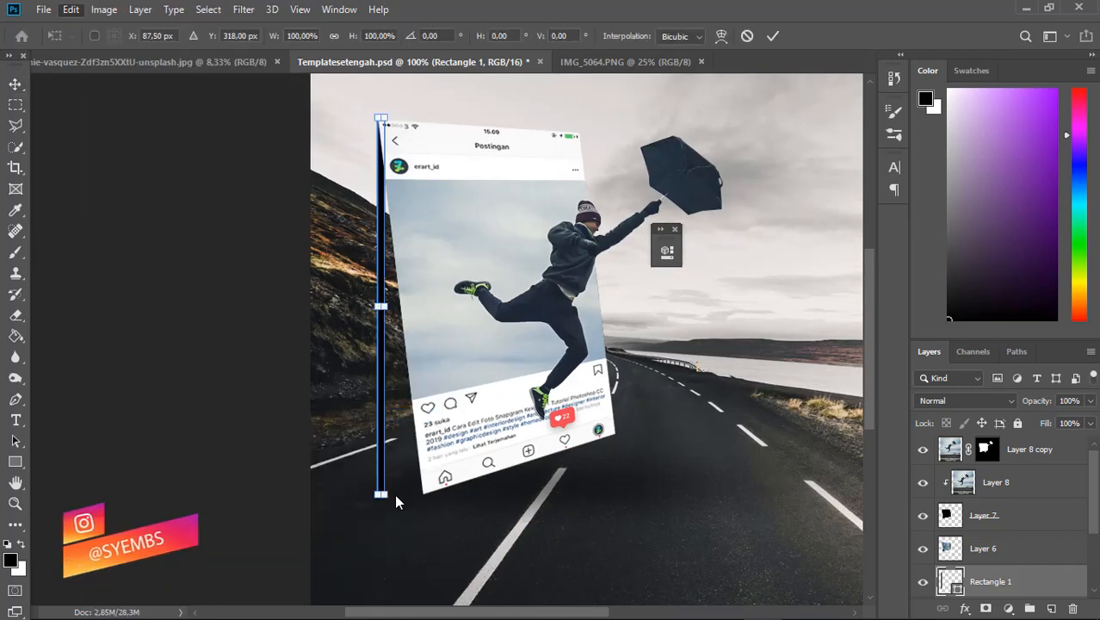
drag(415, 503, 419, 507)
drag(425, 517, 430, 525)
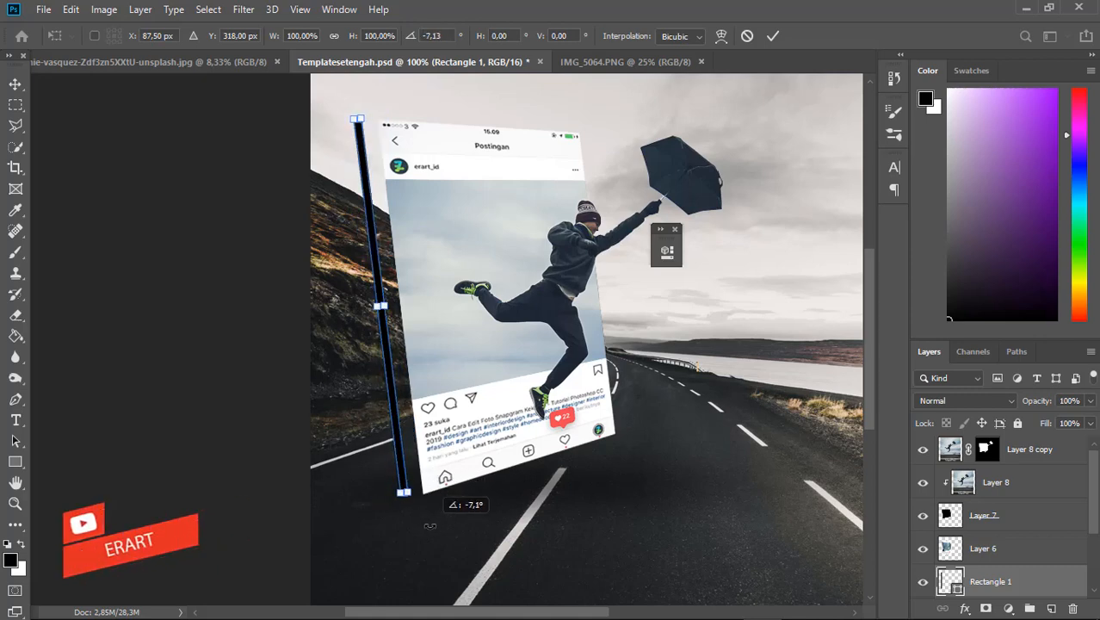
key(Return)
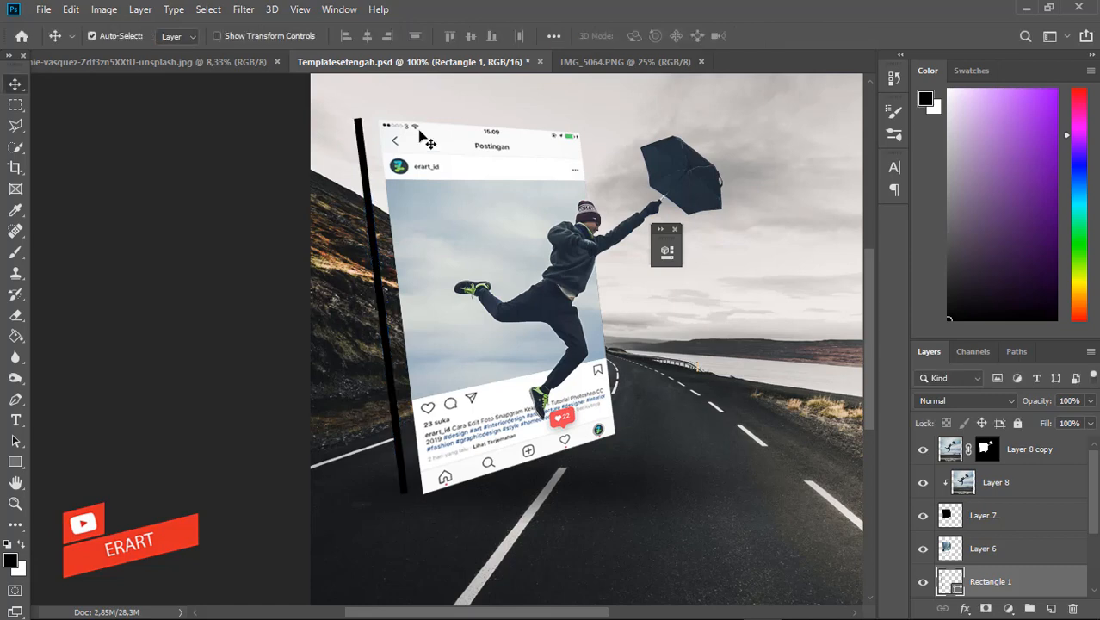
drag(365, 140, 379, 143)
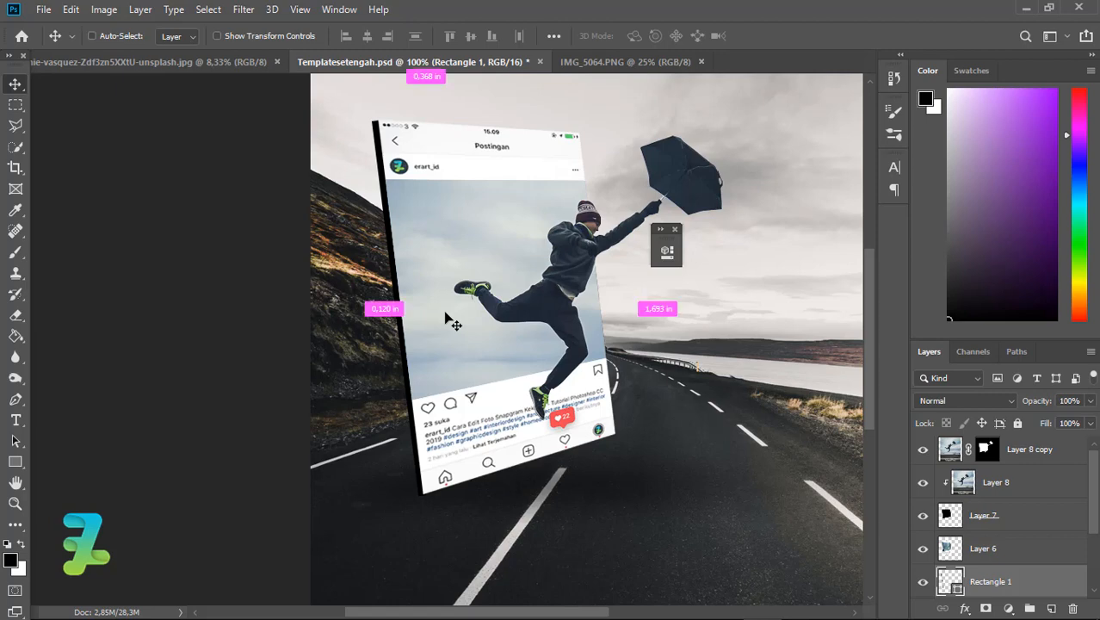
Examine the black bar along the post's left edge up close and check the two jumping-man layers by briefly hiding each one
scroll(448, 315, up, 1)
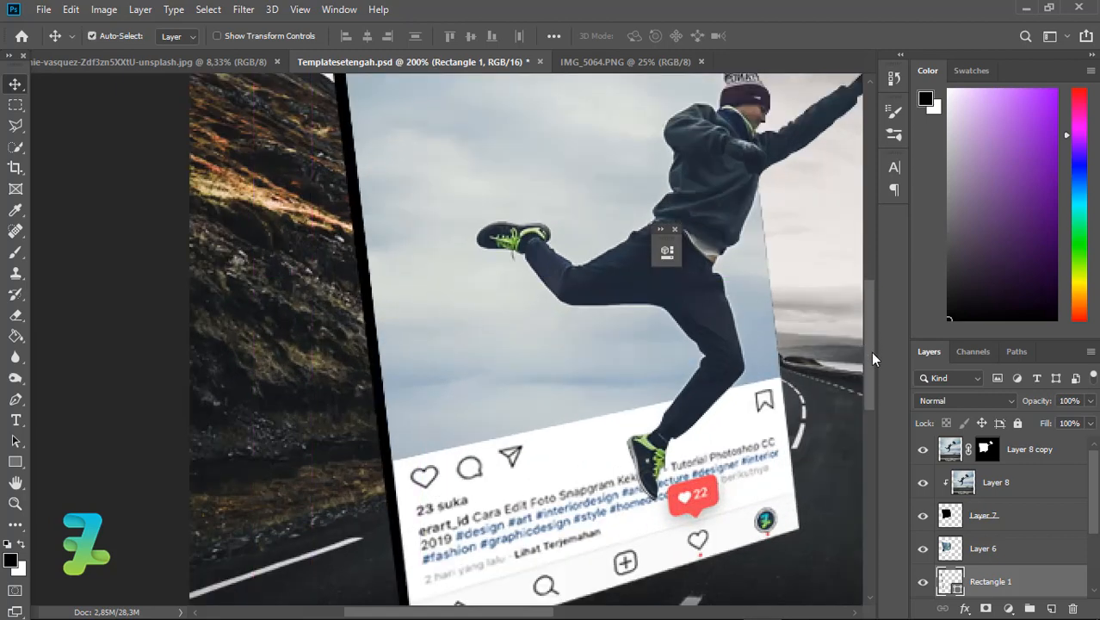
drag(873, 354, 876, 366)
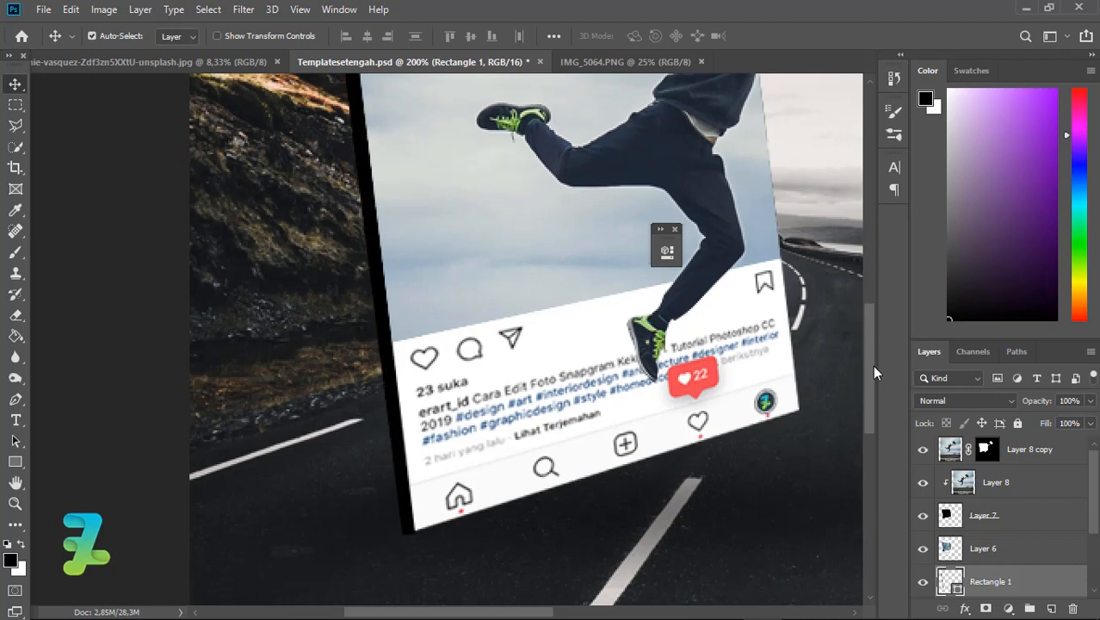
drag(869, 359, 863, 272)
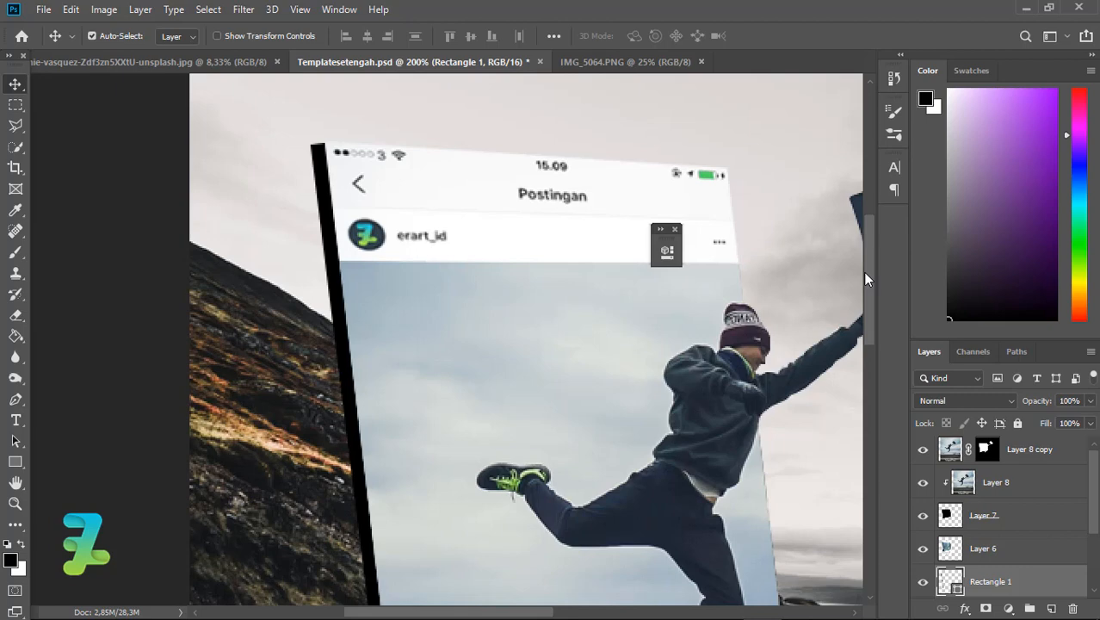
key(ctrl)
key(ctrl+minus)
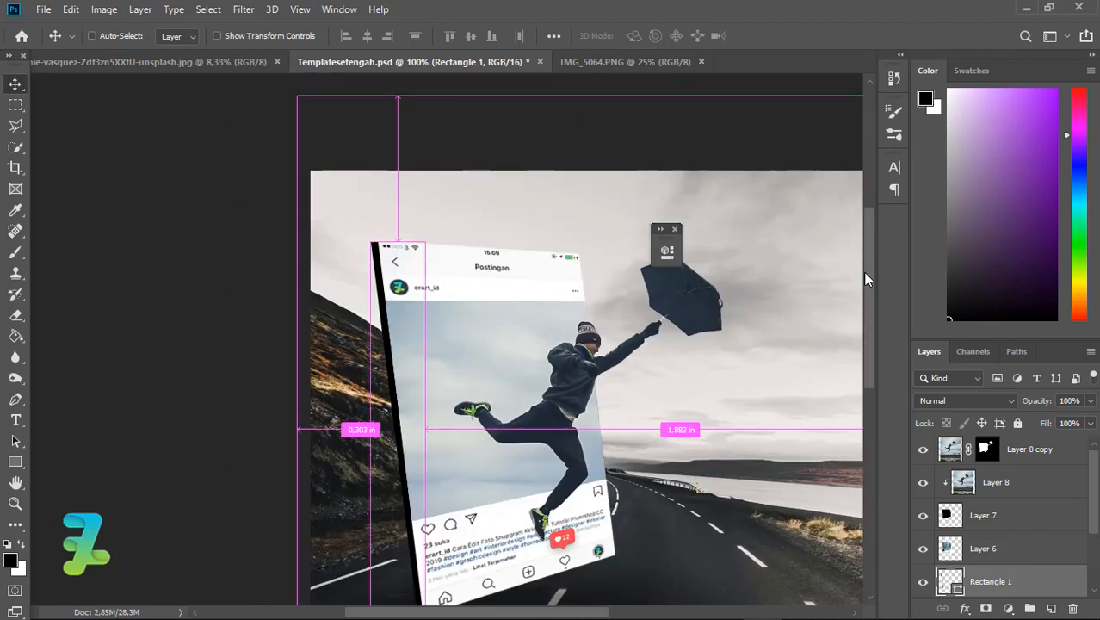
key(ctrl+plus)
drag(865, 246, 869, 294)
click(926, 456)
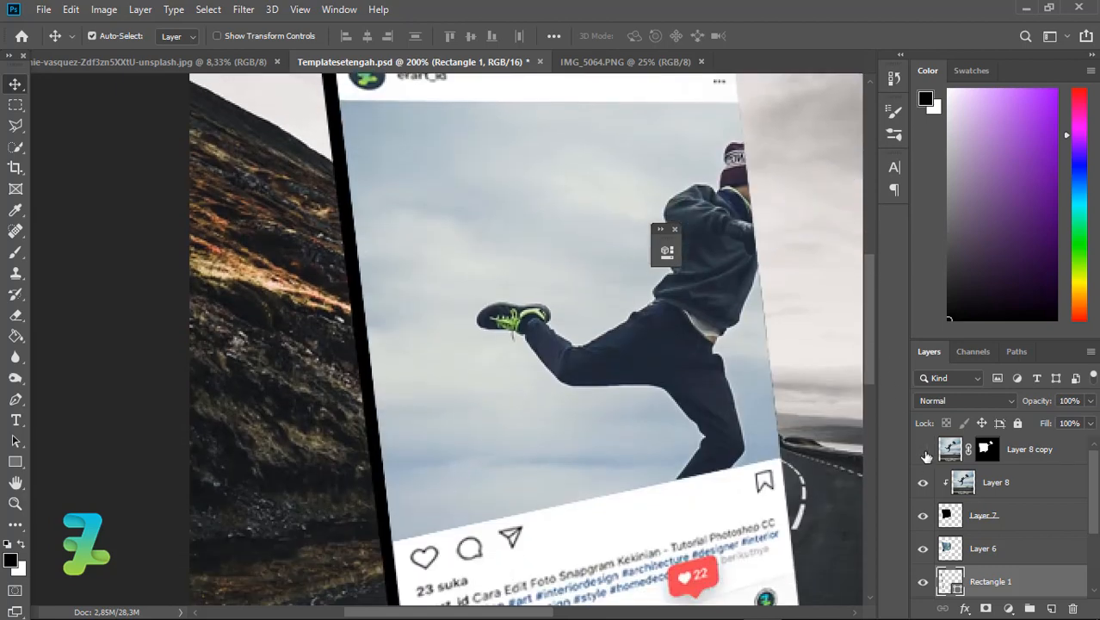
click(924, 487)
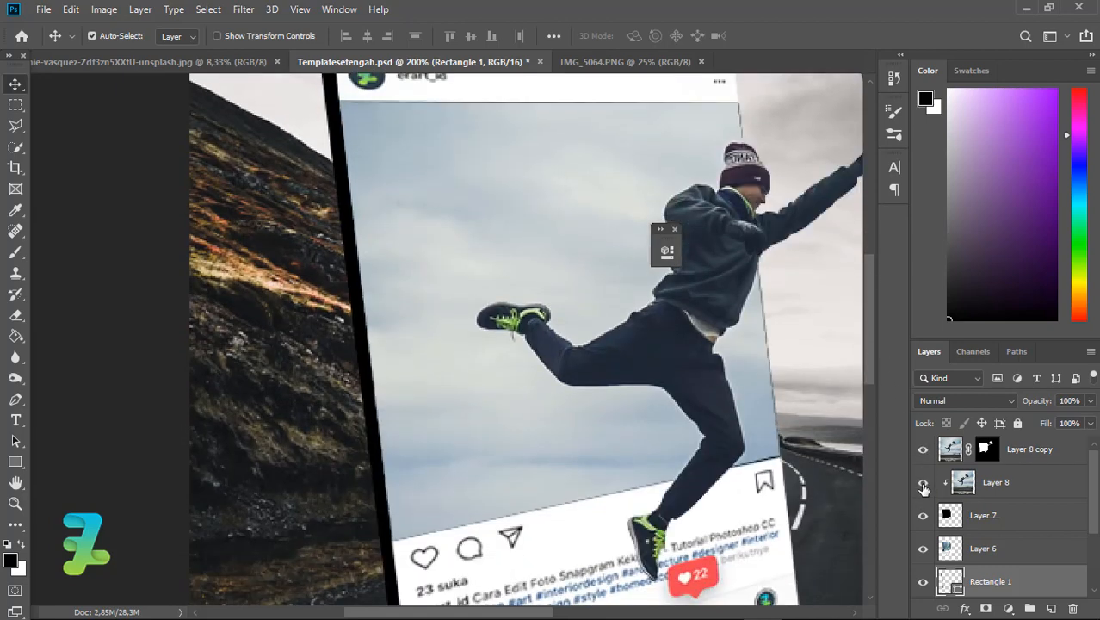
click(924, 487)
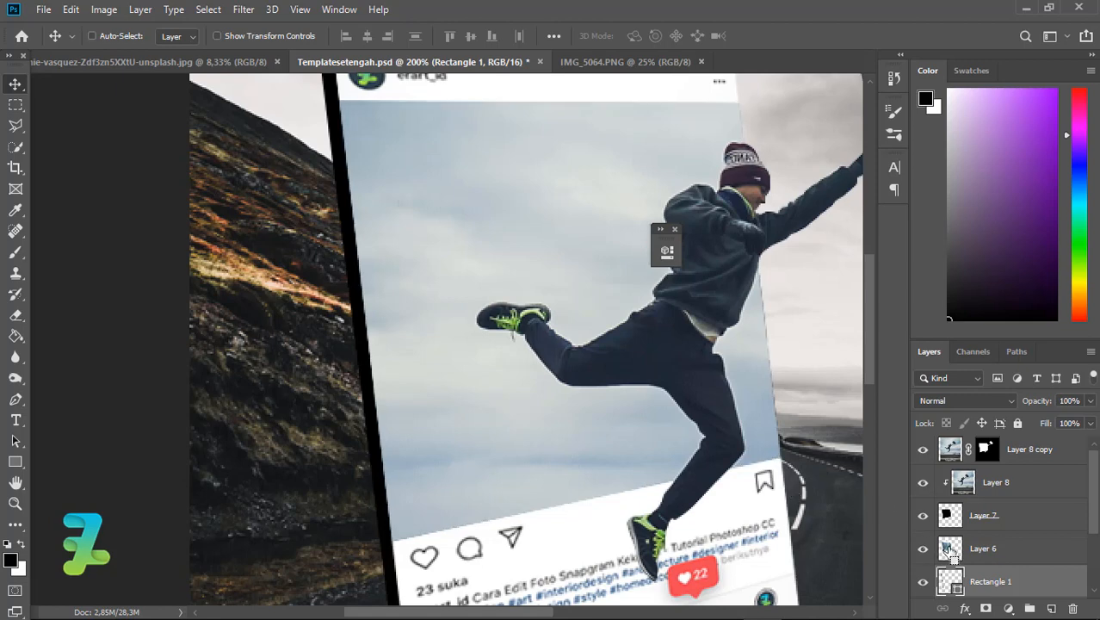
ctrl+click(949, 548)
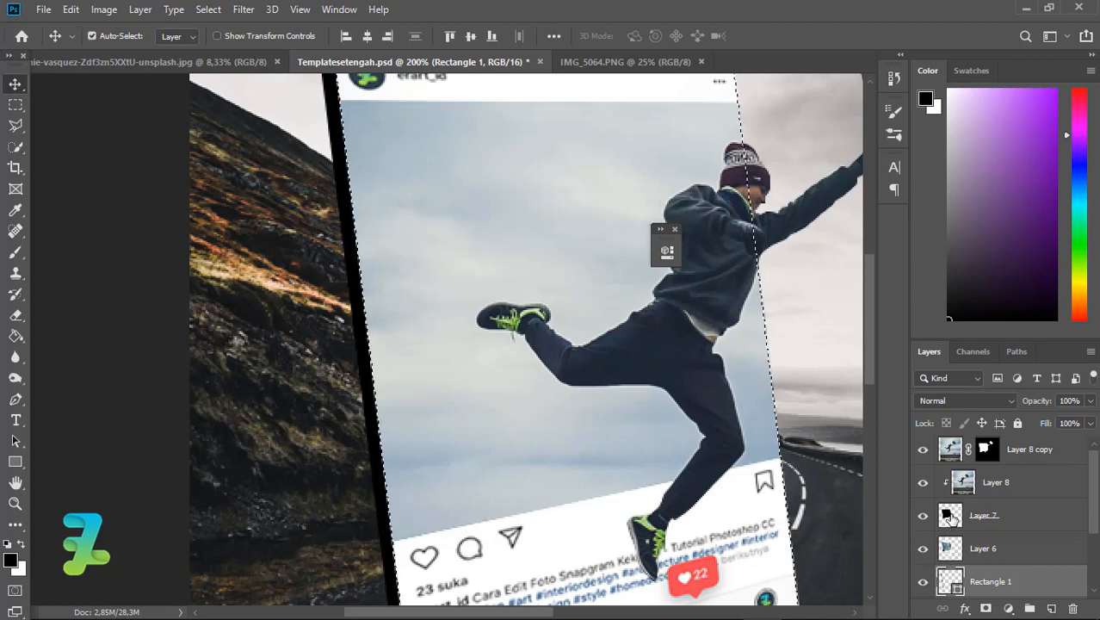
click(950, 515)
click(16, 253)
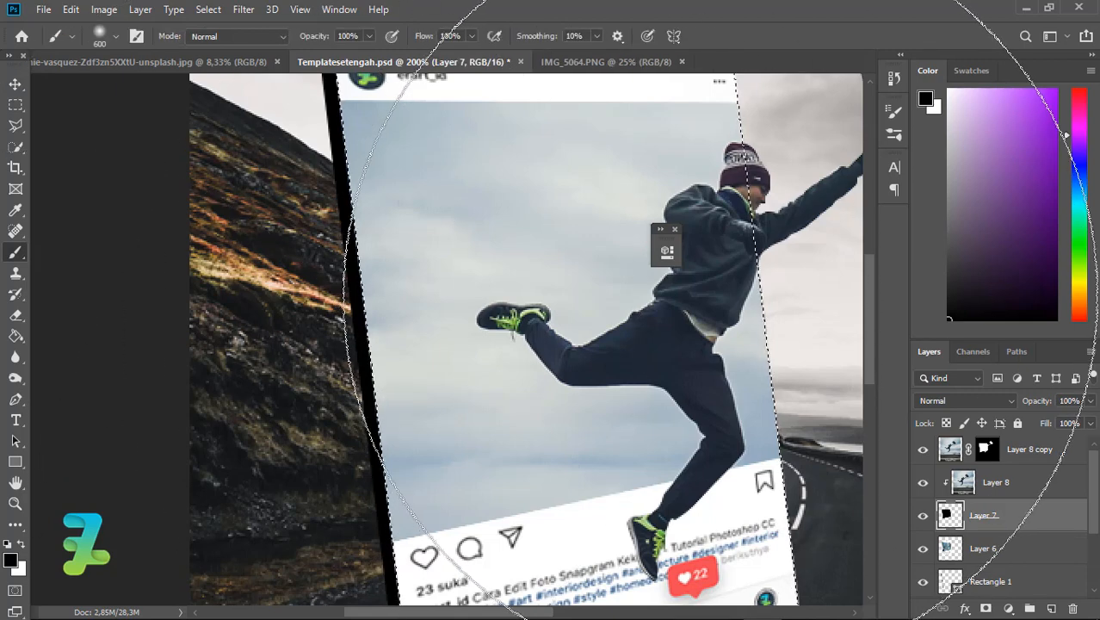
key(bracketleft)
key(bracketleft)
key(bracketleft)
key(bracketleft)
key(bracketleft)
key(bracketleft)
key(bracketleft)
key(bracketleft)
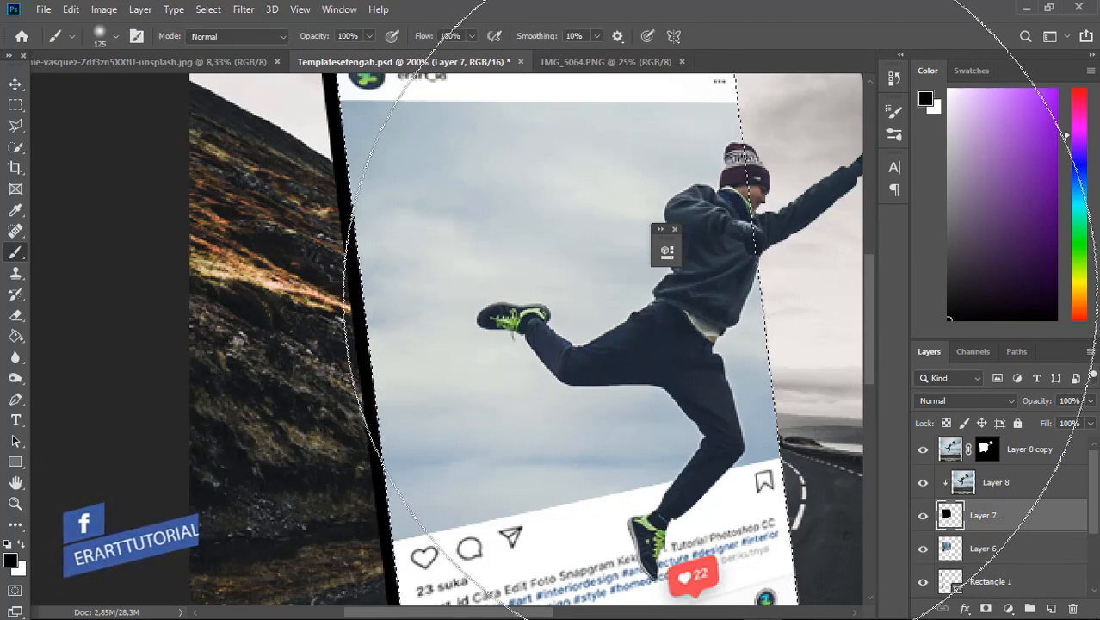
key(bracketleft)
key(bracketleft)
key(bracketleft)
key(bracketleft)
key(bracketleft)
key(bracketleft)
key(bracketleft)
key(bracketleft)
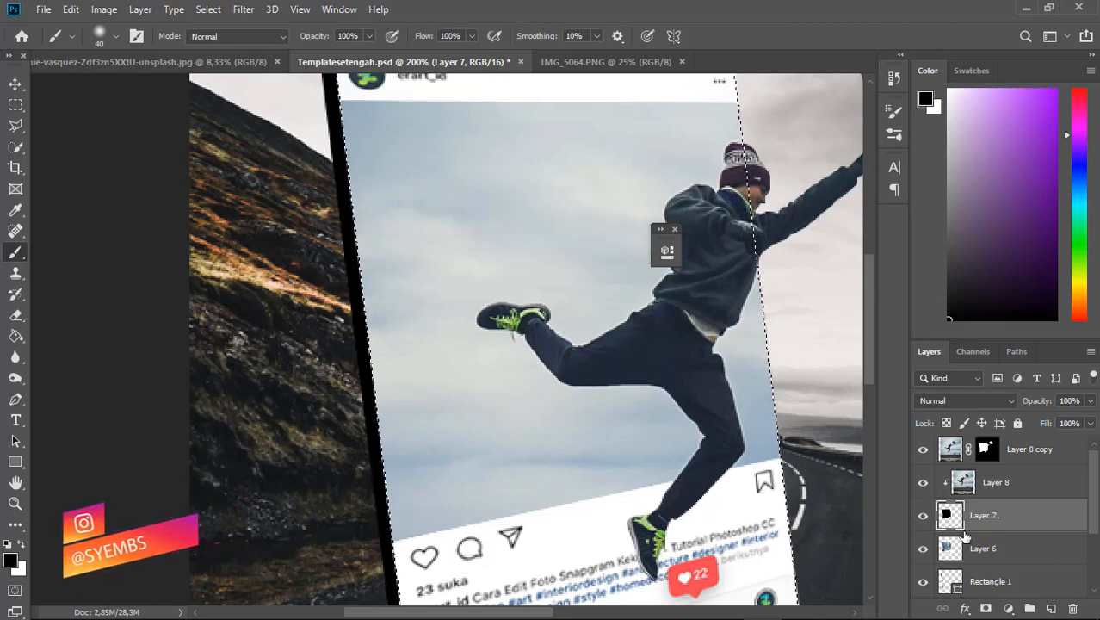
key(ctrl+d)
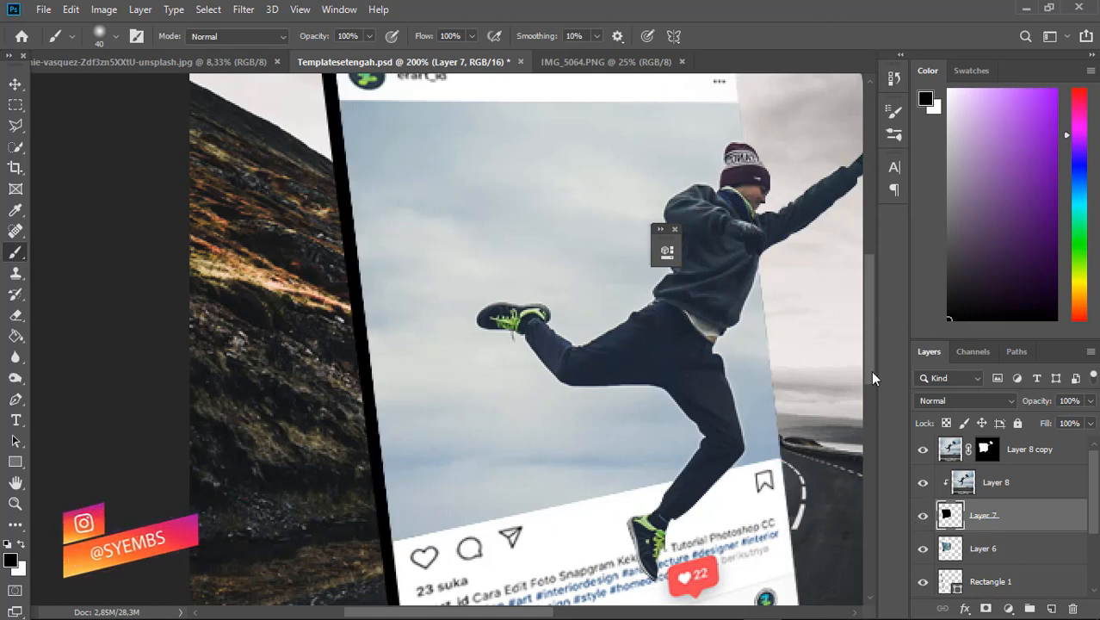
ctrl+click(949, 549)
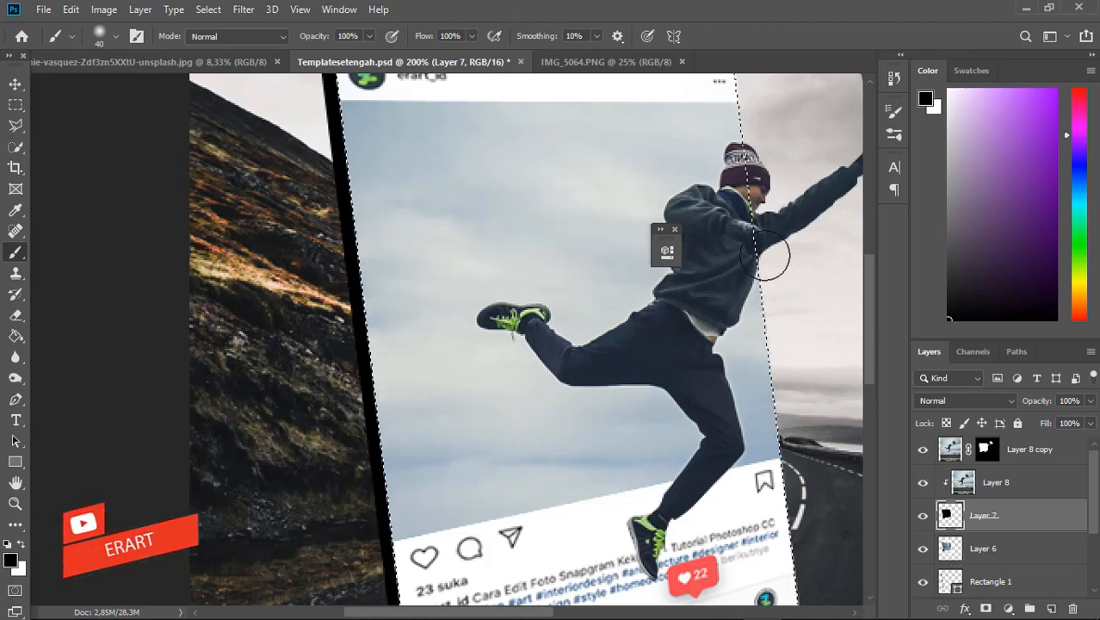
key(ctrl+d)
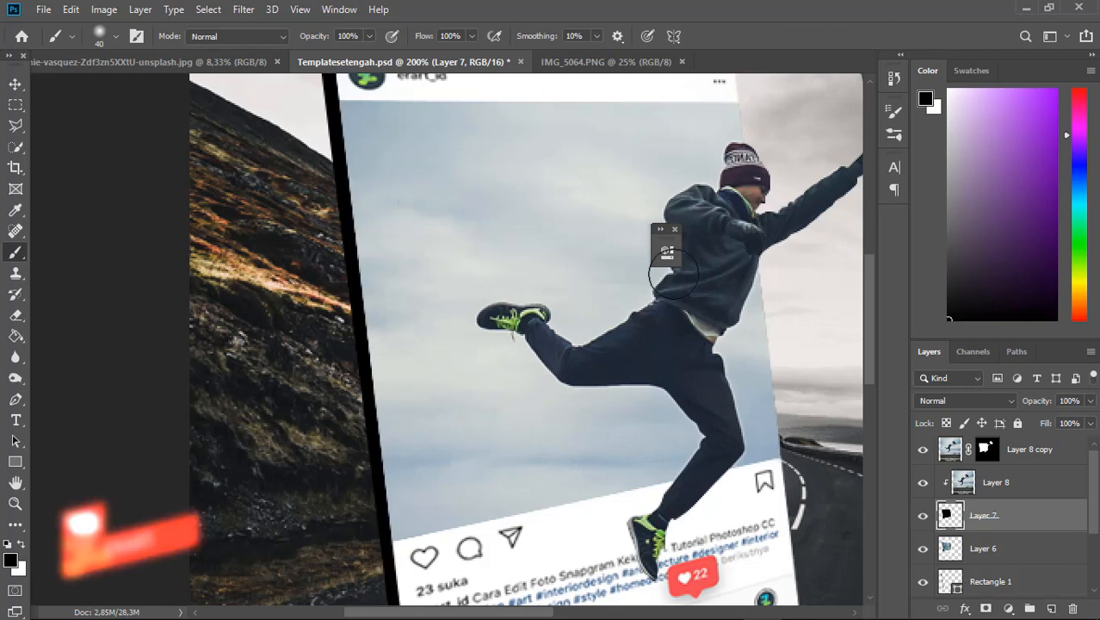
Add a Color Lookup adjustment layer above Layer 8 copy at the top of the layer stack
key(ctrl+minus)
key(ctrl+minus)
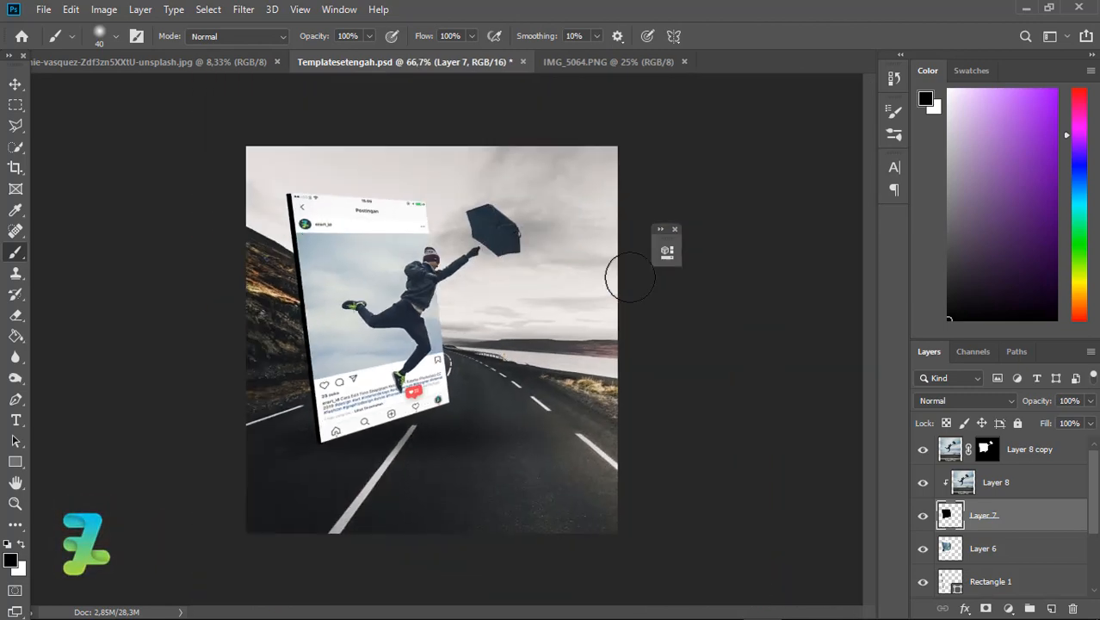
key(ctrl+minus)
key(ctrl+plus)
click(15, 84)
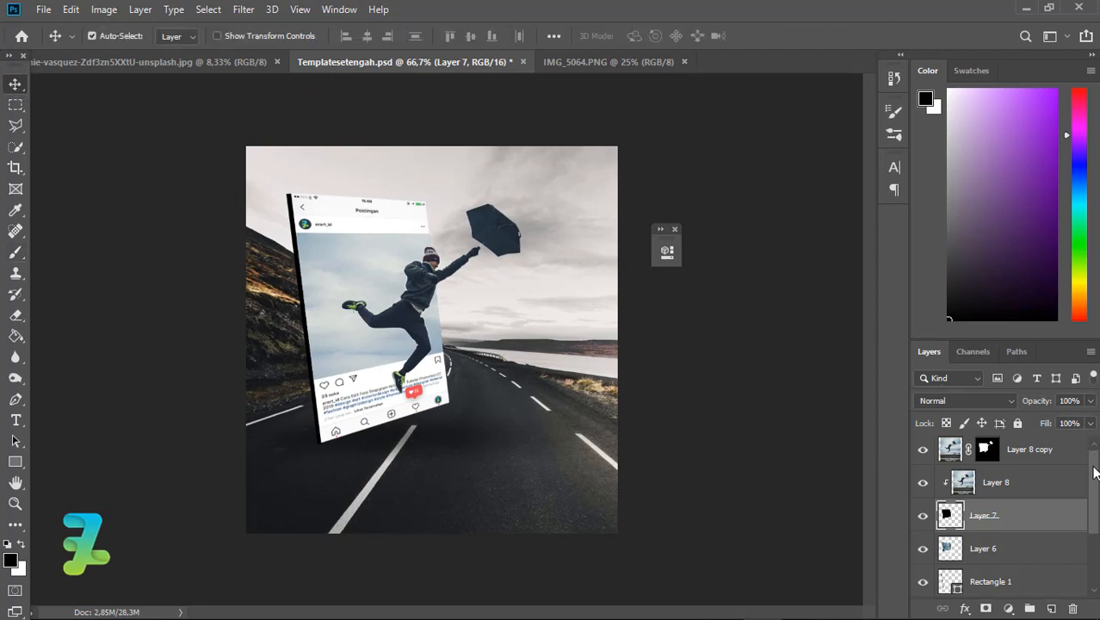
scroll(1091, 469, up, 1)
key(alt+period)
click(1012, 609)
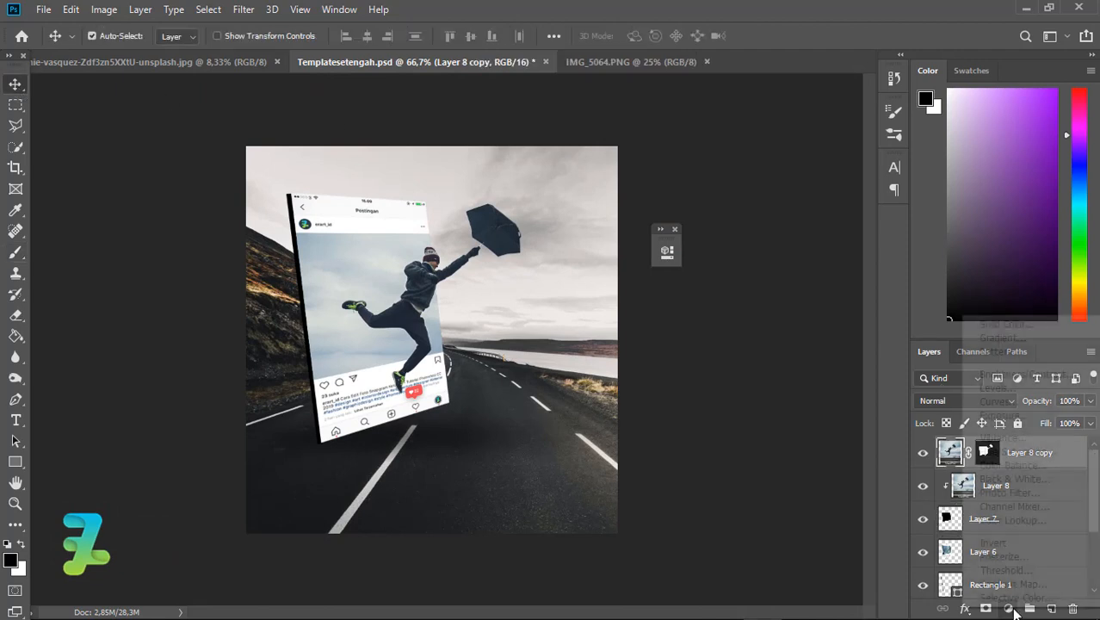
click(1019, 521)
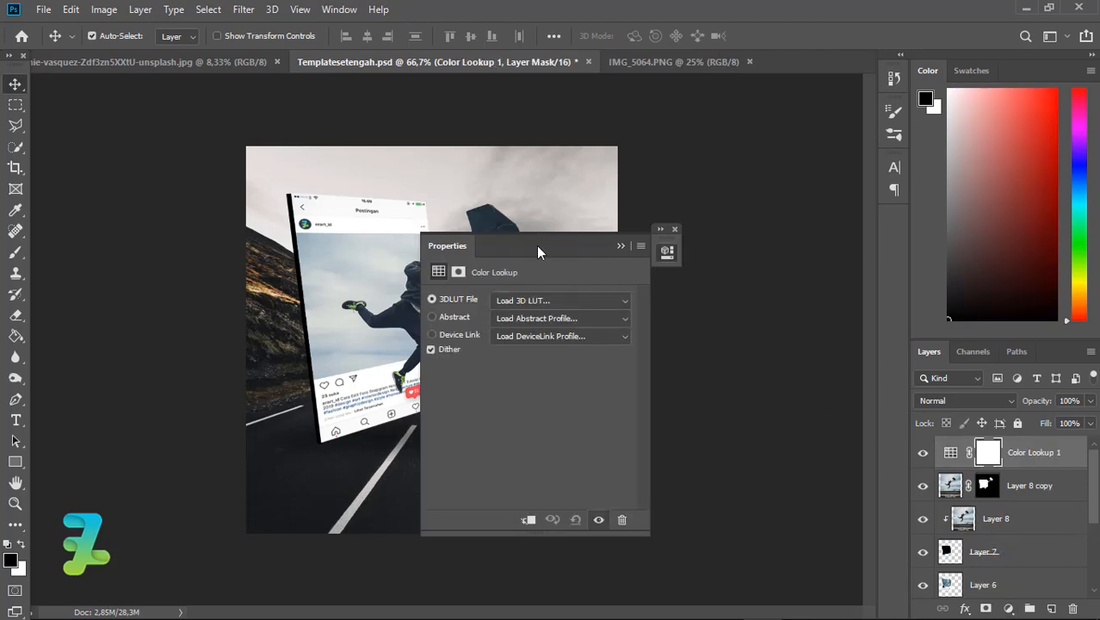
drag(547, 249, 746, 129)
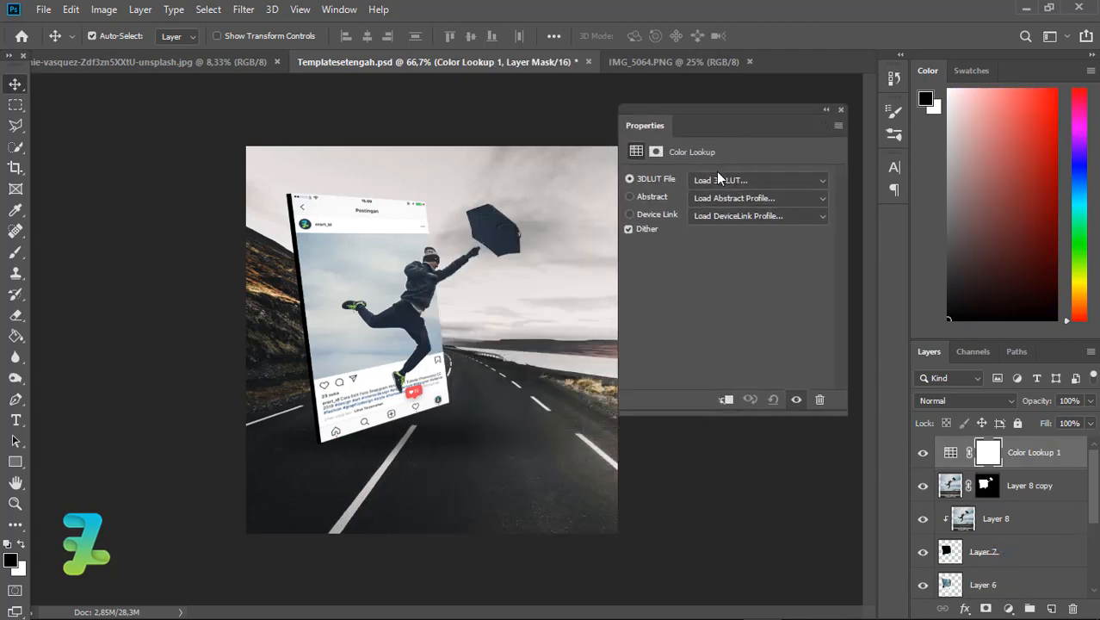
Try the FallColors.look 3D LUT on the Color Lookup layer and replace it with FoggyNight.3DL
click(718, 177)
click(720, 177)
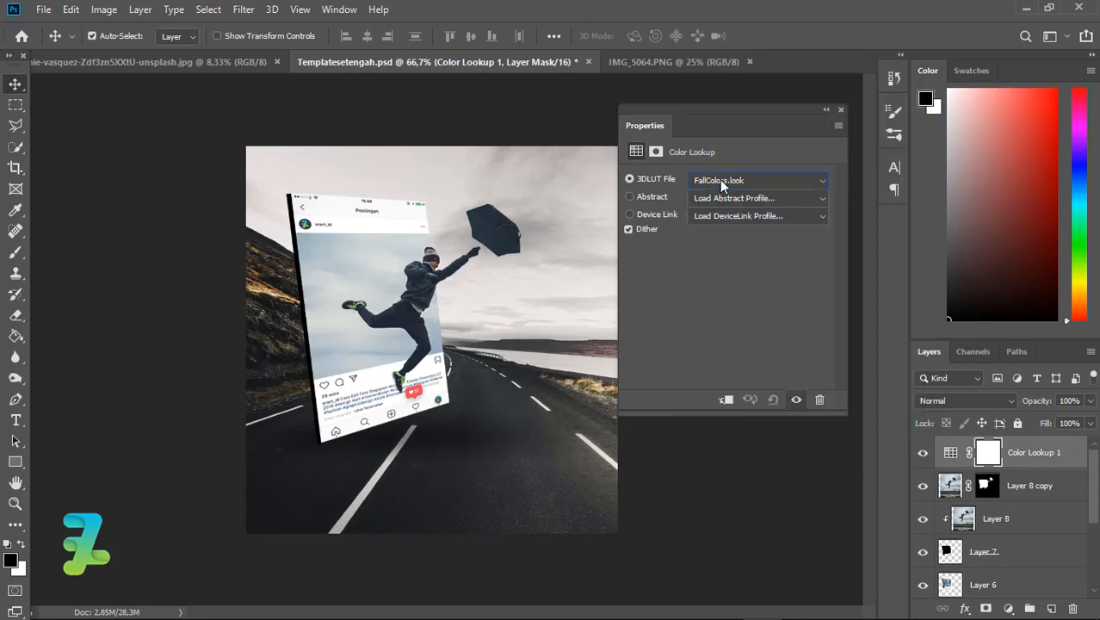
click(720, 179)
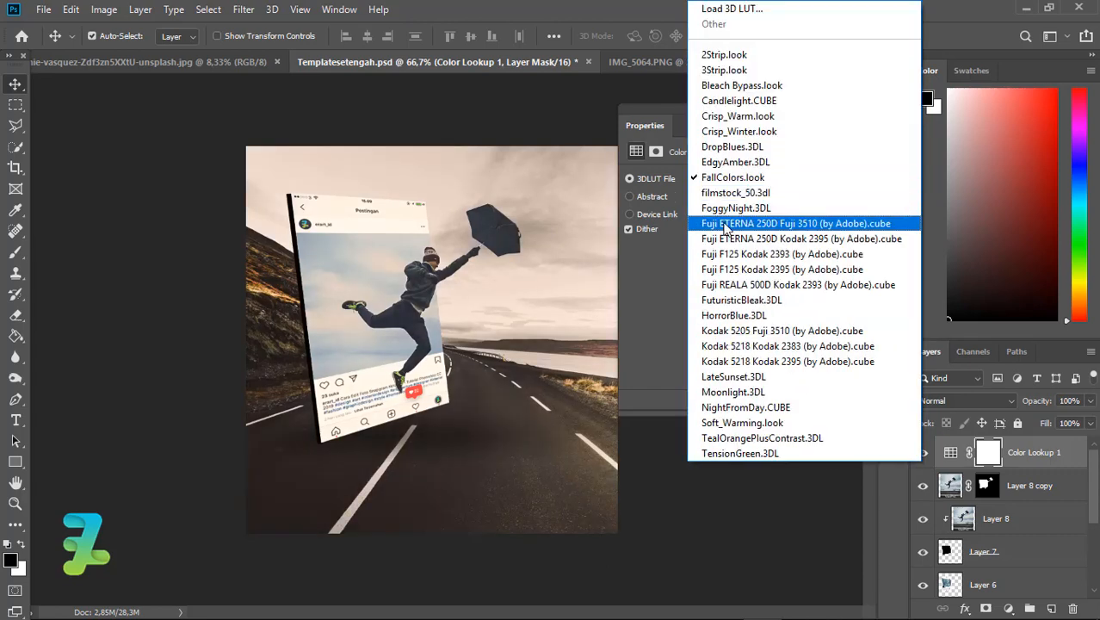
click(726, 208)
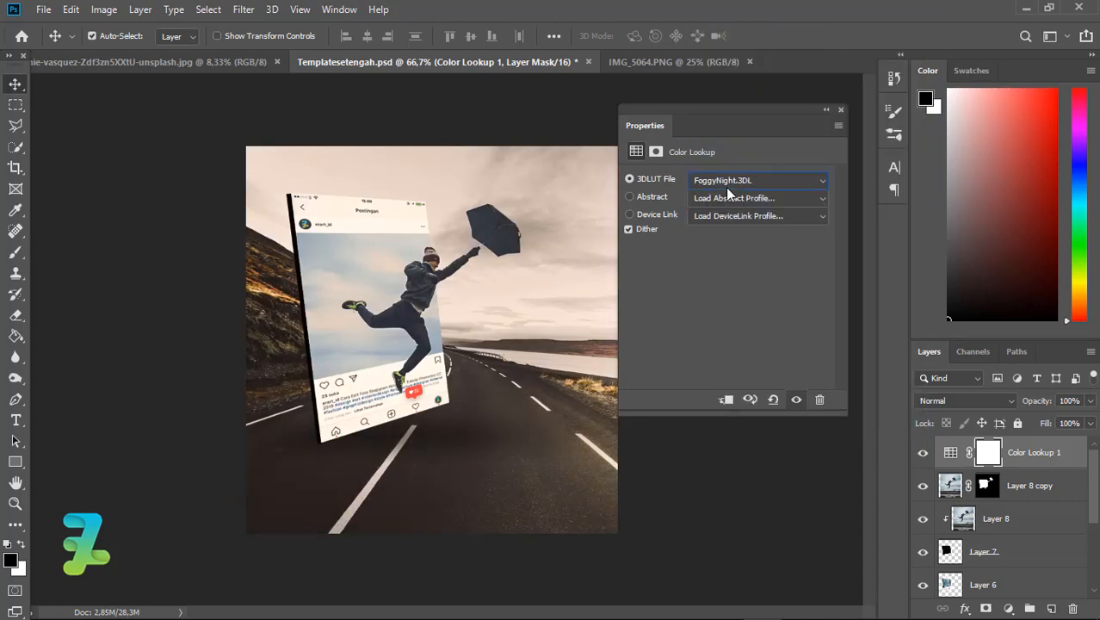
click(841, 112)
Set the Color Lookup layer's blend mode to Overlay and its opacity to 20%, comparing the image with and without the effect
click(944, 405)
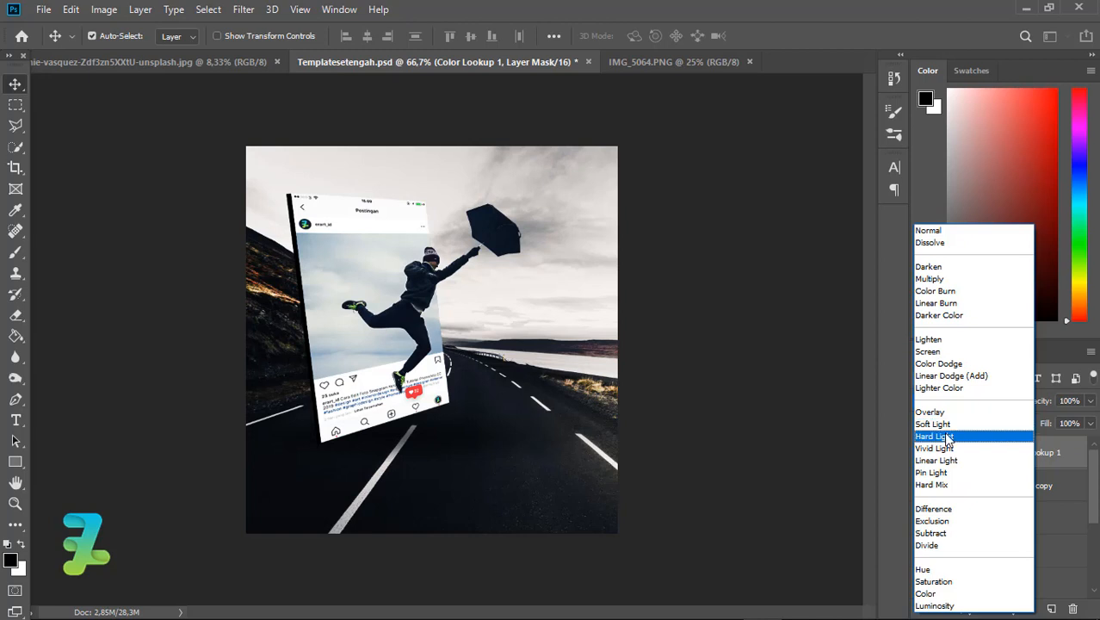
click(932, 413)
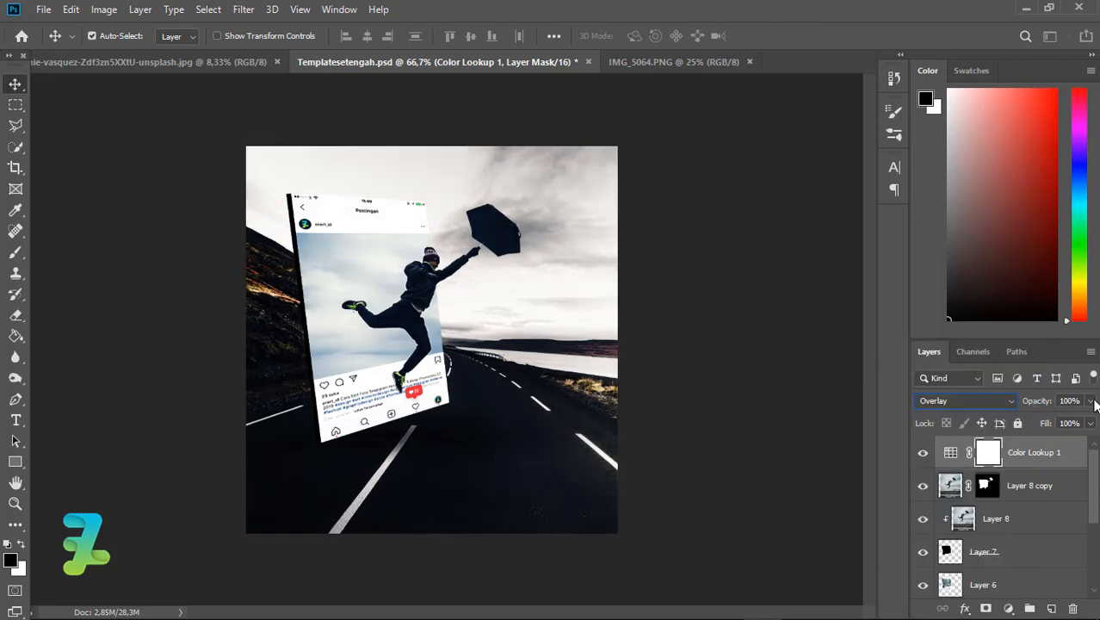
click(1092, 402)
drag(1057, 426, 1041, 426)
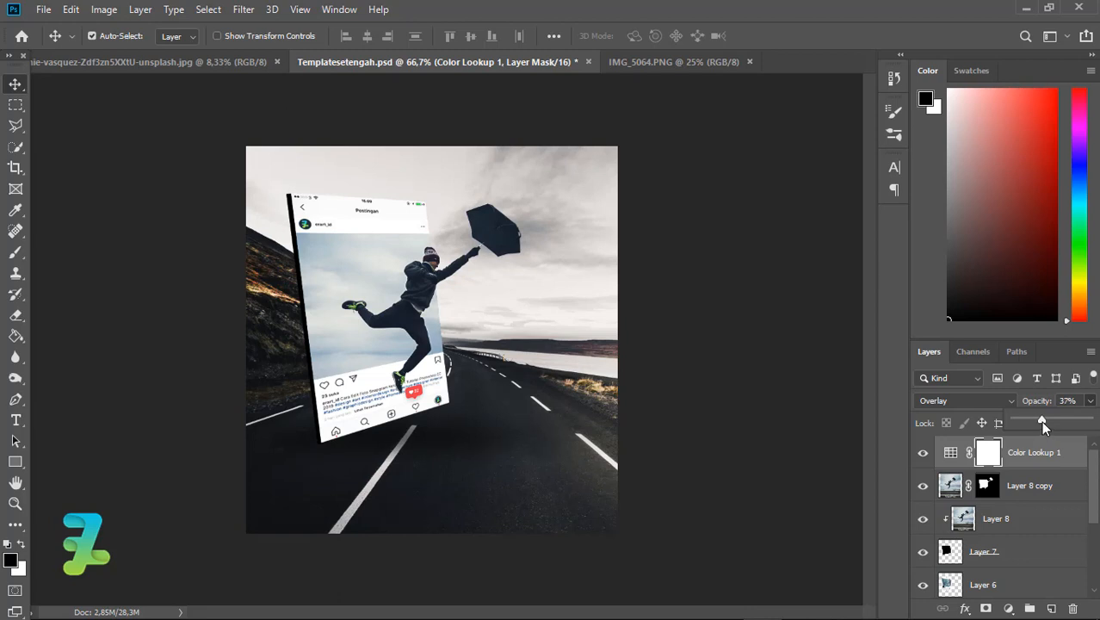
click(922, 453)
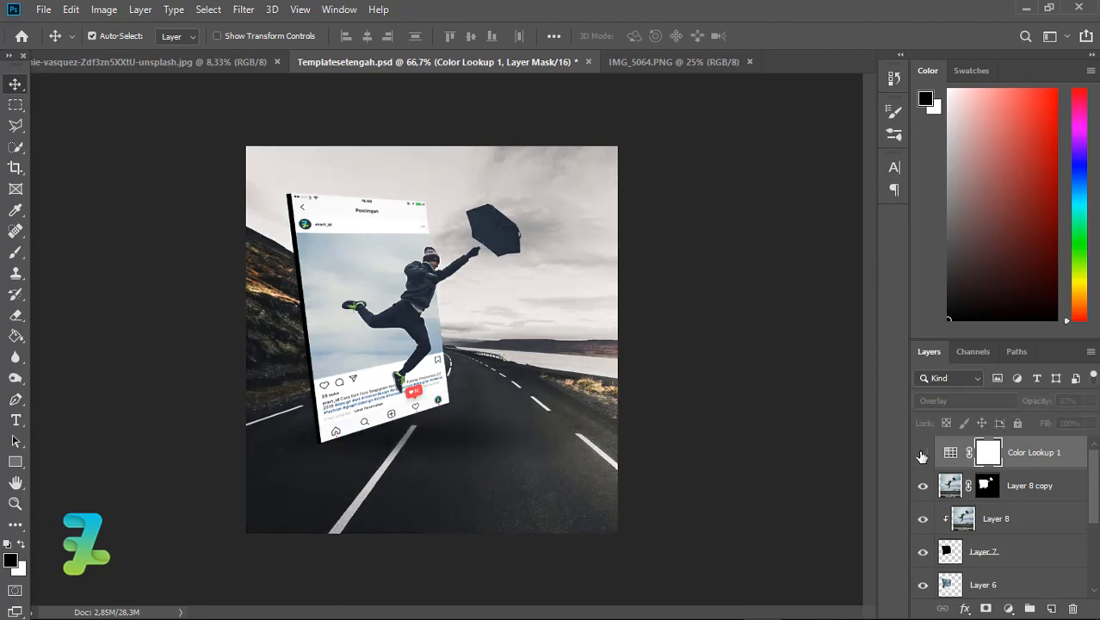
click(922, 454)
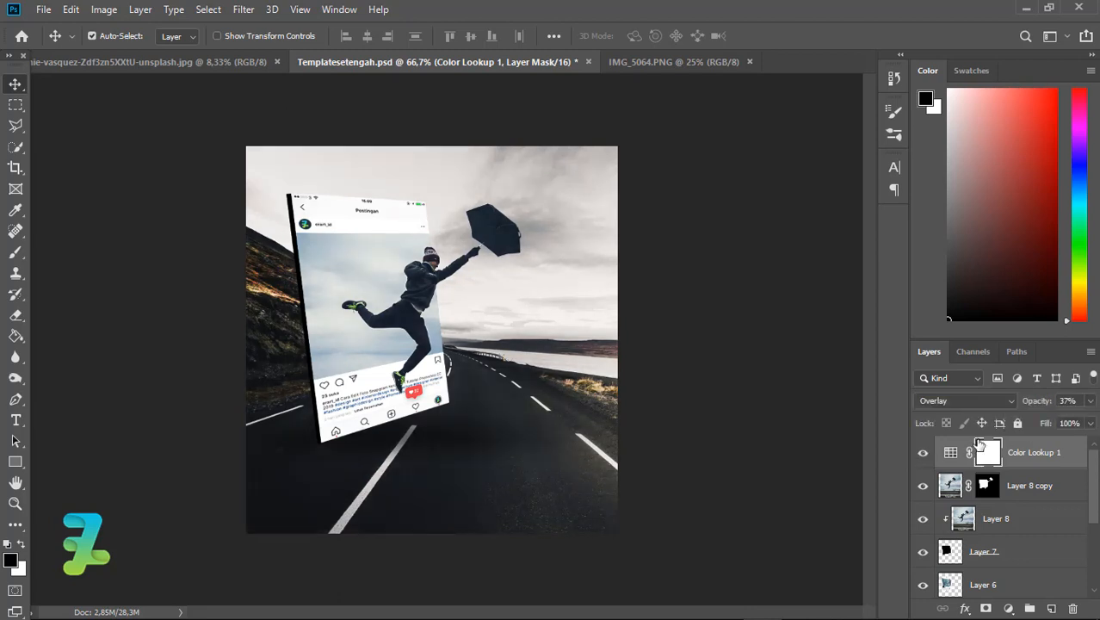
click(1090, 401)
click(1029, 420)
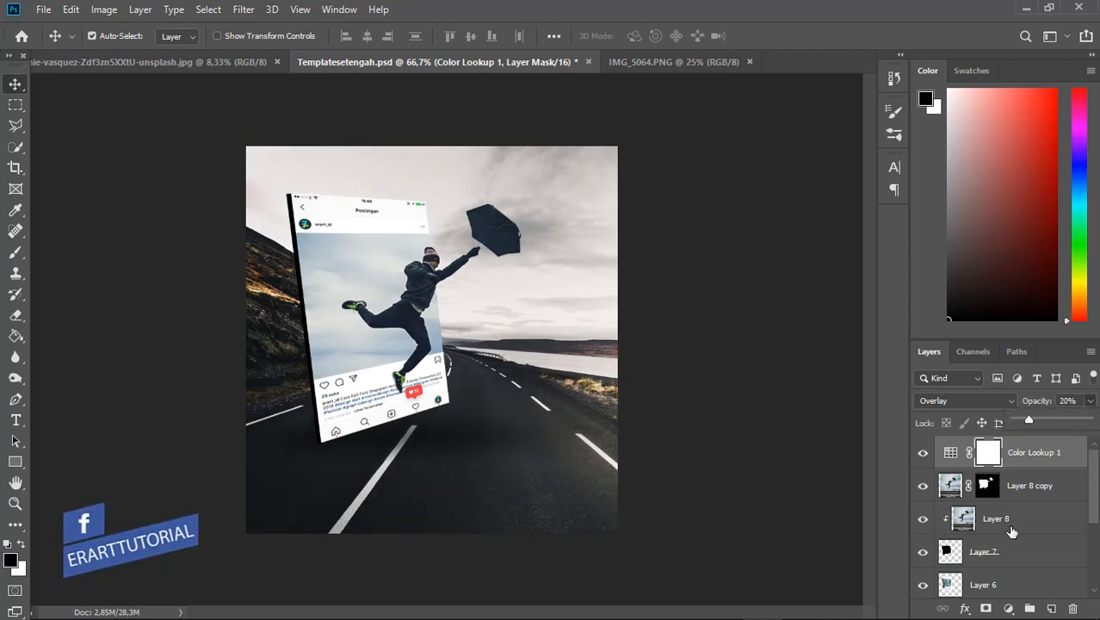
Add a Photo Filter adjustment layer with Warming Filter (85) at 25% density and lower the layer's opacity to 49%
click(1008, 608)
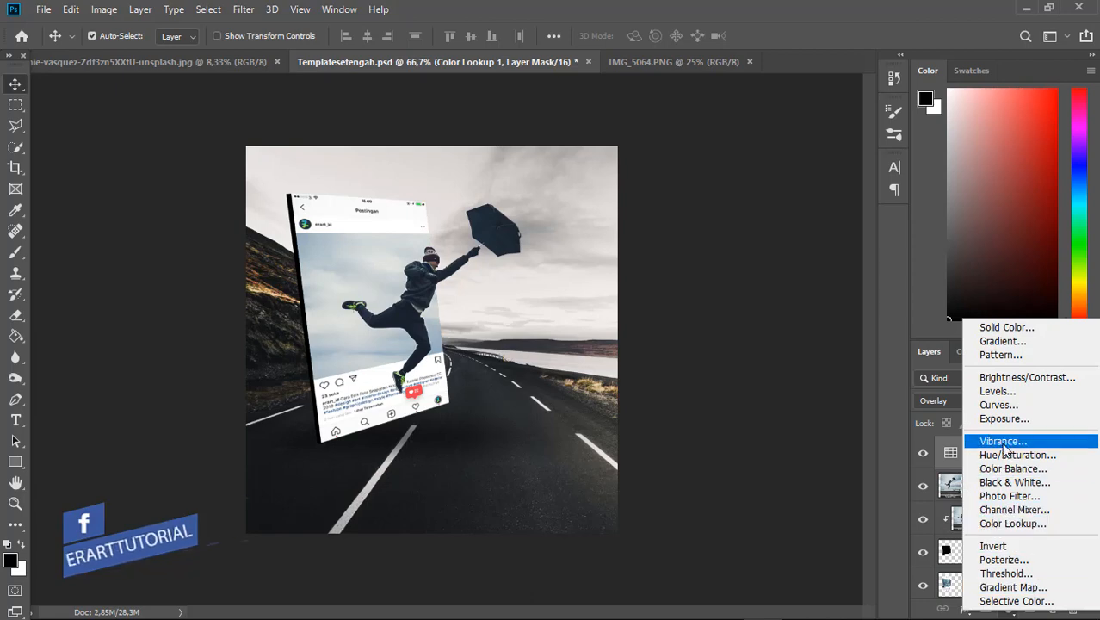
click(1009, 496)
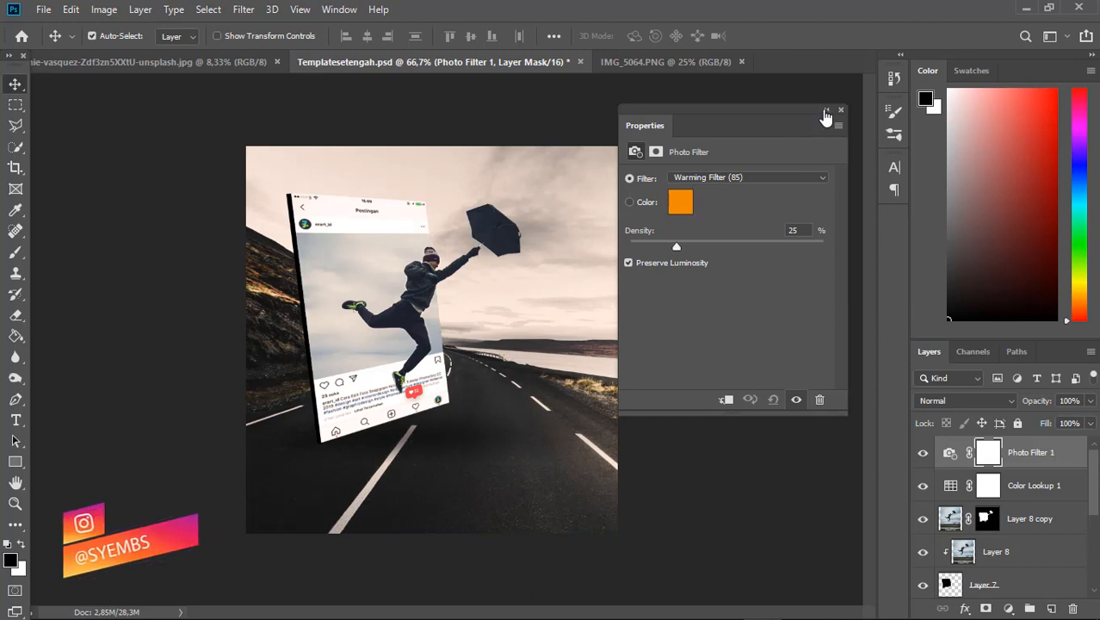
click(825, 111)
click(1090, 401)
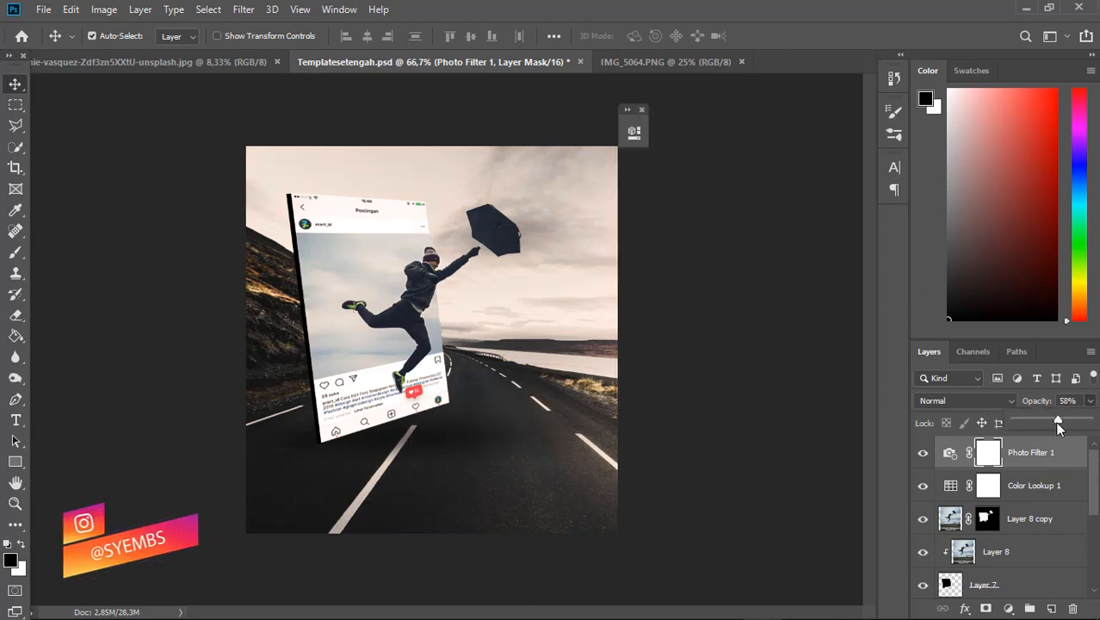
drag(1058, 423, 1051, 423)
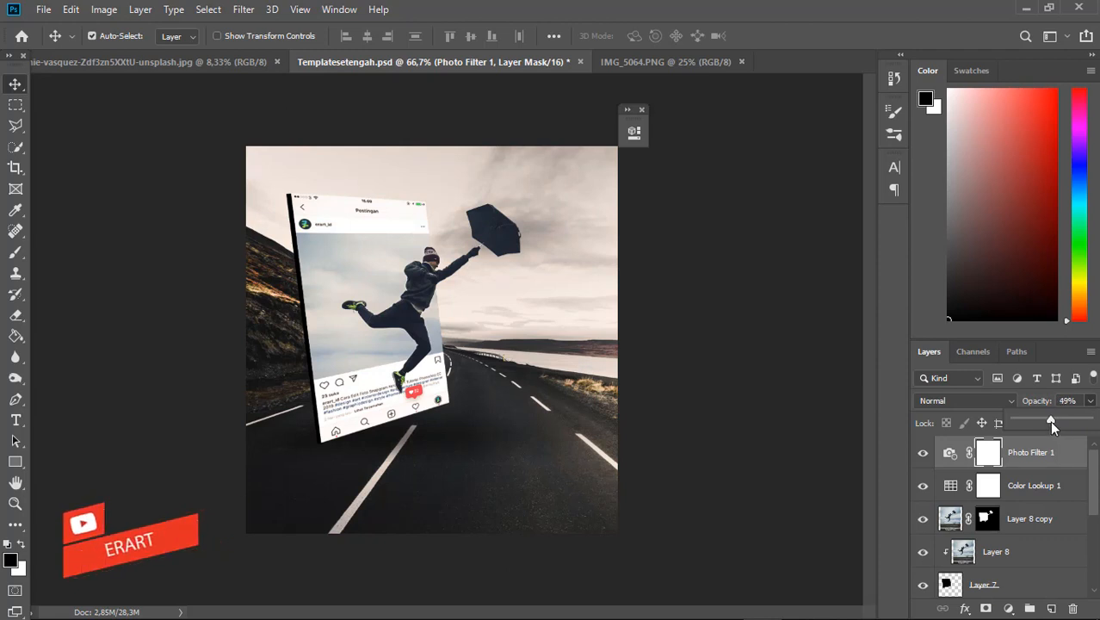
Add a Brightness/Contrast adjustment layer above Photo Filter 1 with brightness 8 and contrast -12
click(1010, 609)
click(1010, 608)
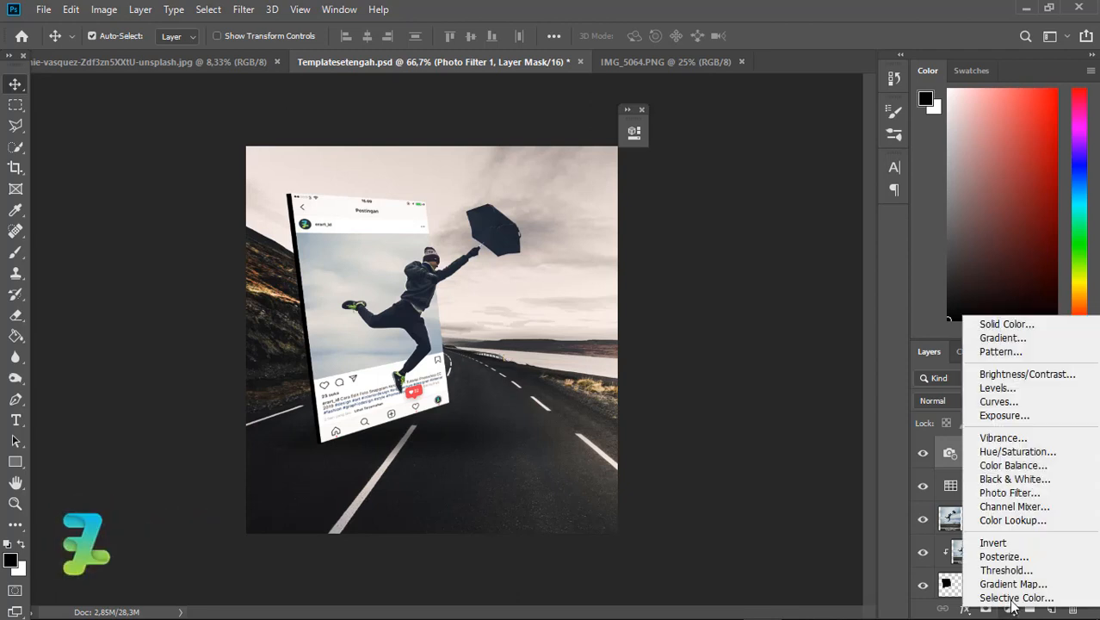
click(1025, 379)
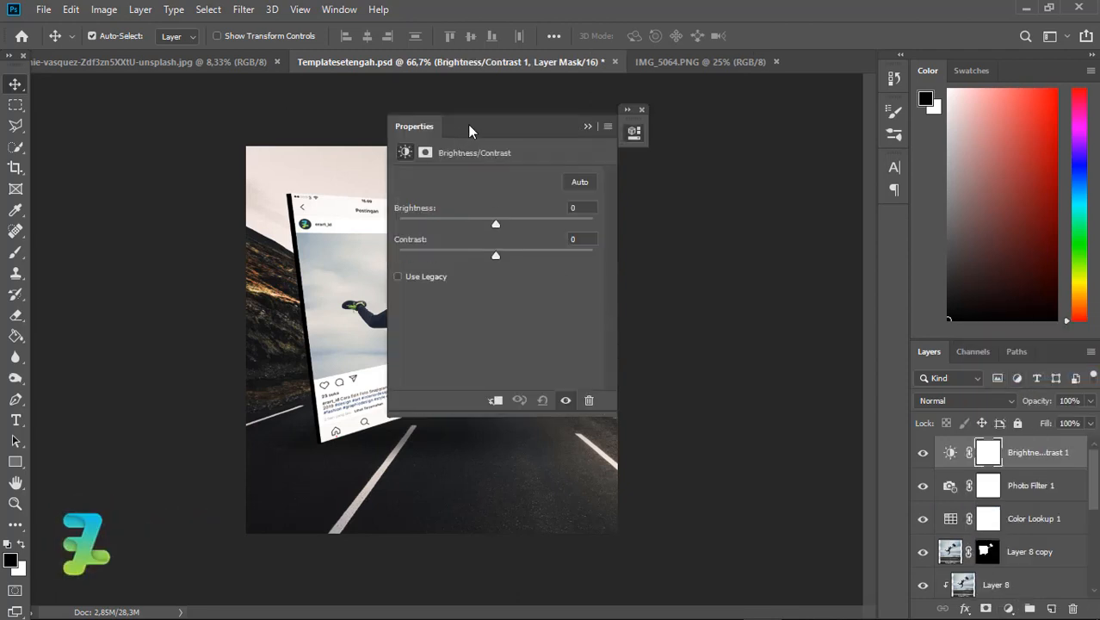
drag(504, 148, 717, 205)
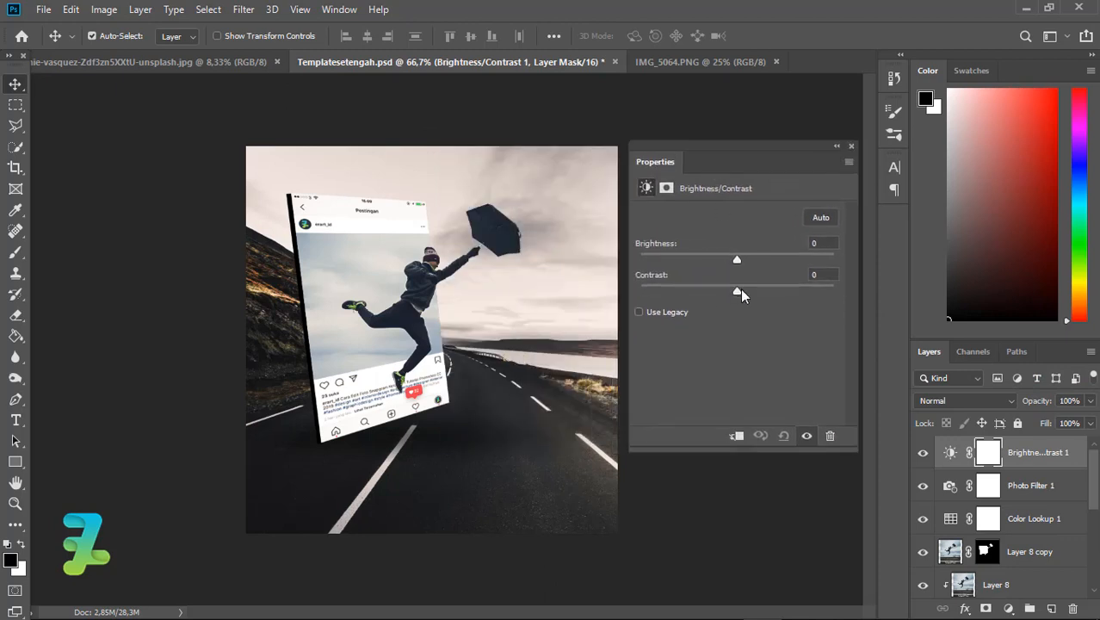
drag(756, 291, 712, 288)
drag(761, 263, 741, 261)
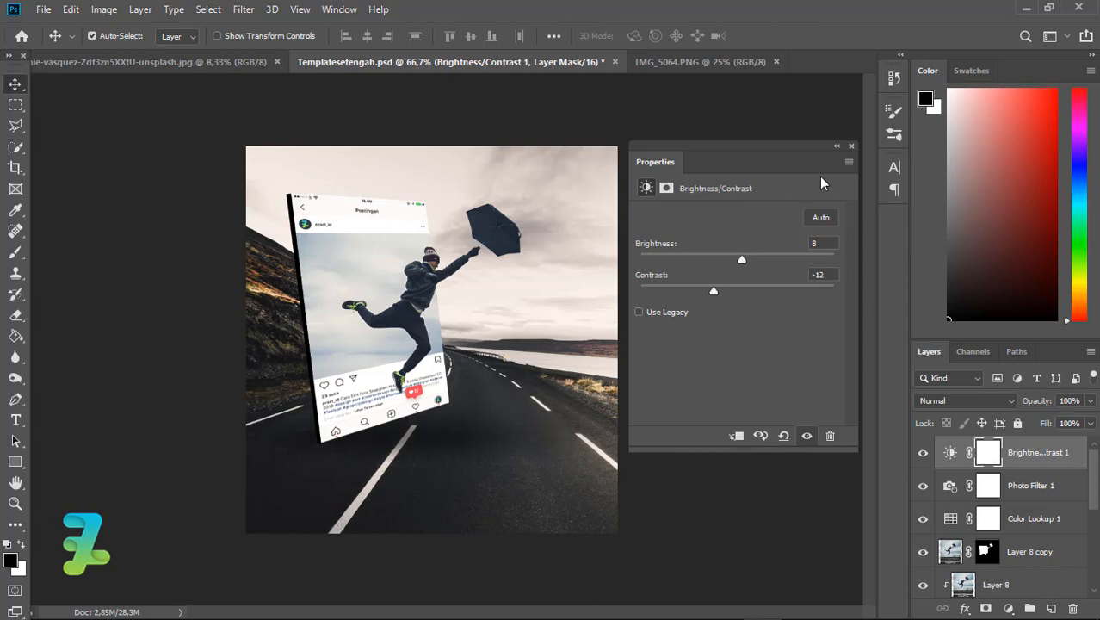
click(953, 367)
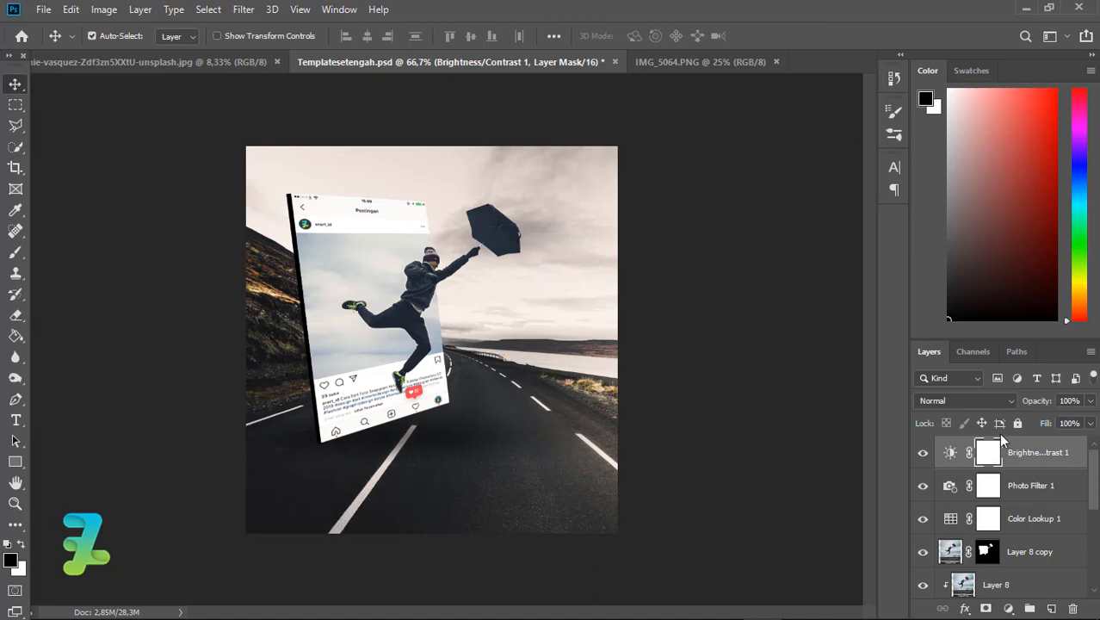
Create a new layer directly above the road photo on Layer 5 and set the foreground color to orange-yellow ffba00
scroll(1096, 489, down, 5)
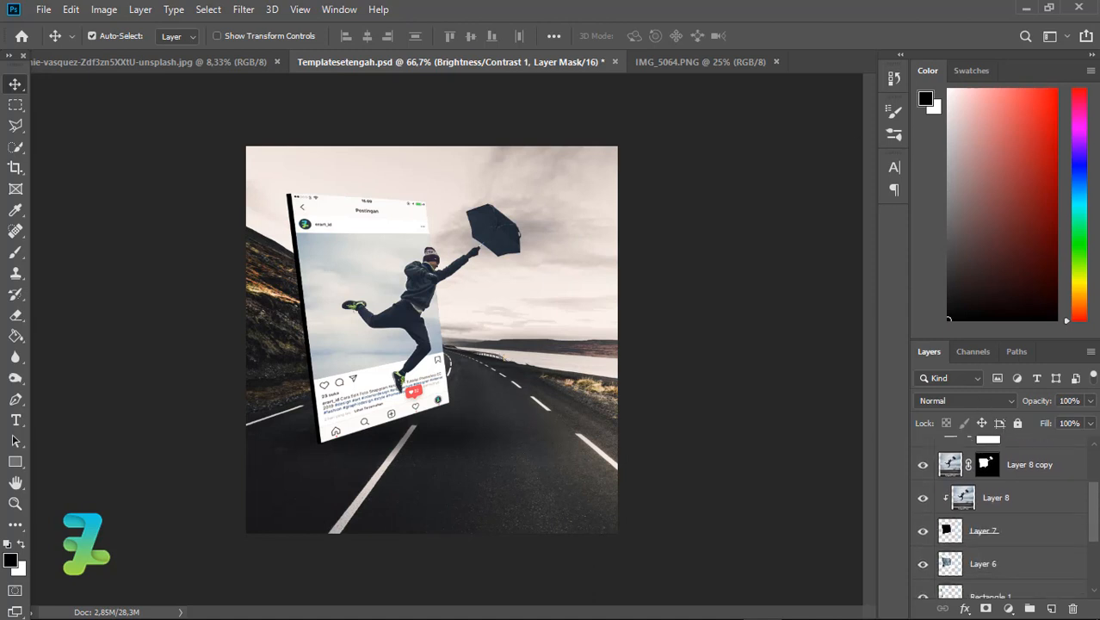
scroll(999, 517, down, 1)
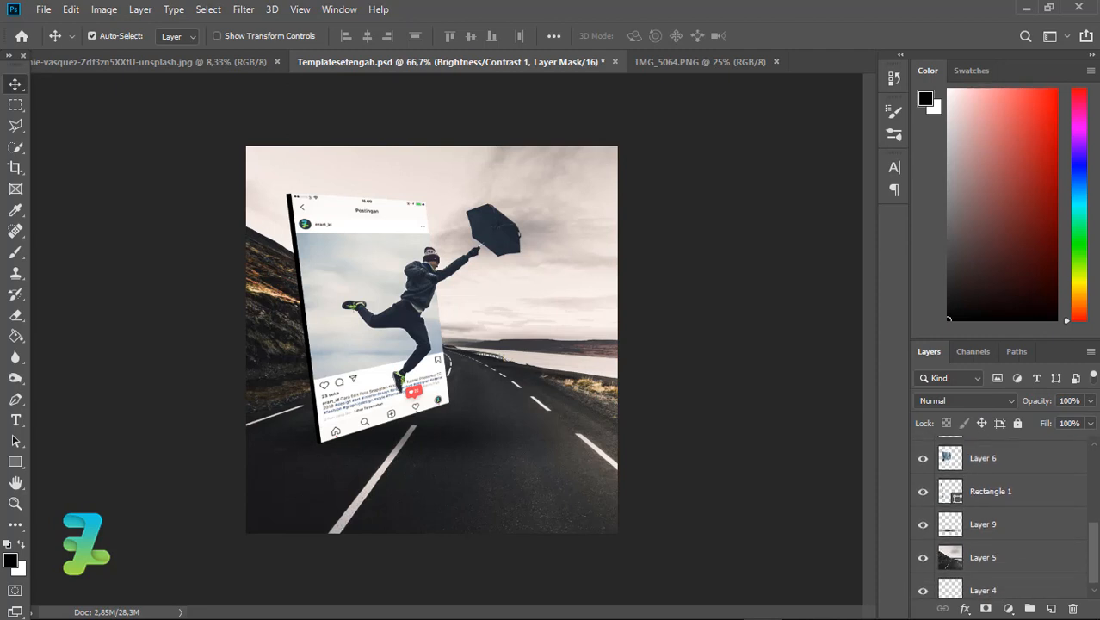
click(1039, 559)
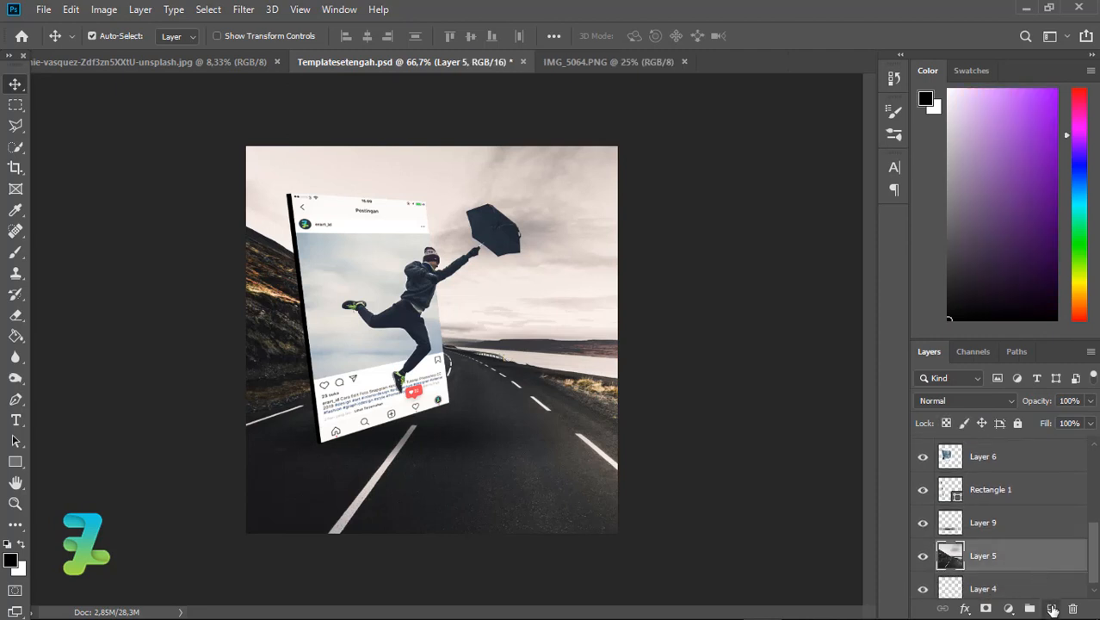
click(1052, 609)
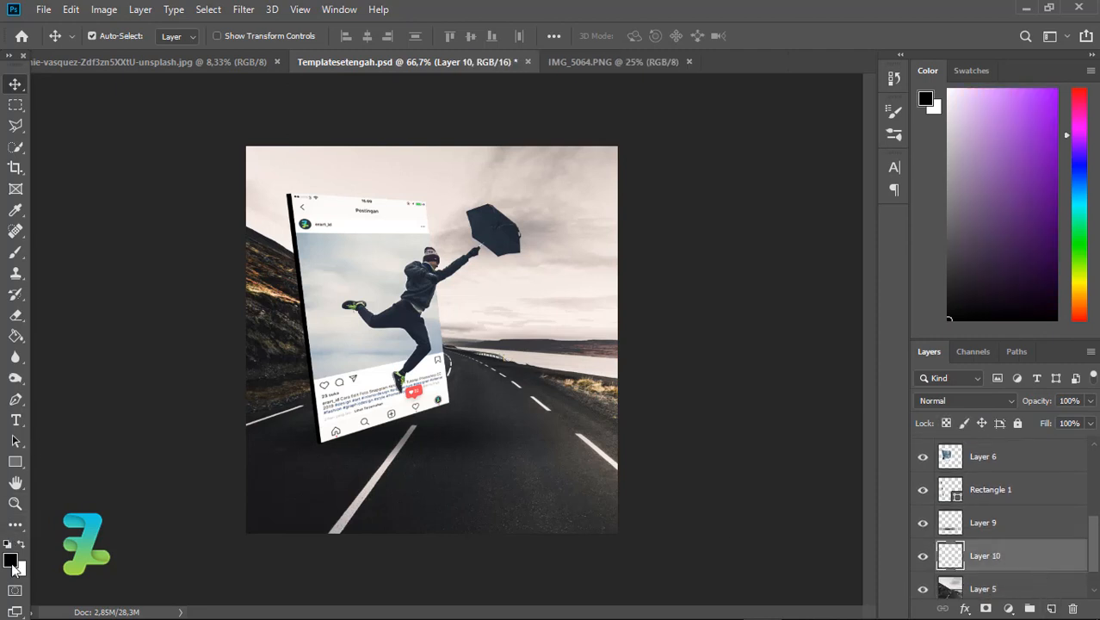
click(11, 561)
drag(557, 494, 558, 489)
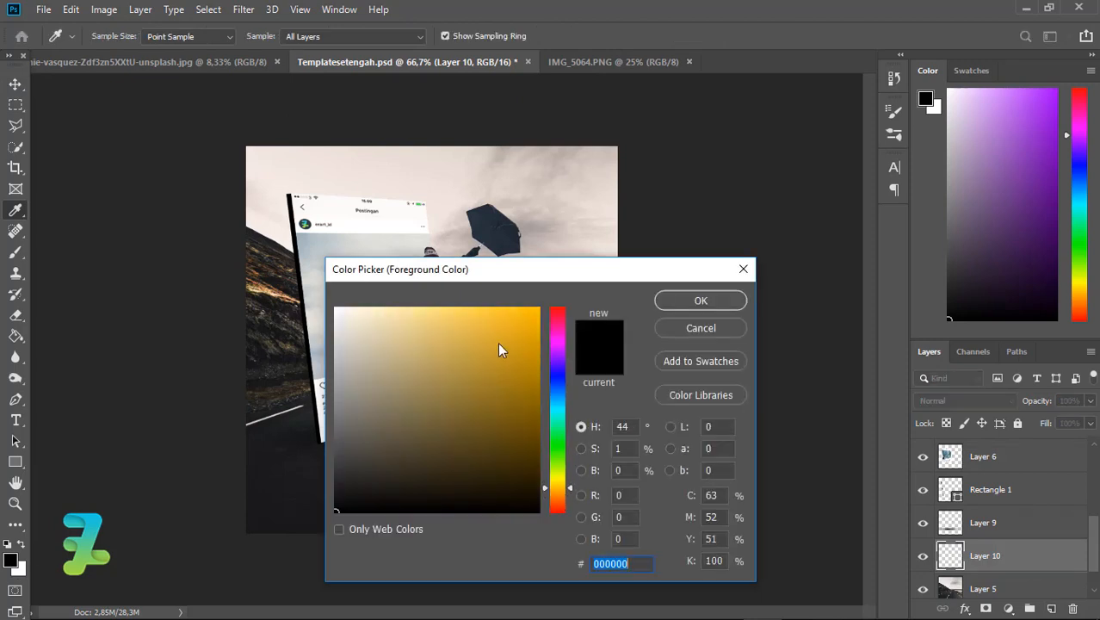
mouse_move(534, 302)
mouse_down()
mouse_move(486, 369)
mouse_move(540, 308)
mouse_up()
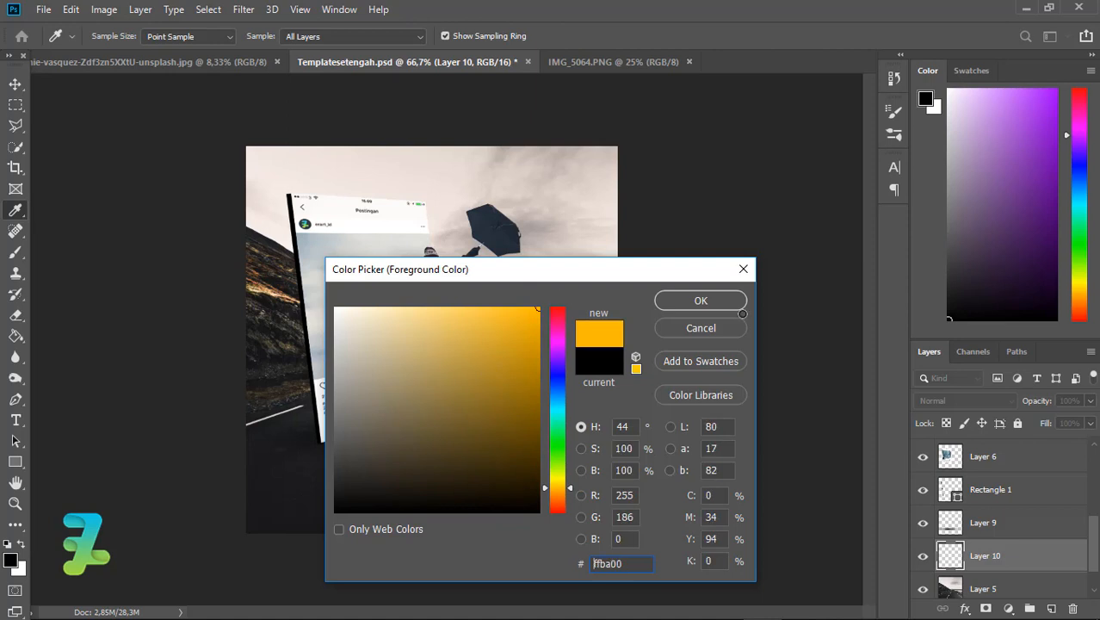
key(v)
click(701, 300)
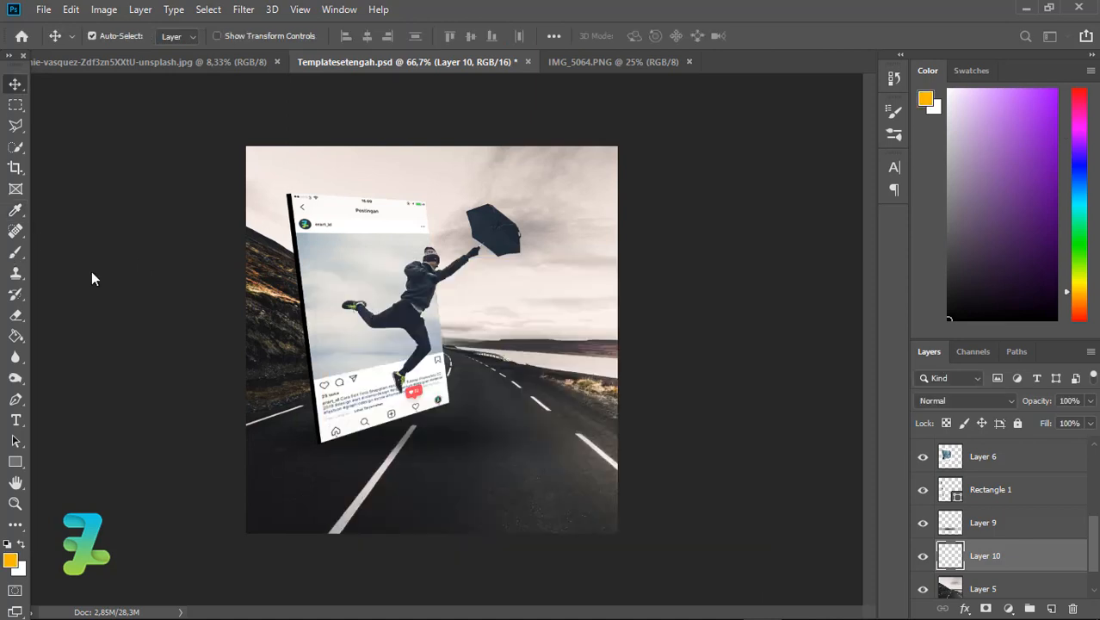
Enlarge the soft brush to 700 px and paint an orange glow over the lower-right corner of the road
key(b)
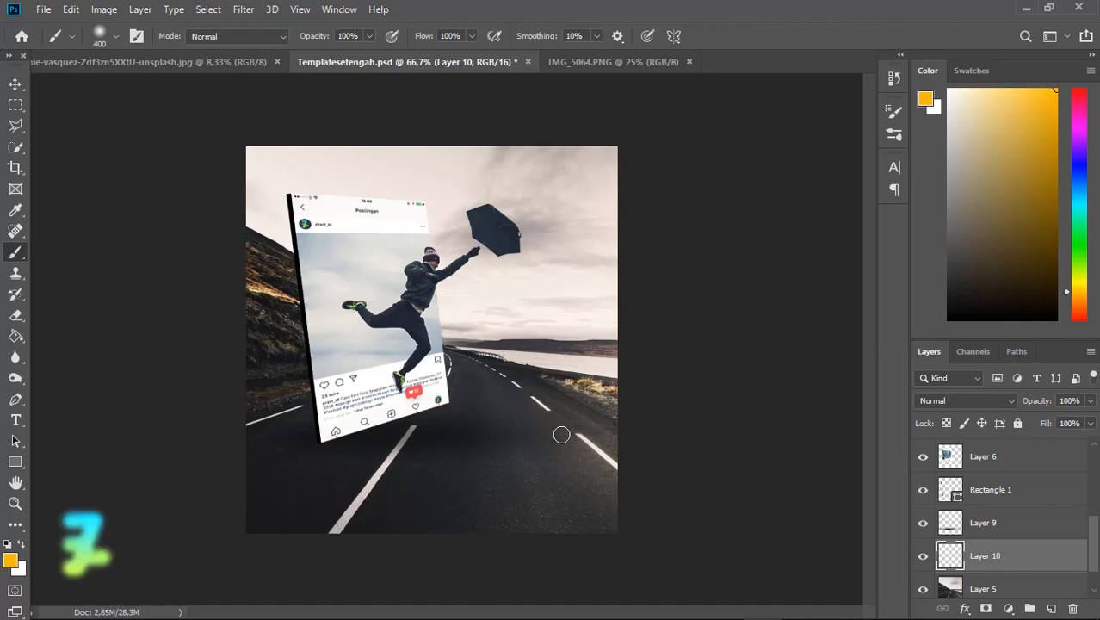
key(bracketright)
key(bracketright)
key(bracketright)
key(bracketright)
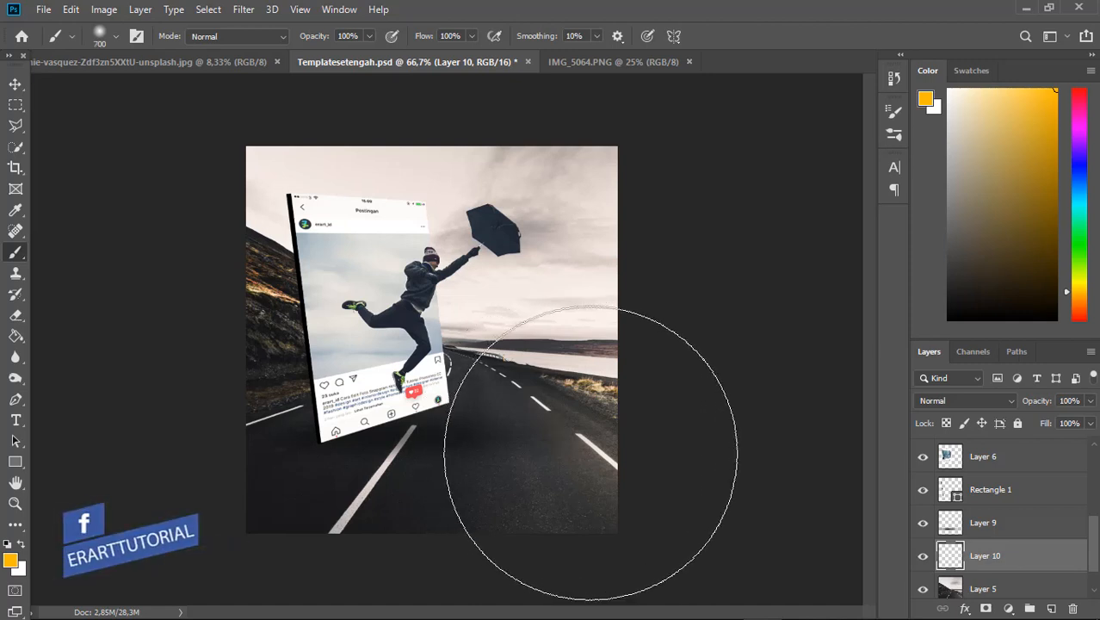
click(631, 458)
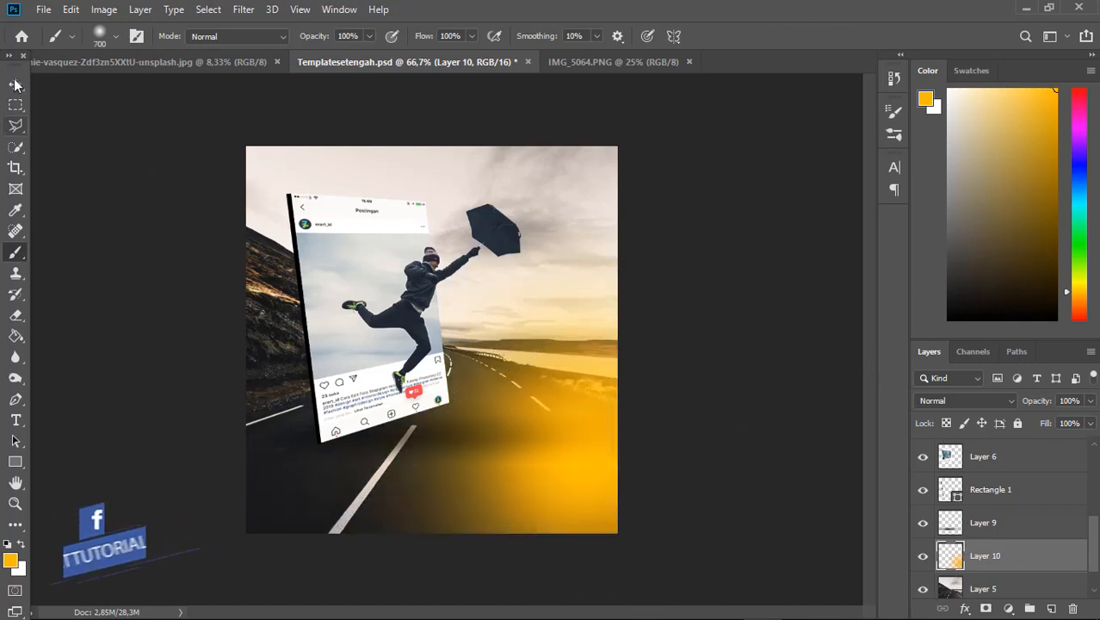
Set the orange glow layer's blend mode to Soft Light and its opacity to 43%
key(v)
click(940, 401)
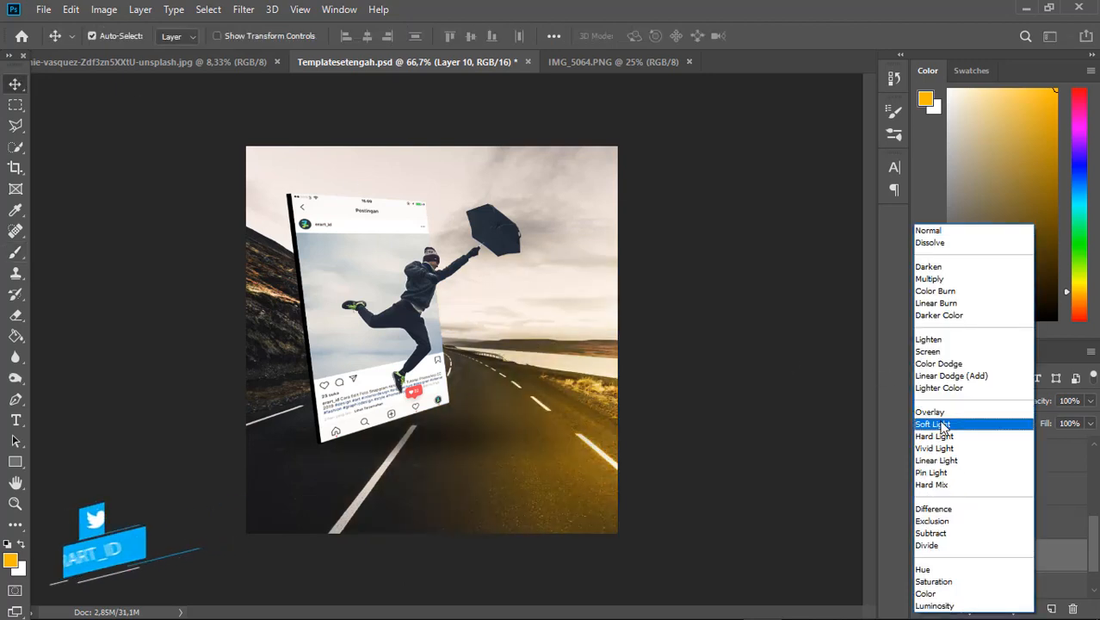
click(942, 424)
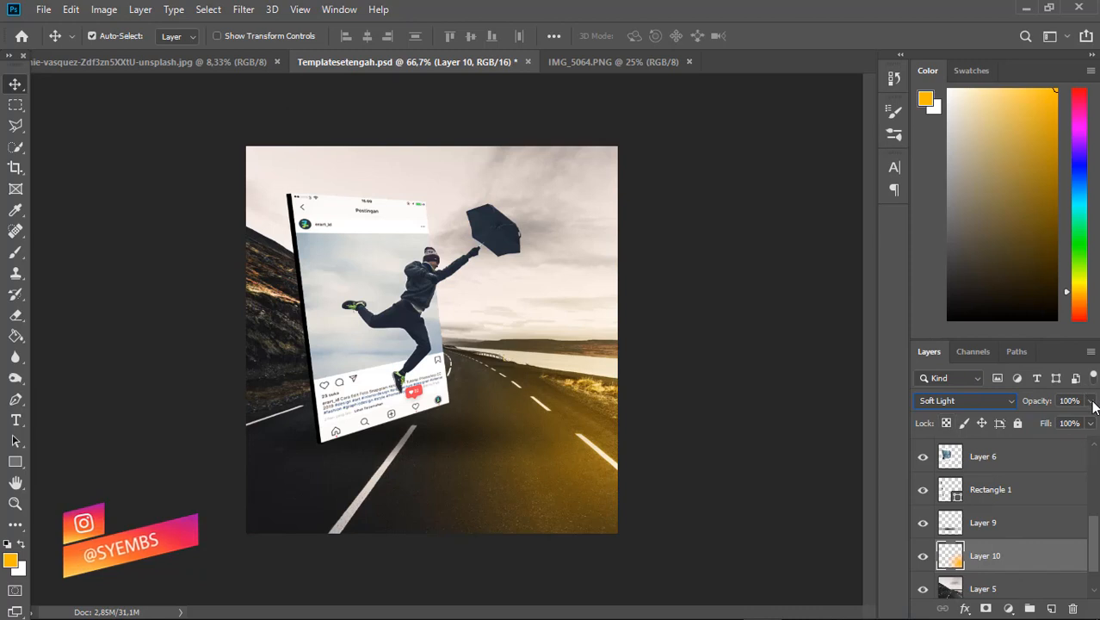
click(1090, 400)
drag(1090, 422, 1071, 428)
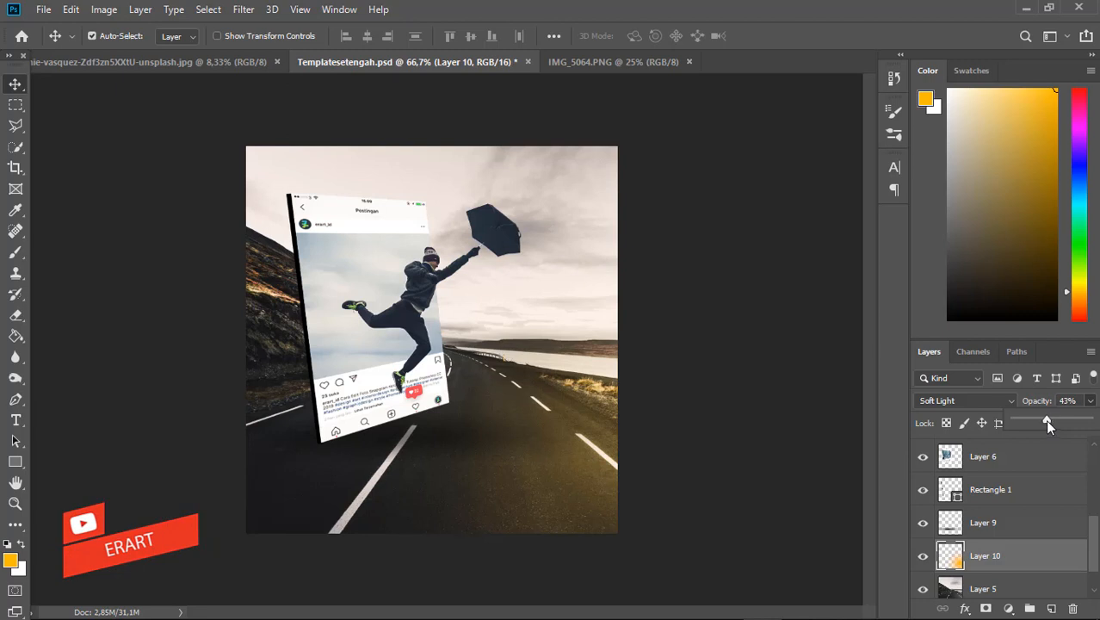
click(13, 84)
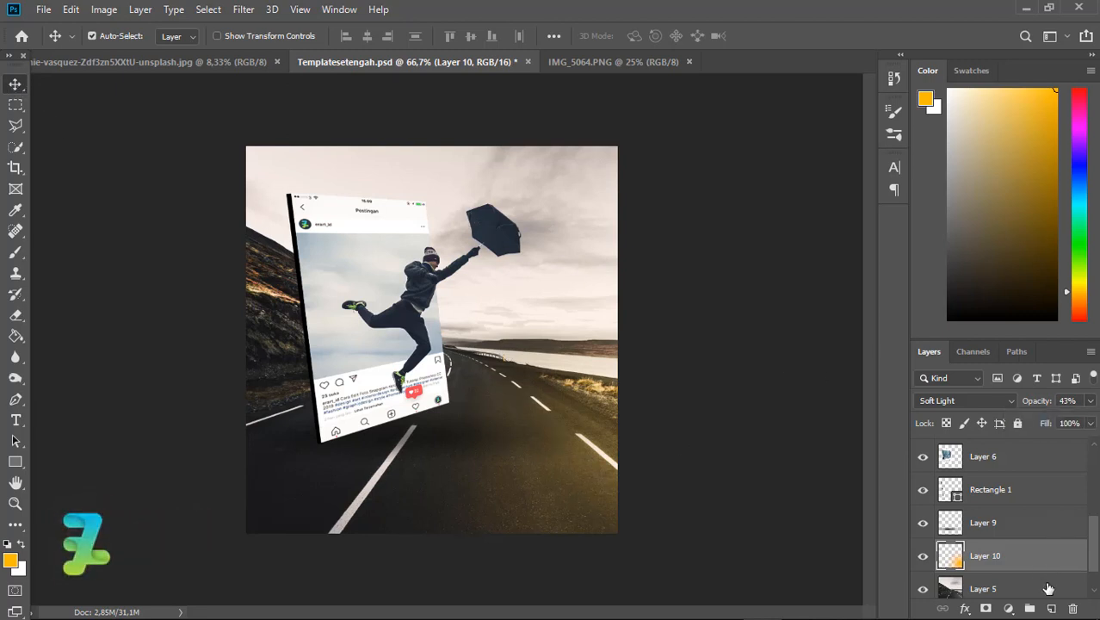
Create a new layer above the orange glow and paint one large soft white dab over the upper-right sky
key(ctrl+shift+alt+n)
key(x)
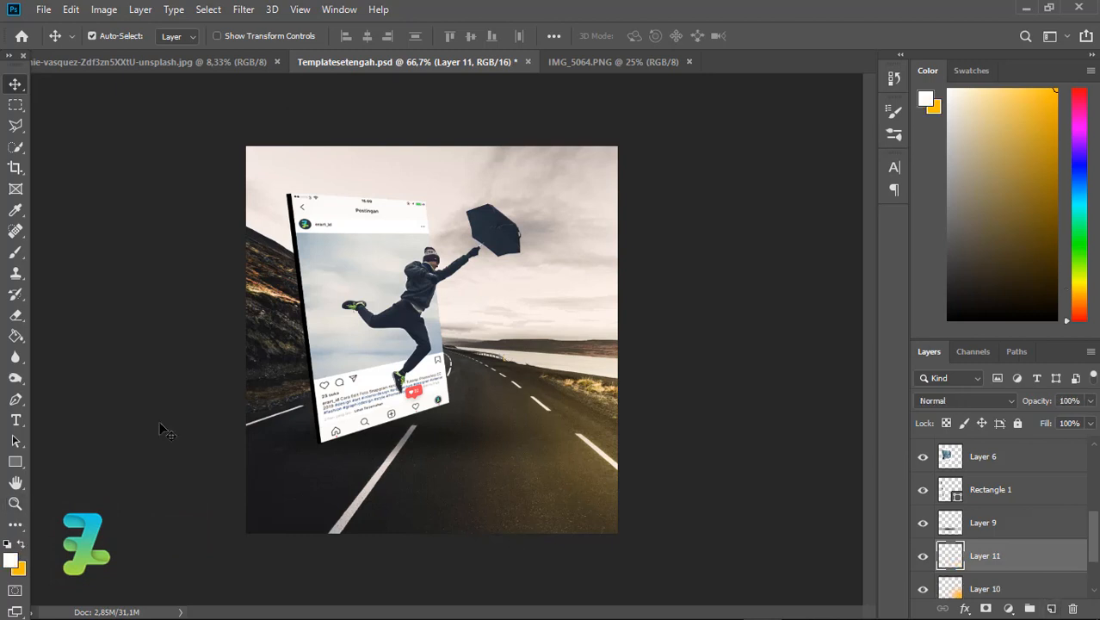
click(15, 253)
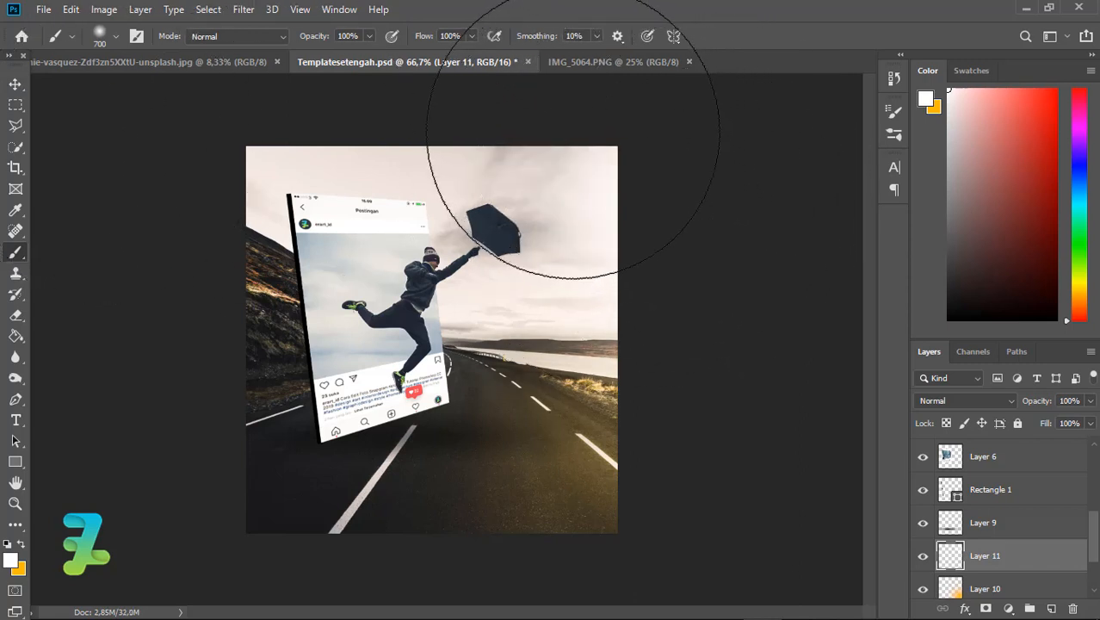
click(573, 138)
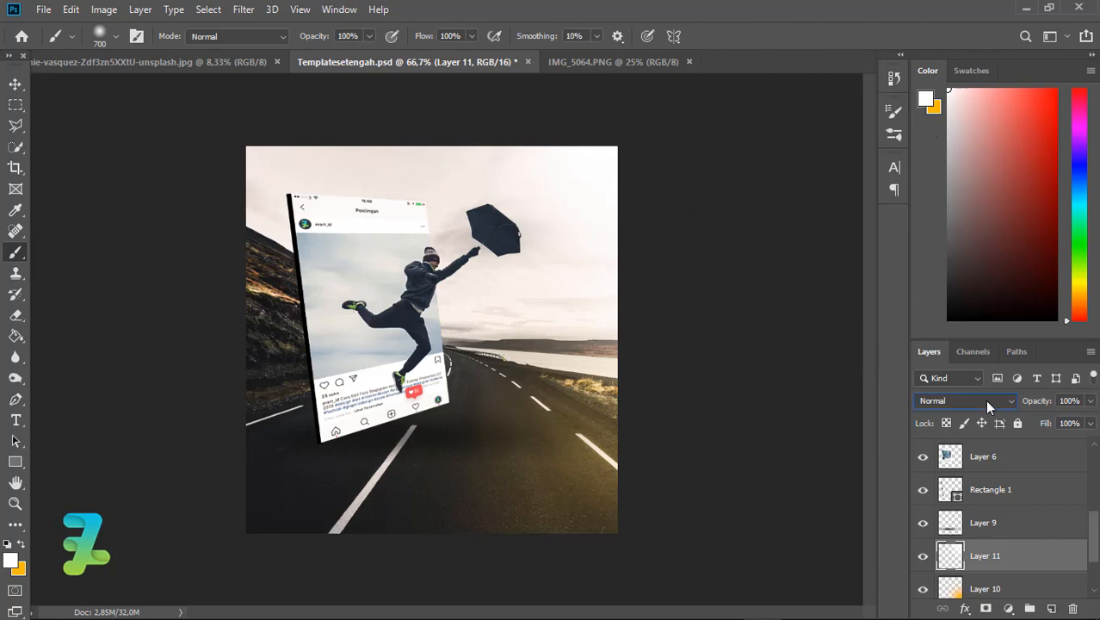
Set the white glow layer's blend mode to Soft Light and view the whole composite at 50%
click(987, 406)
click(955, 420)
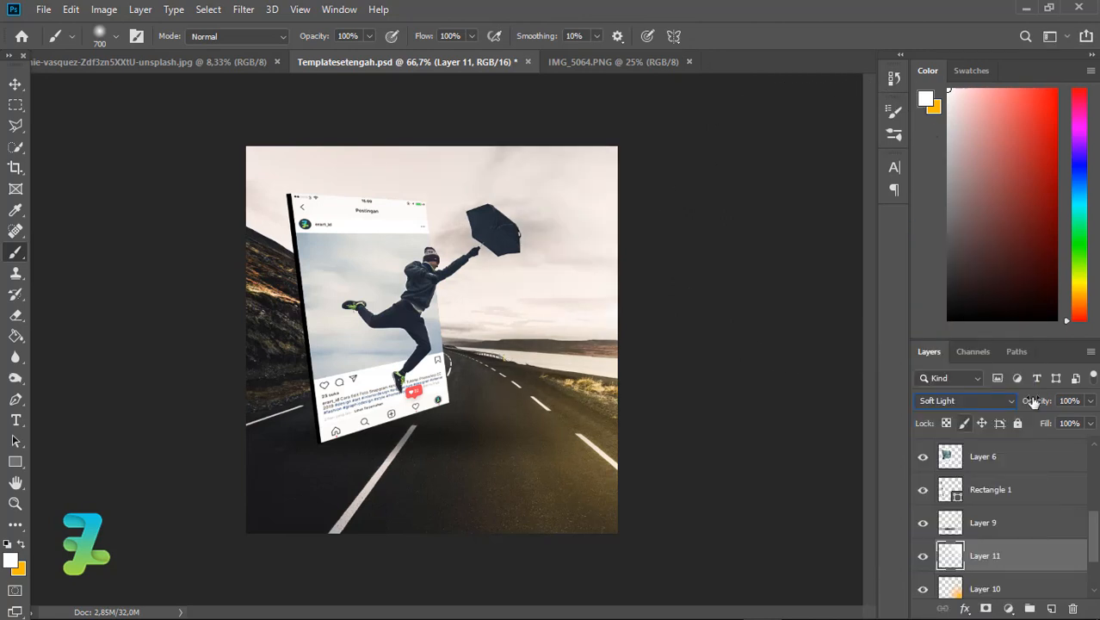
click(15, 83)
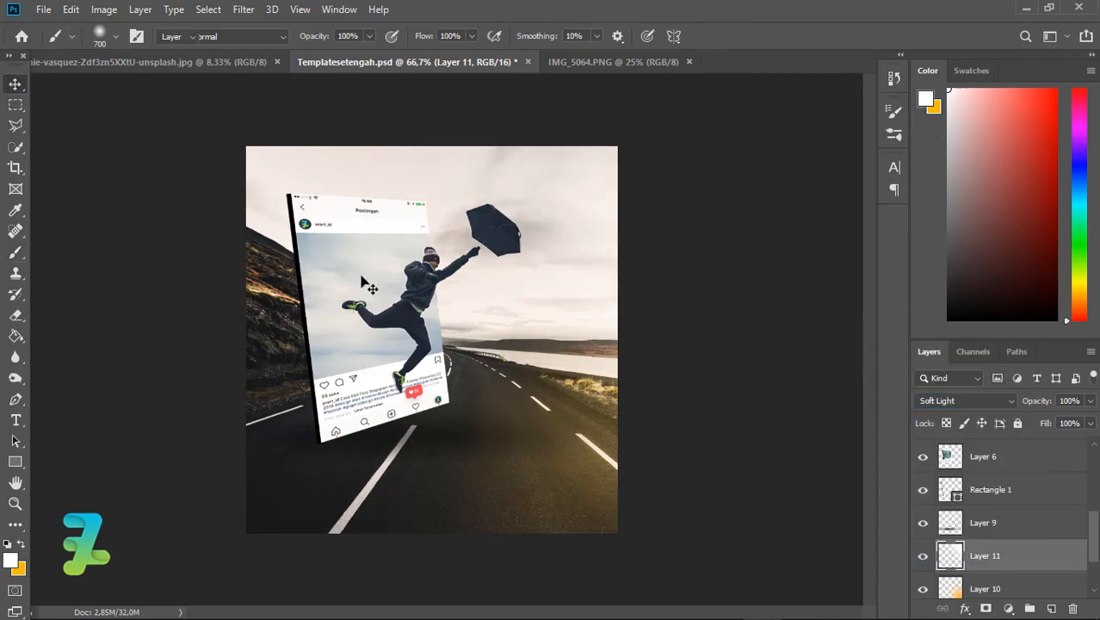
key(ctrl+minus)
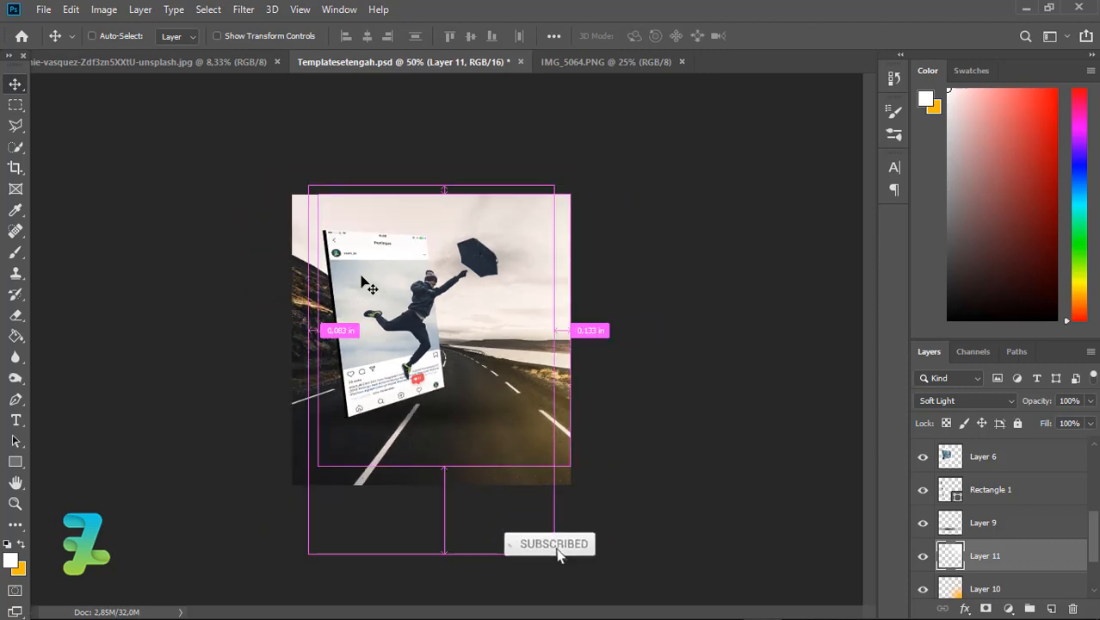